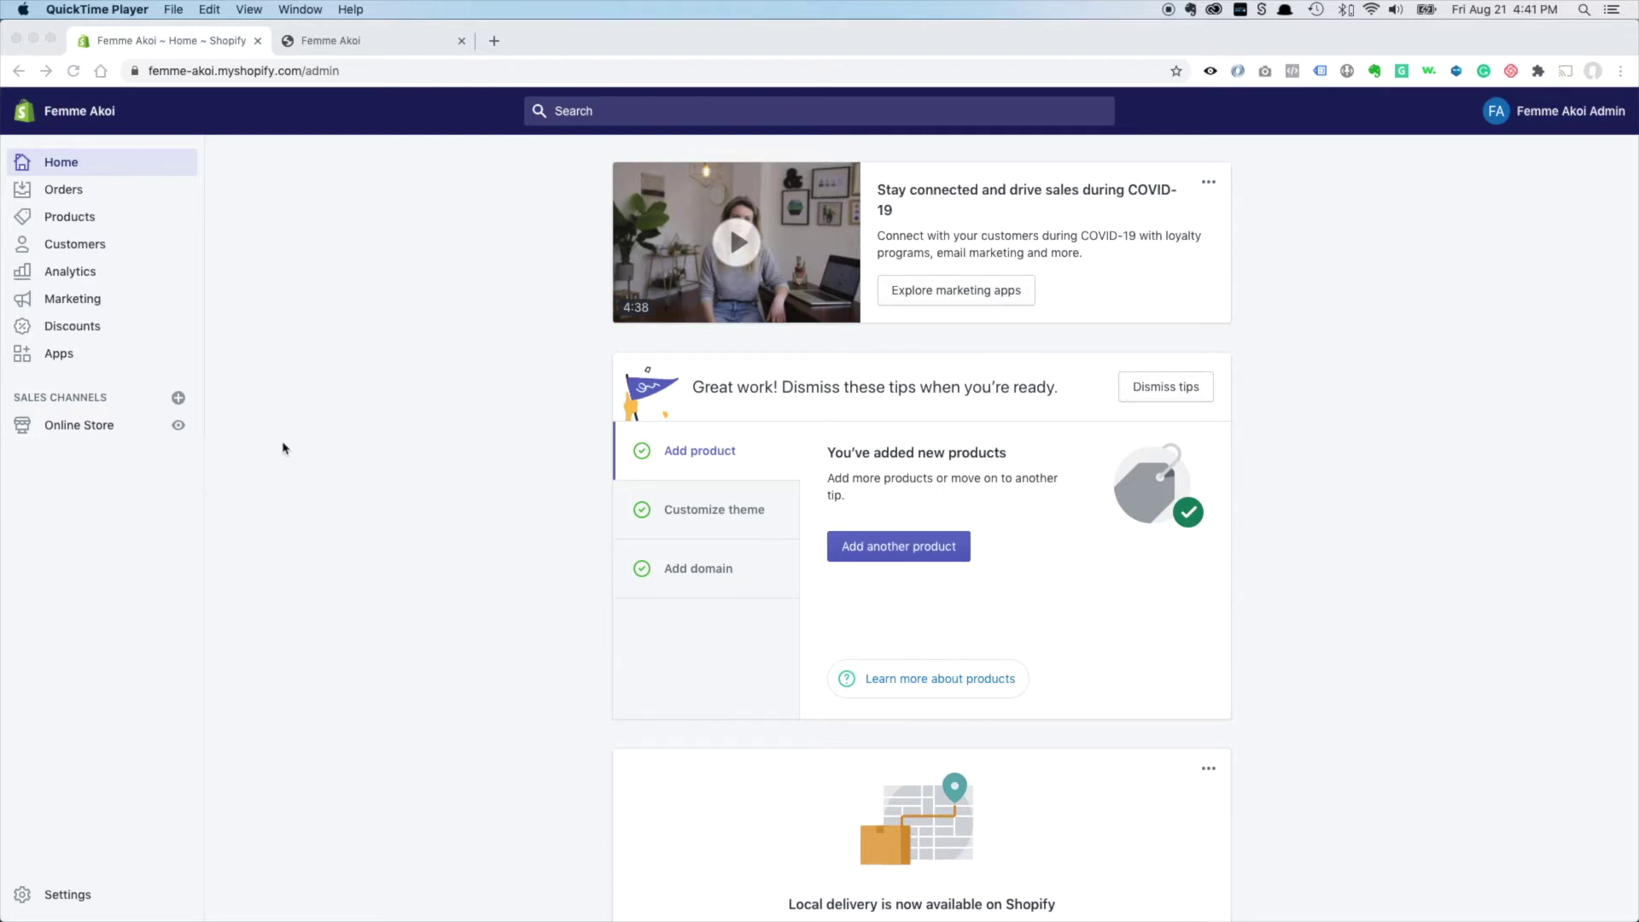
Step: Check the live storefront's web address, then return to the store admin
left_click(367, 43)
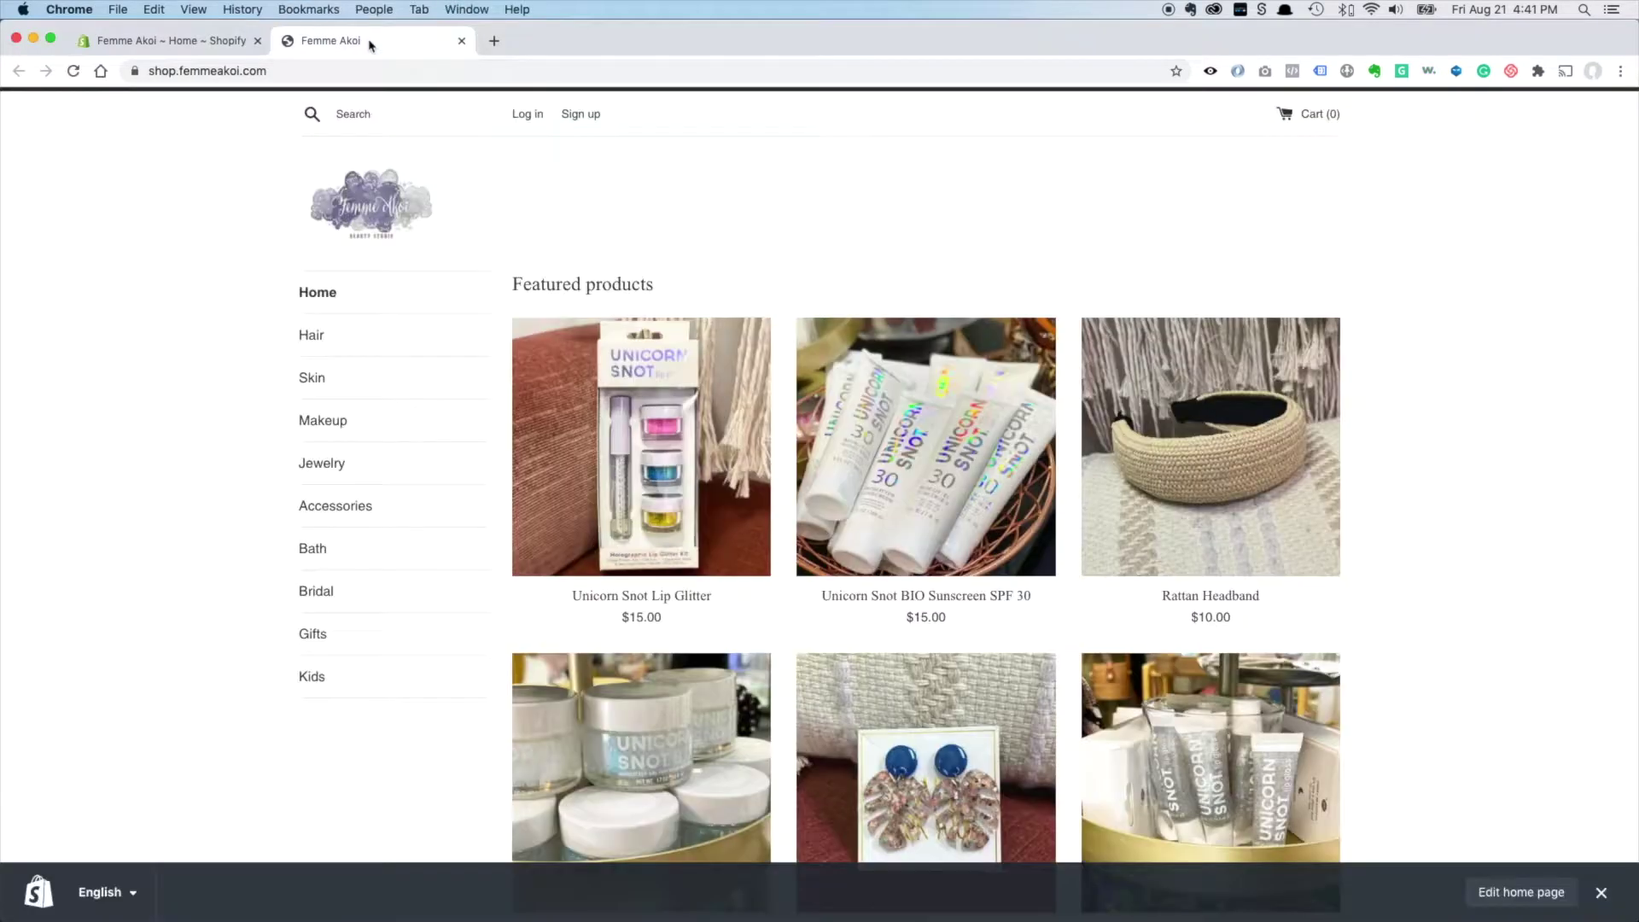
left_click(306, 71)
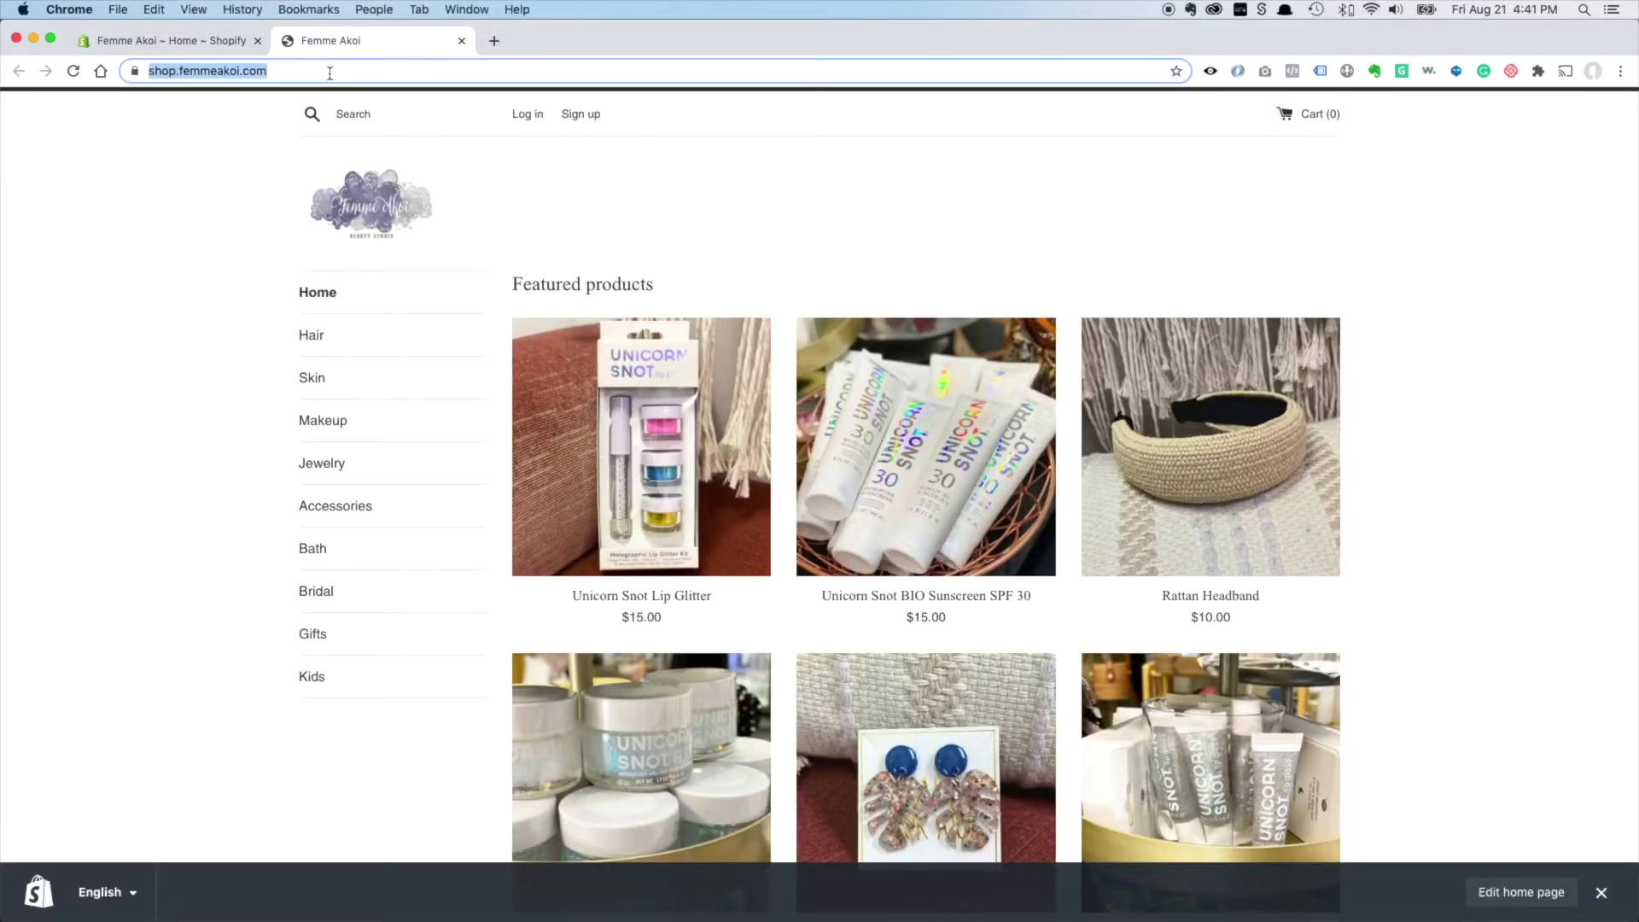
left_click(205, 41)
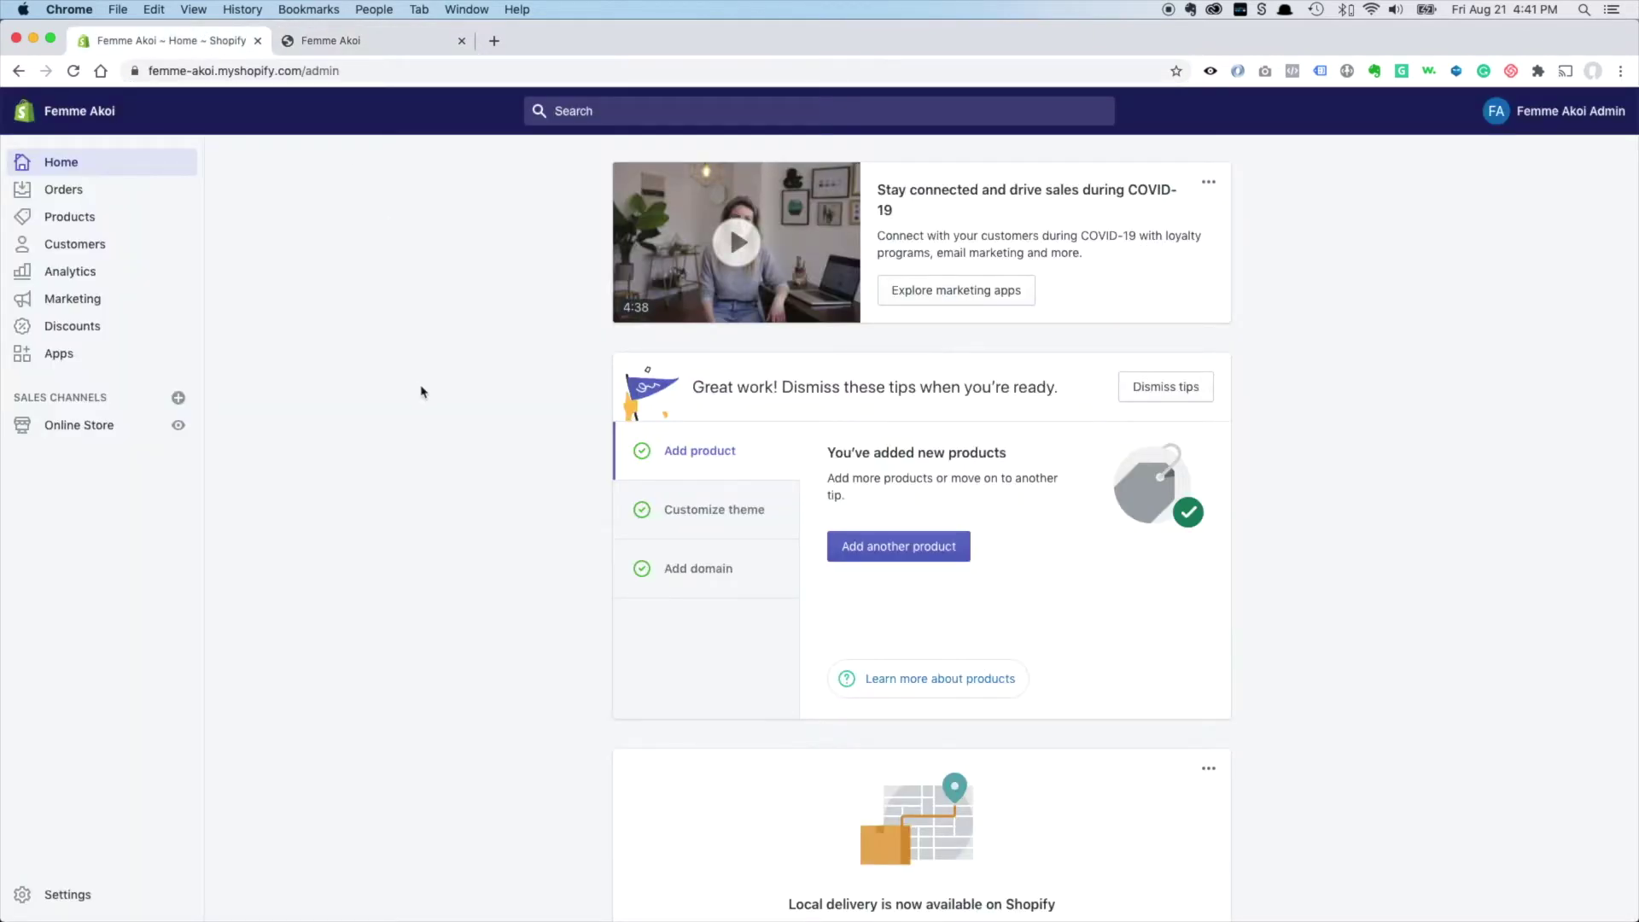
Step: Load femmeakoi.com in a new tab, view its Shop featured products, then return to admin
left_click(495, 41)
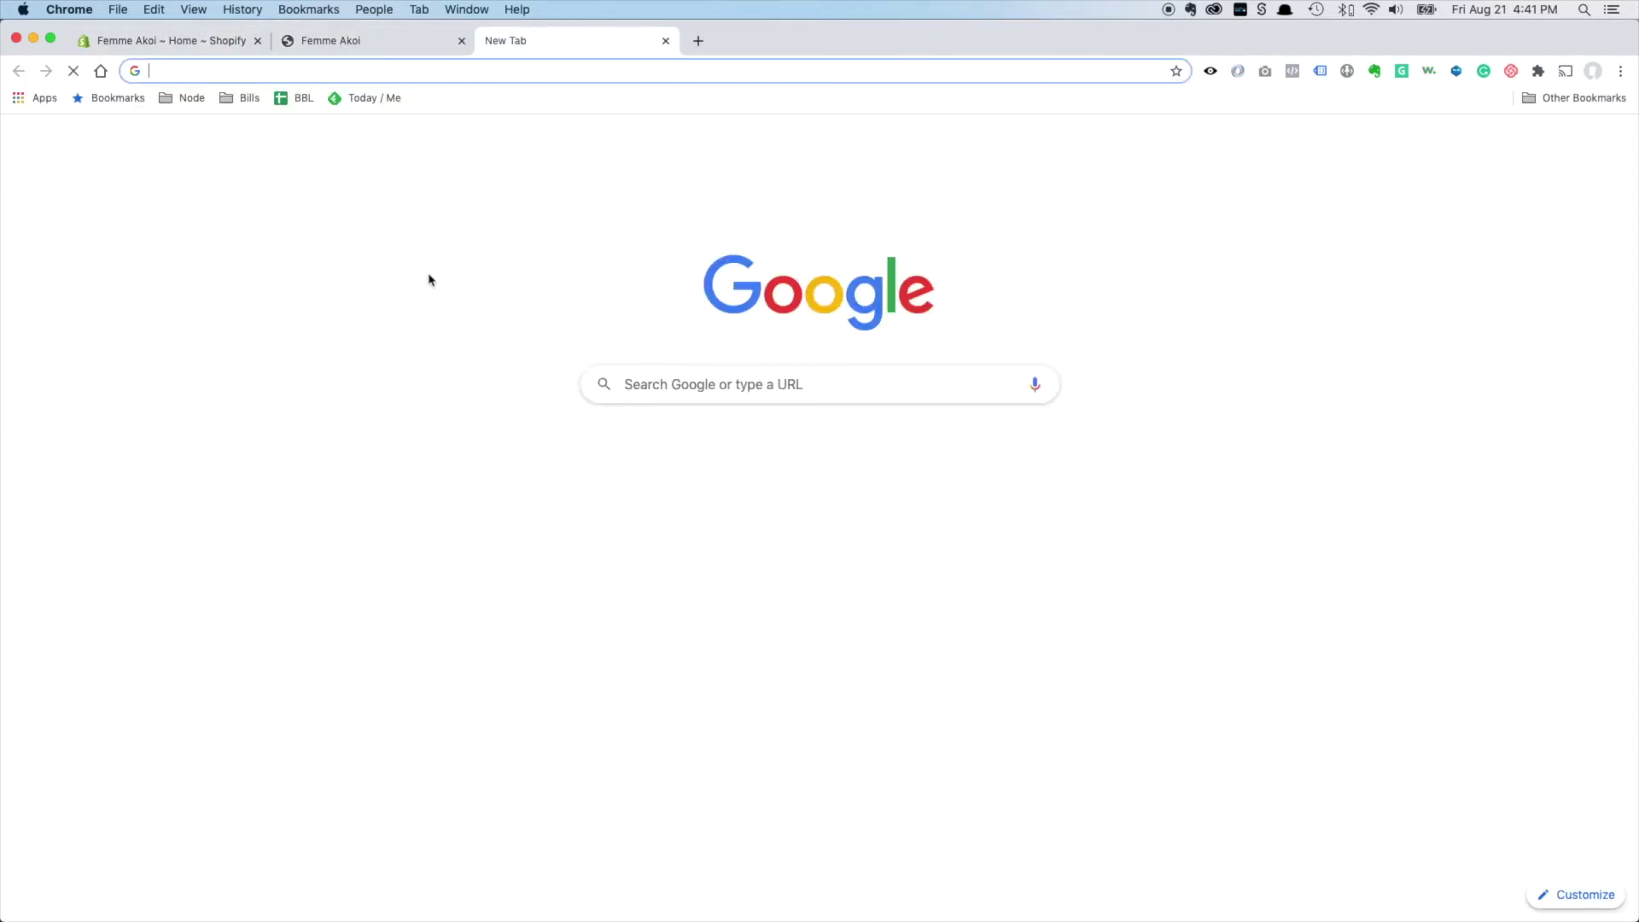
type("femme")
key("Return")
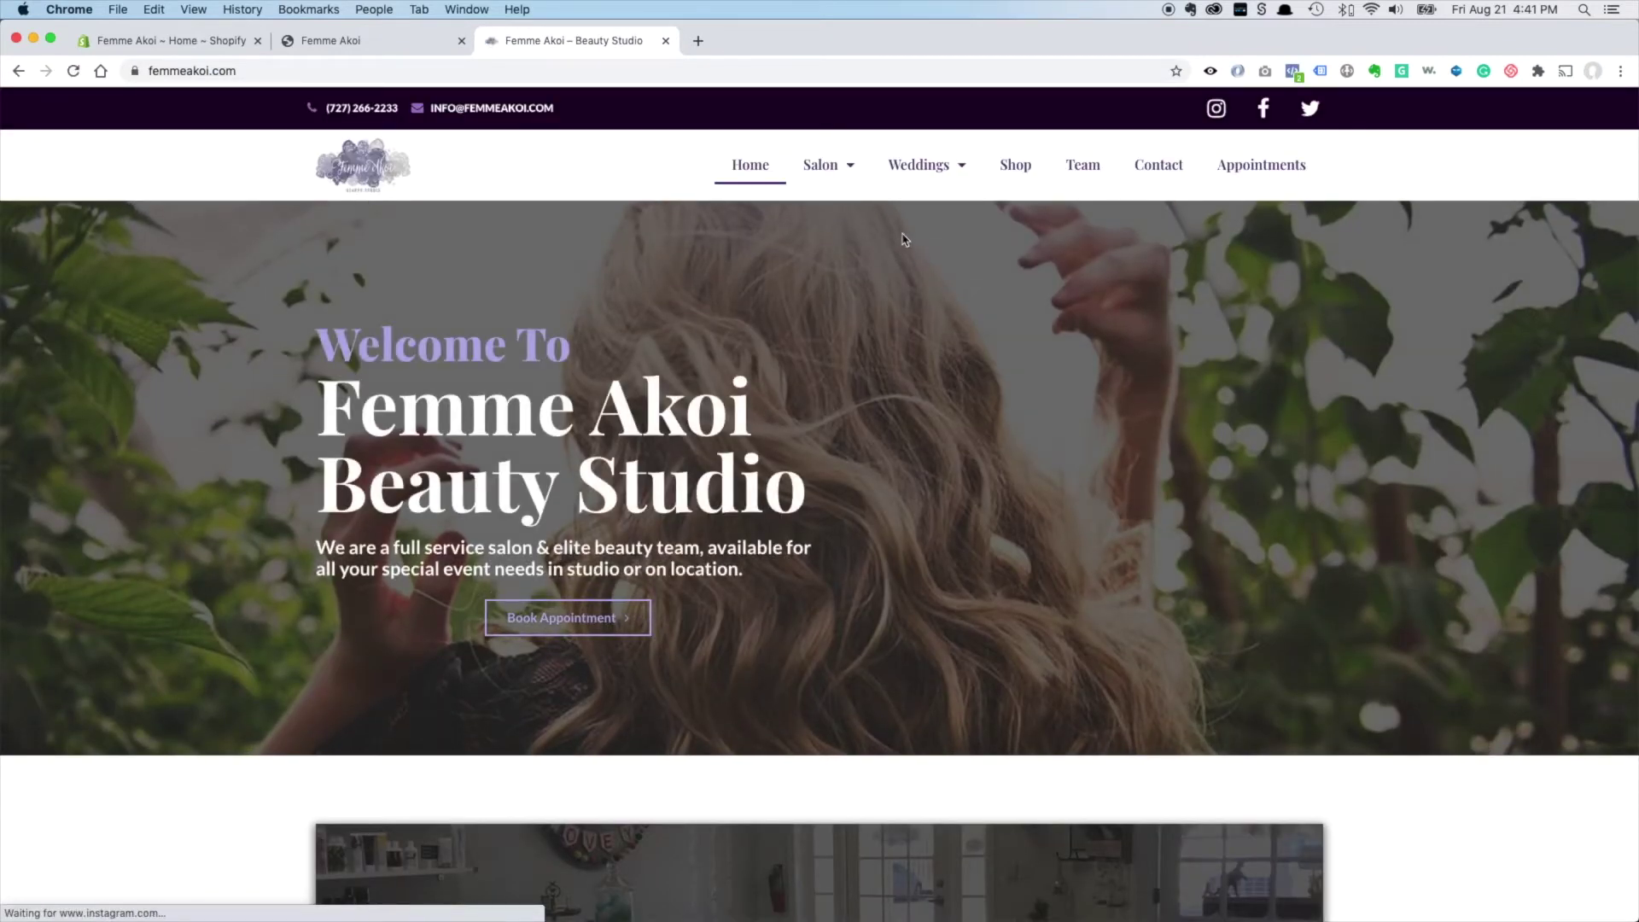
left_click(1016, 167)
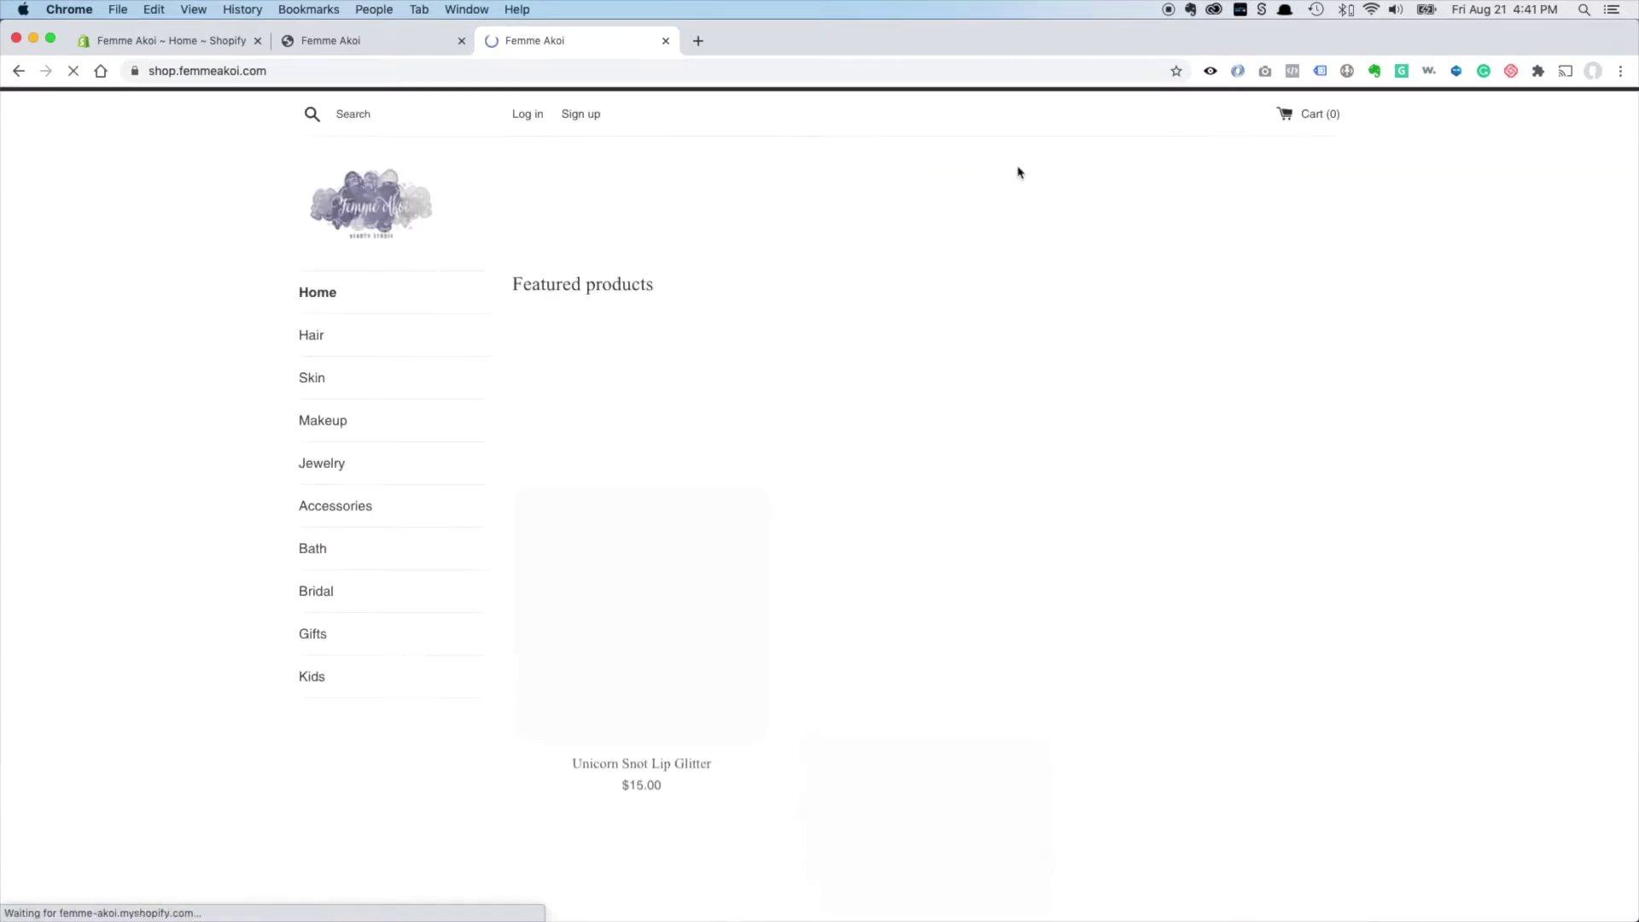
scroll(632, 274, "down", 5)
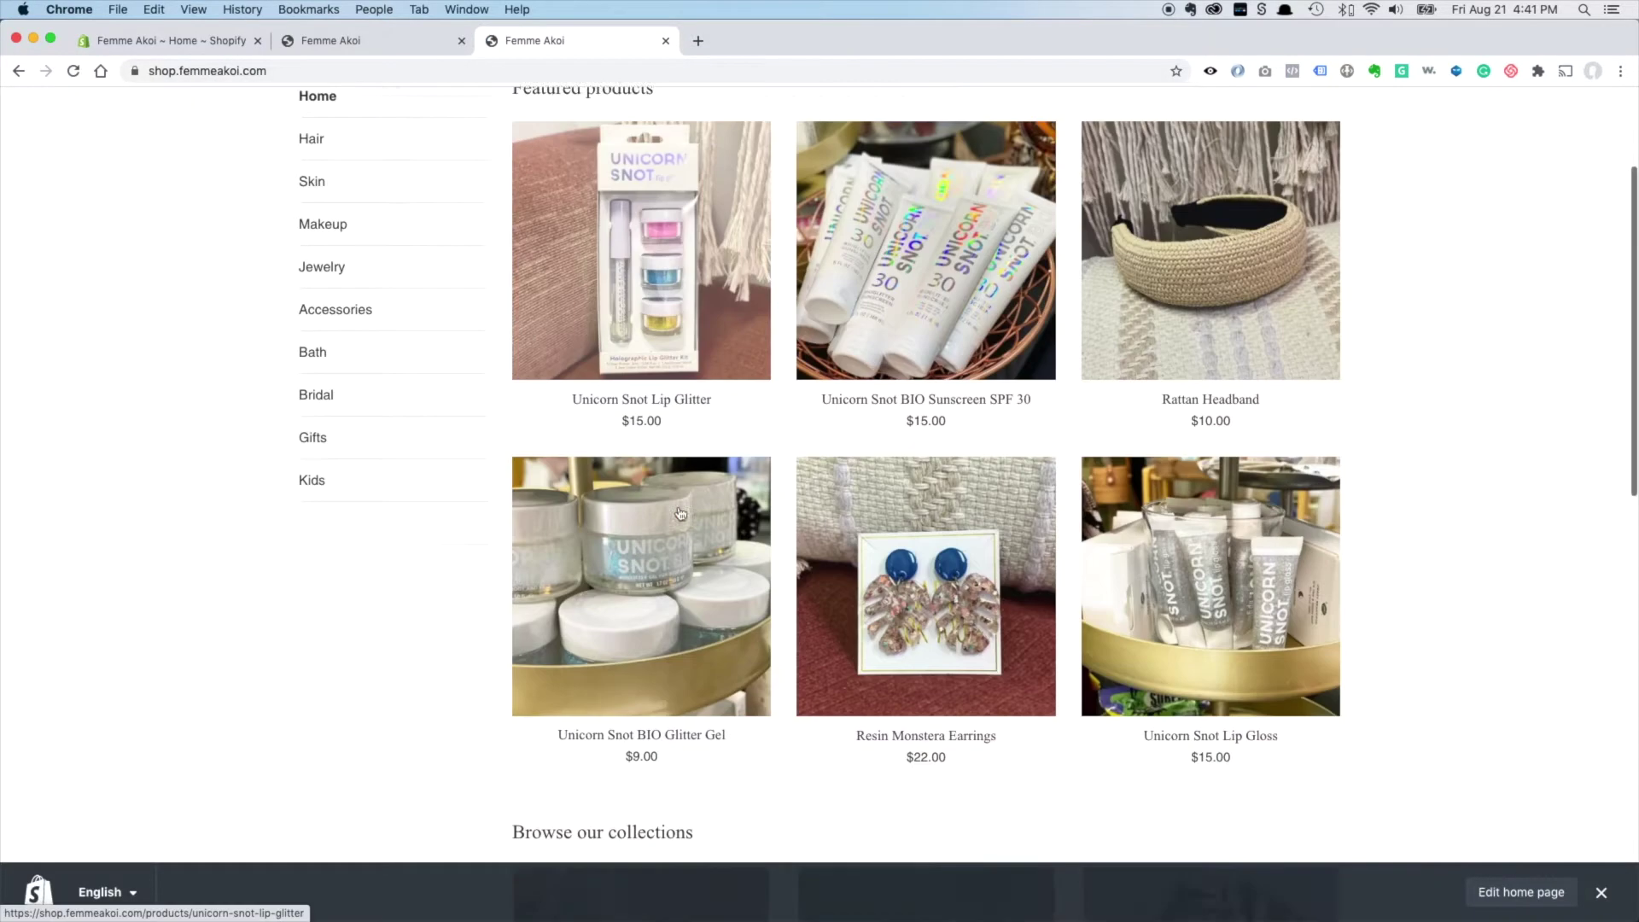
scroll(388, 320, "up", 4)
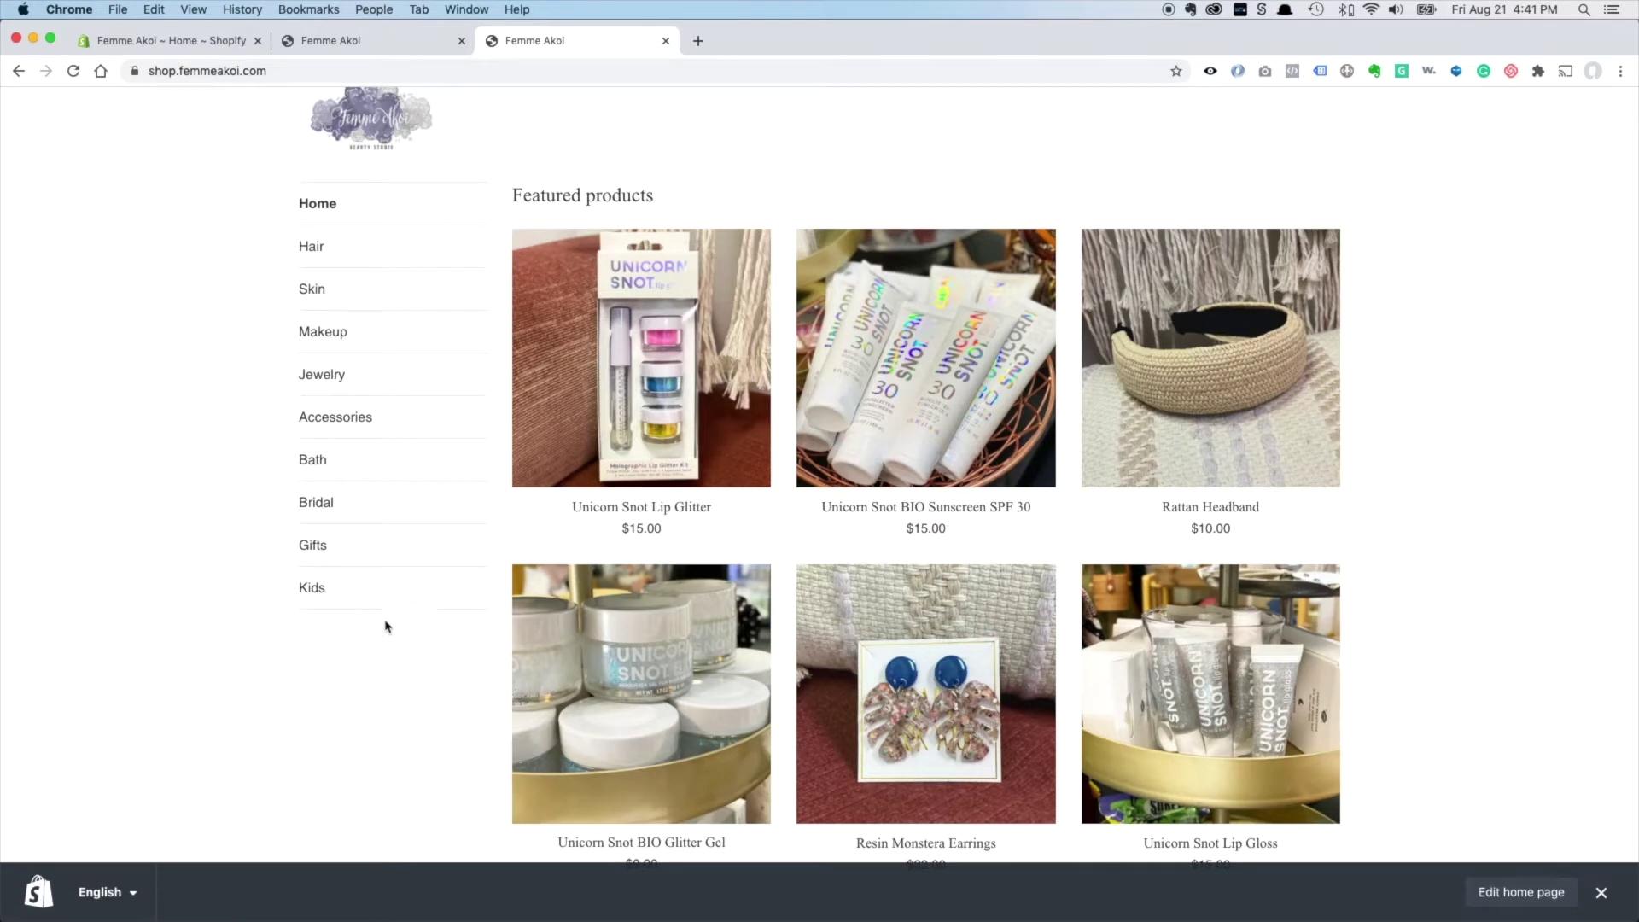
left_click(183, 41)
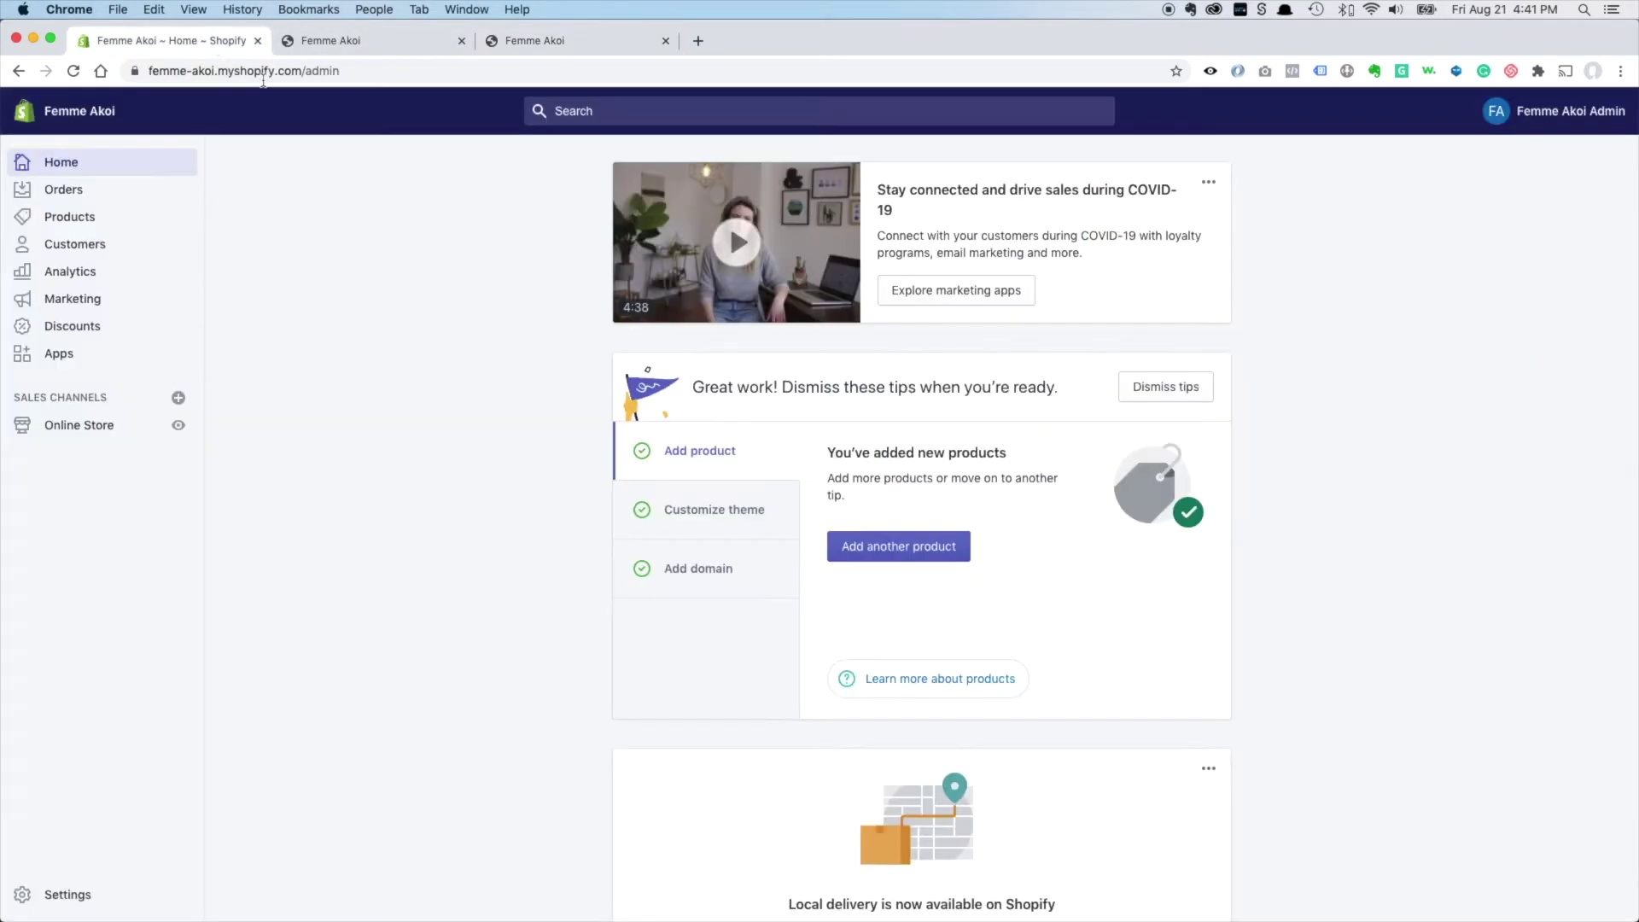
Step: Open the Main menu under Online Store > Navigation for editing
left_click(109, 426)
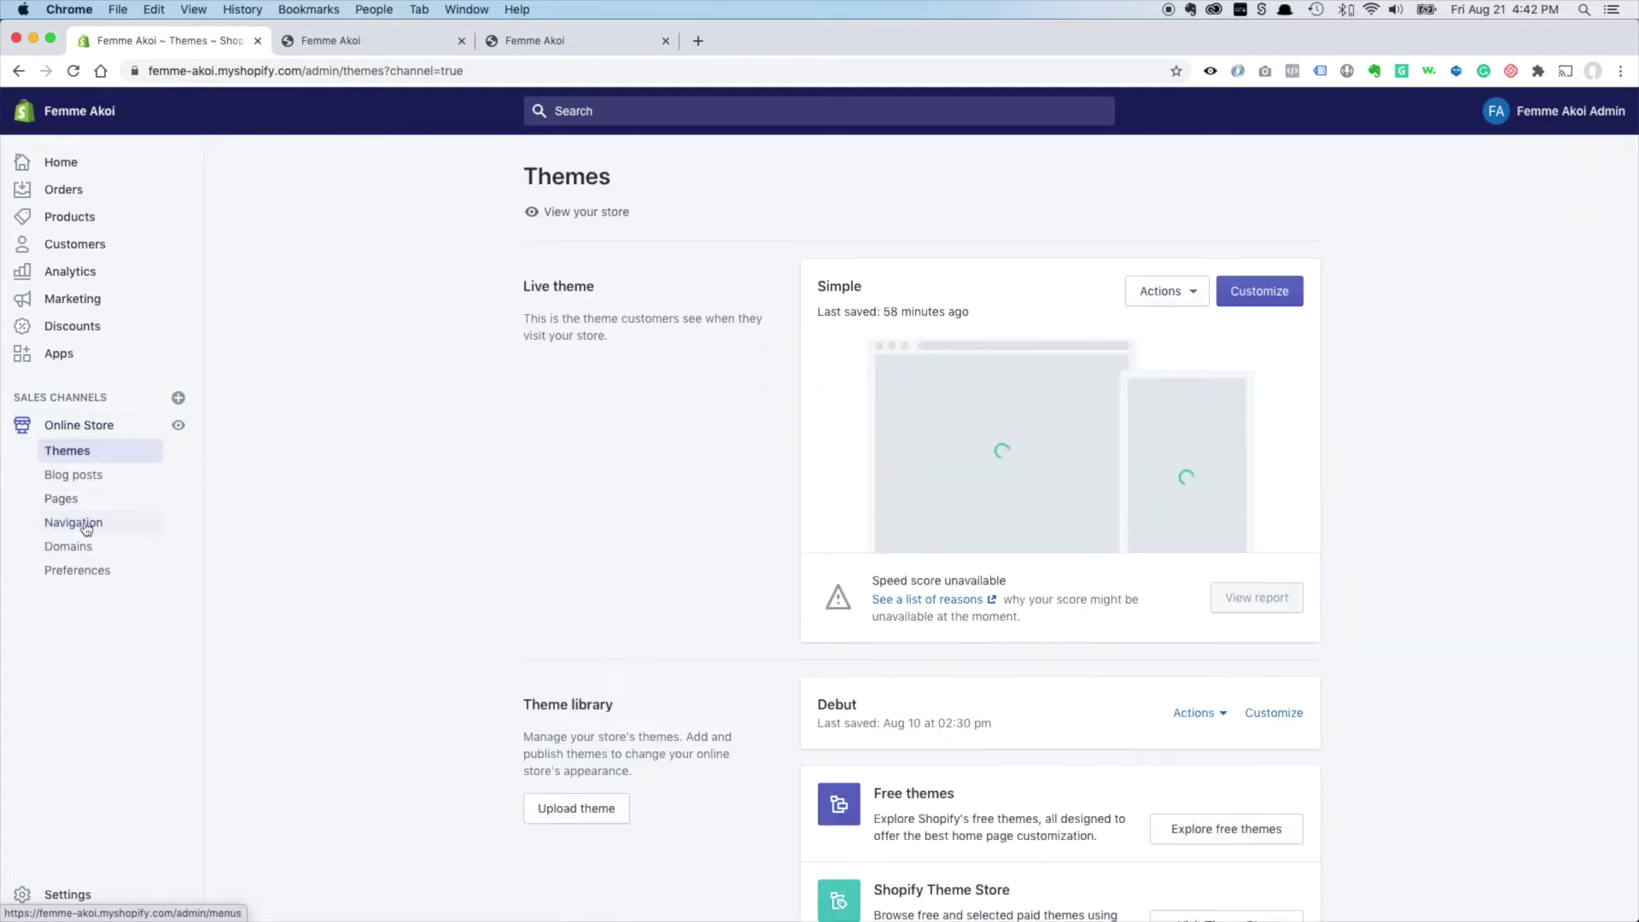
left_click(75, 522)
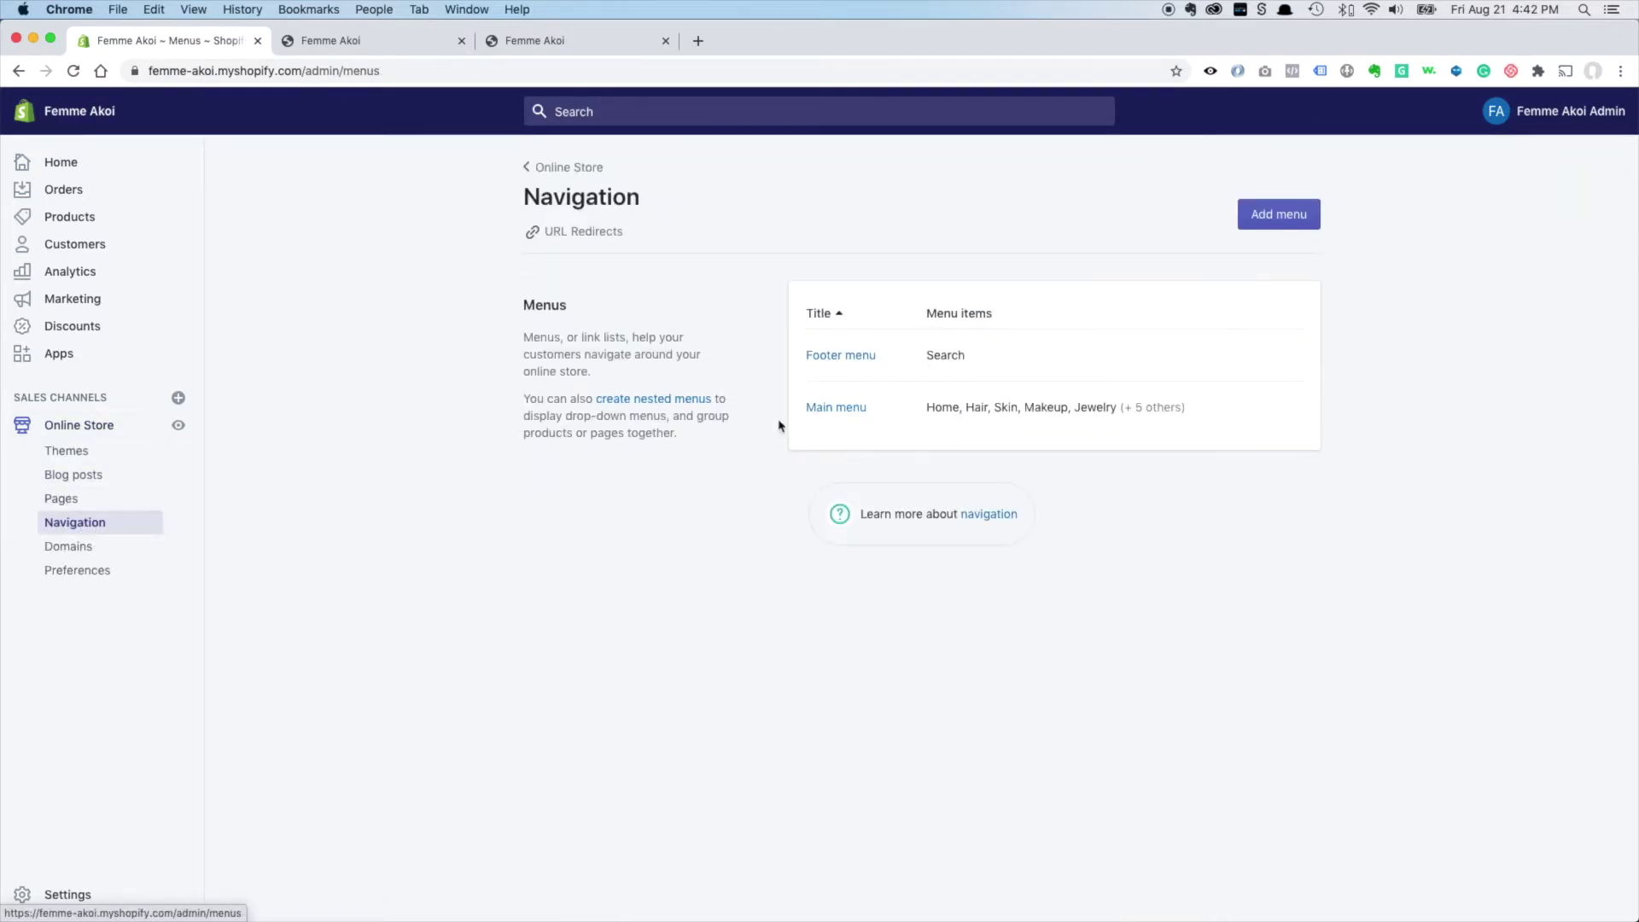
left_click(836, 408)
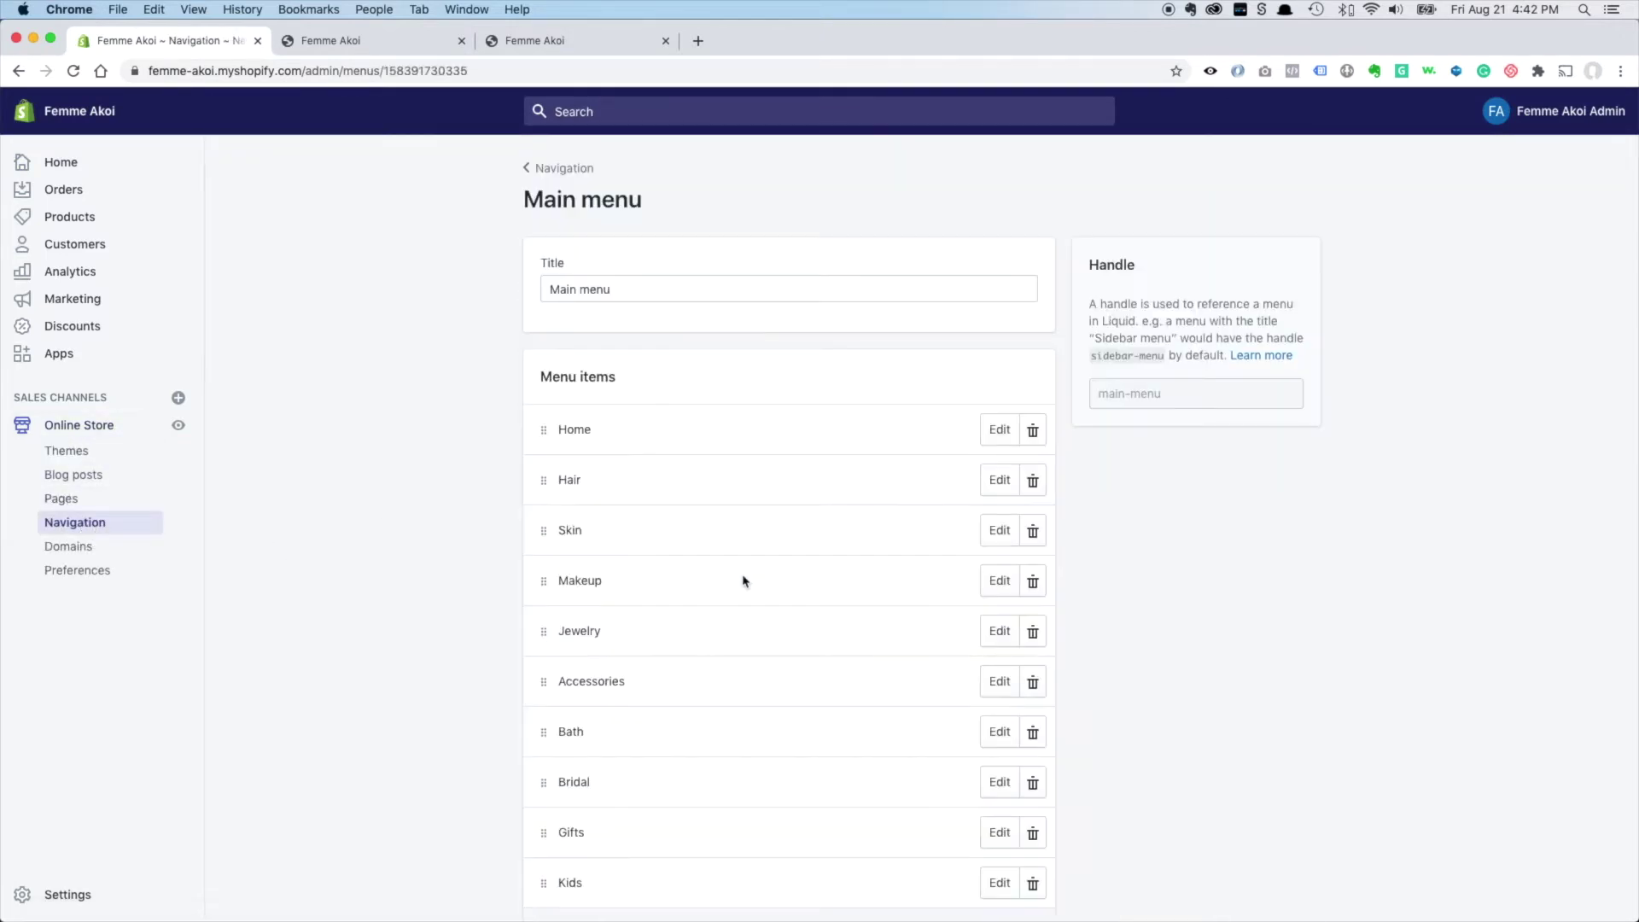
scroll(743, 574, "down", 3)
left_click(608, 792)
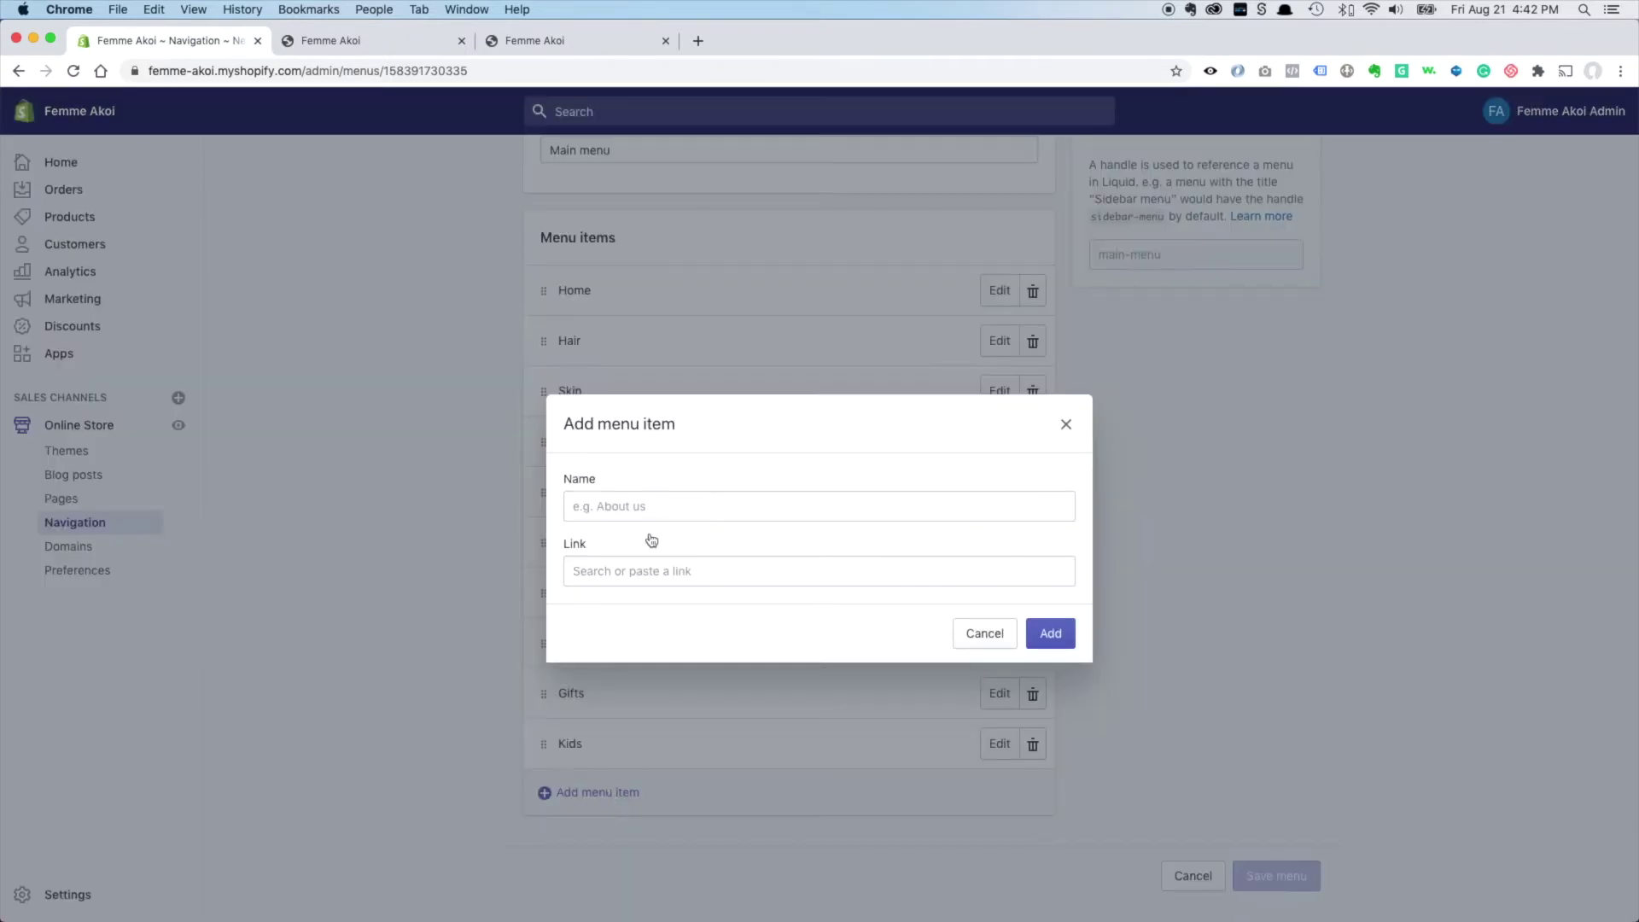
left_click(628, 507)
type("Re")
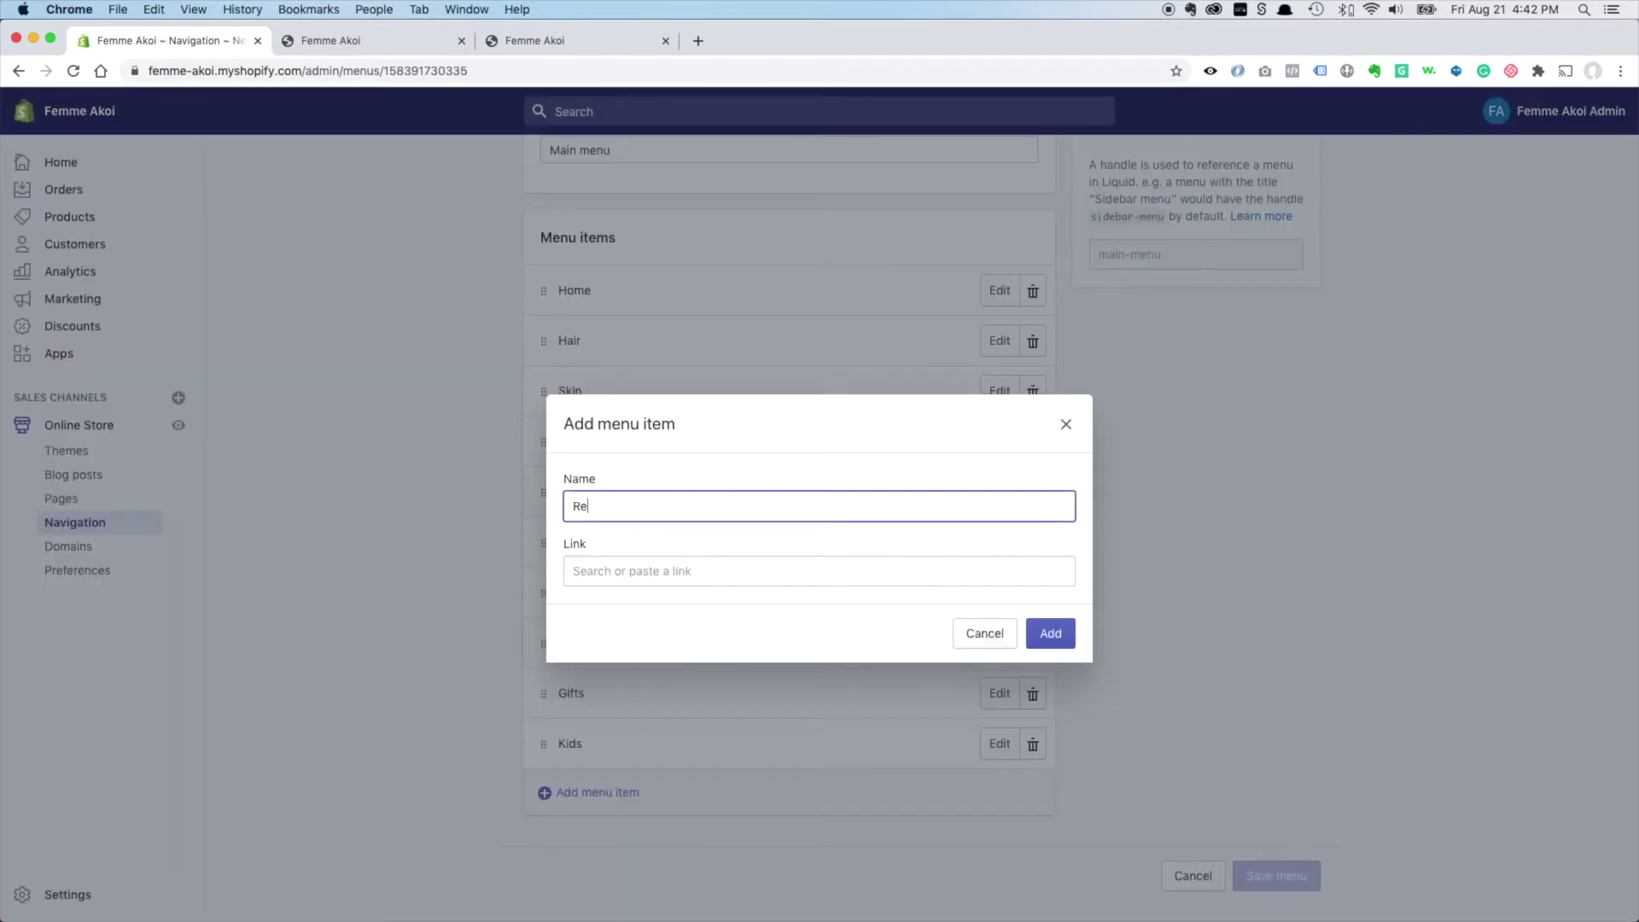
type("turn To FemmeAkoi.com")
left_click(624, 568)
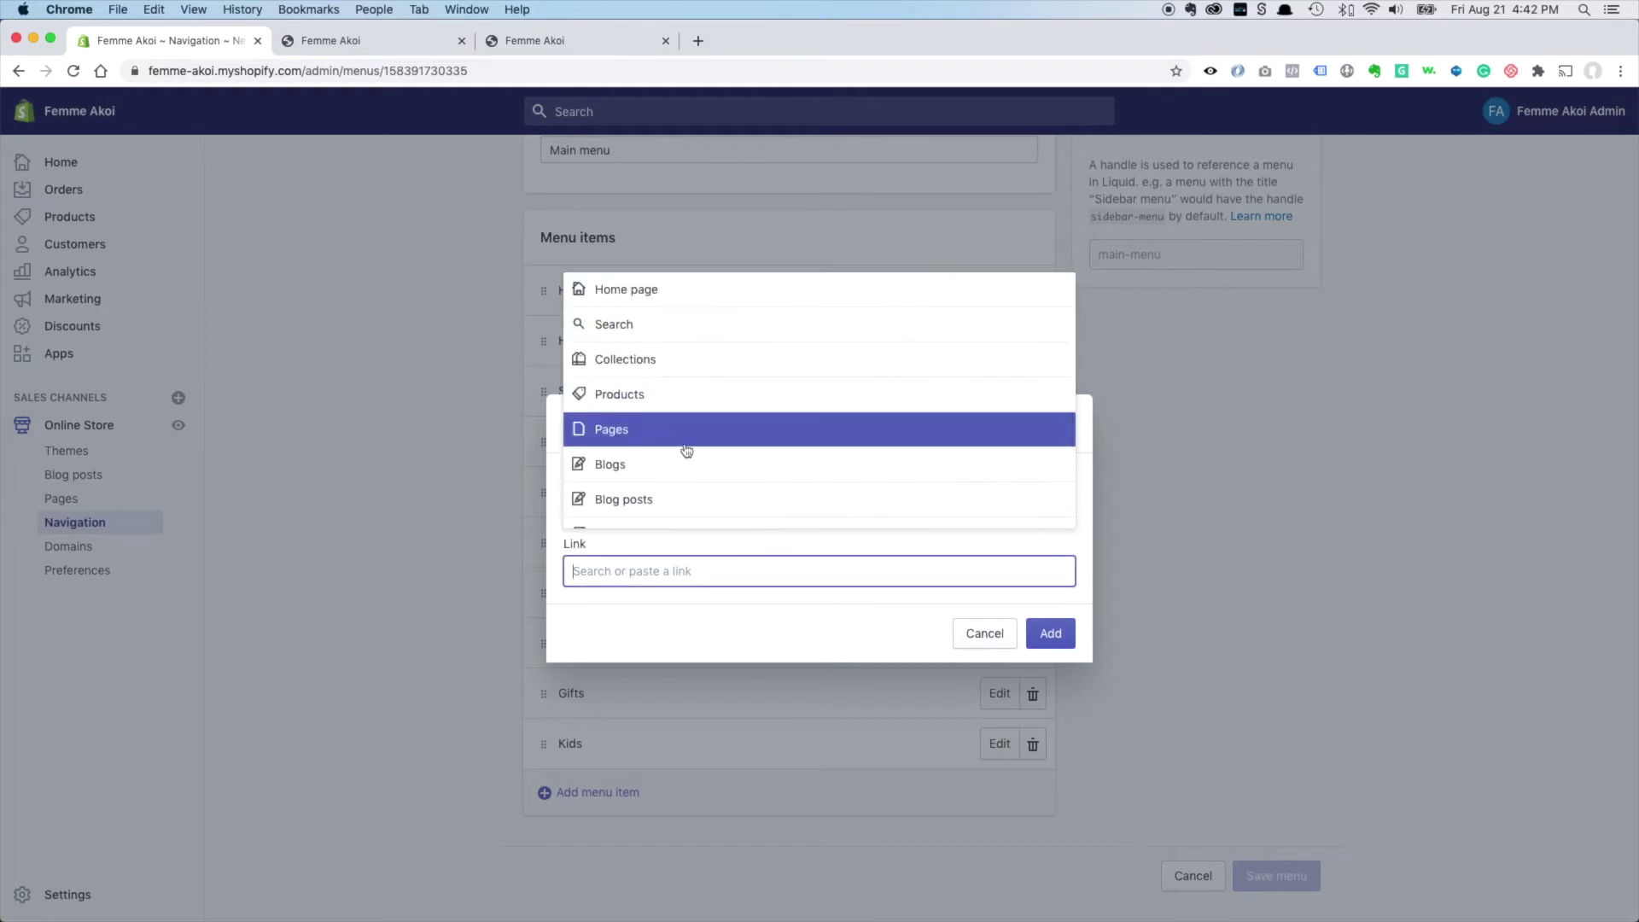
scroll(669, 466, "up", 1)
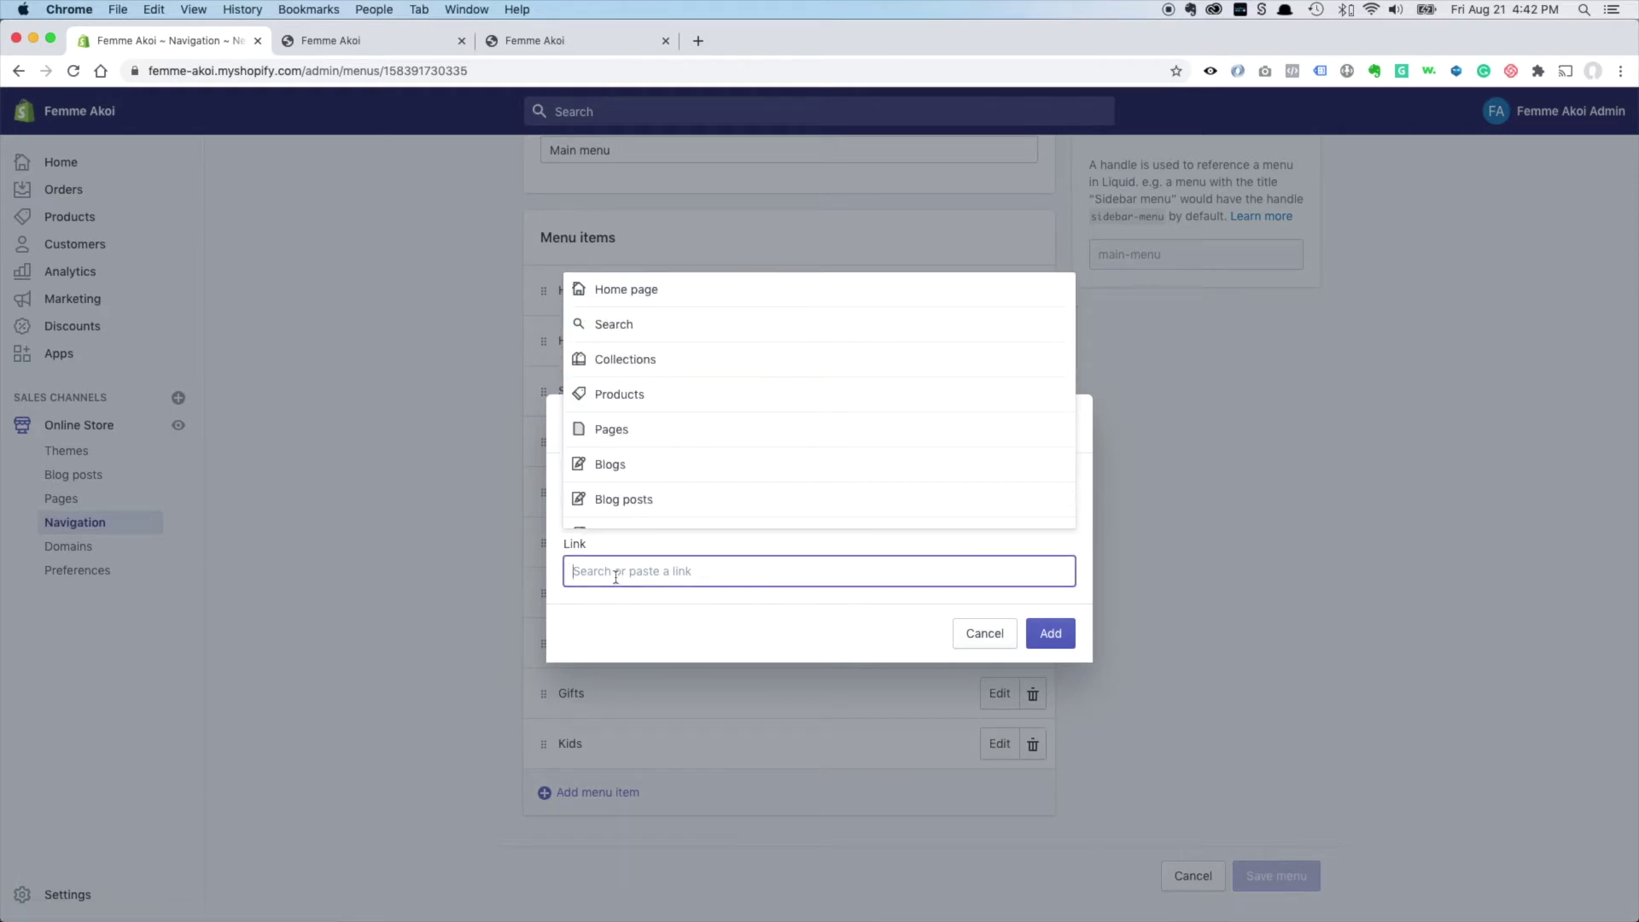
type("https:")
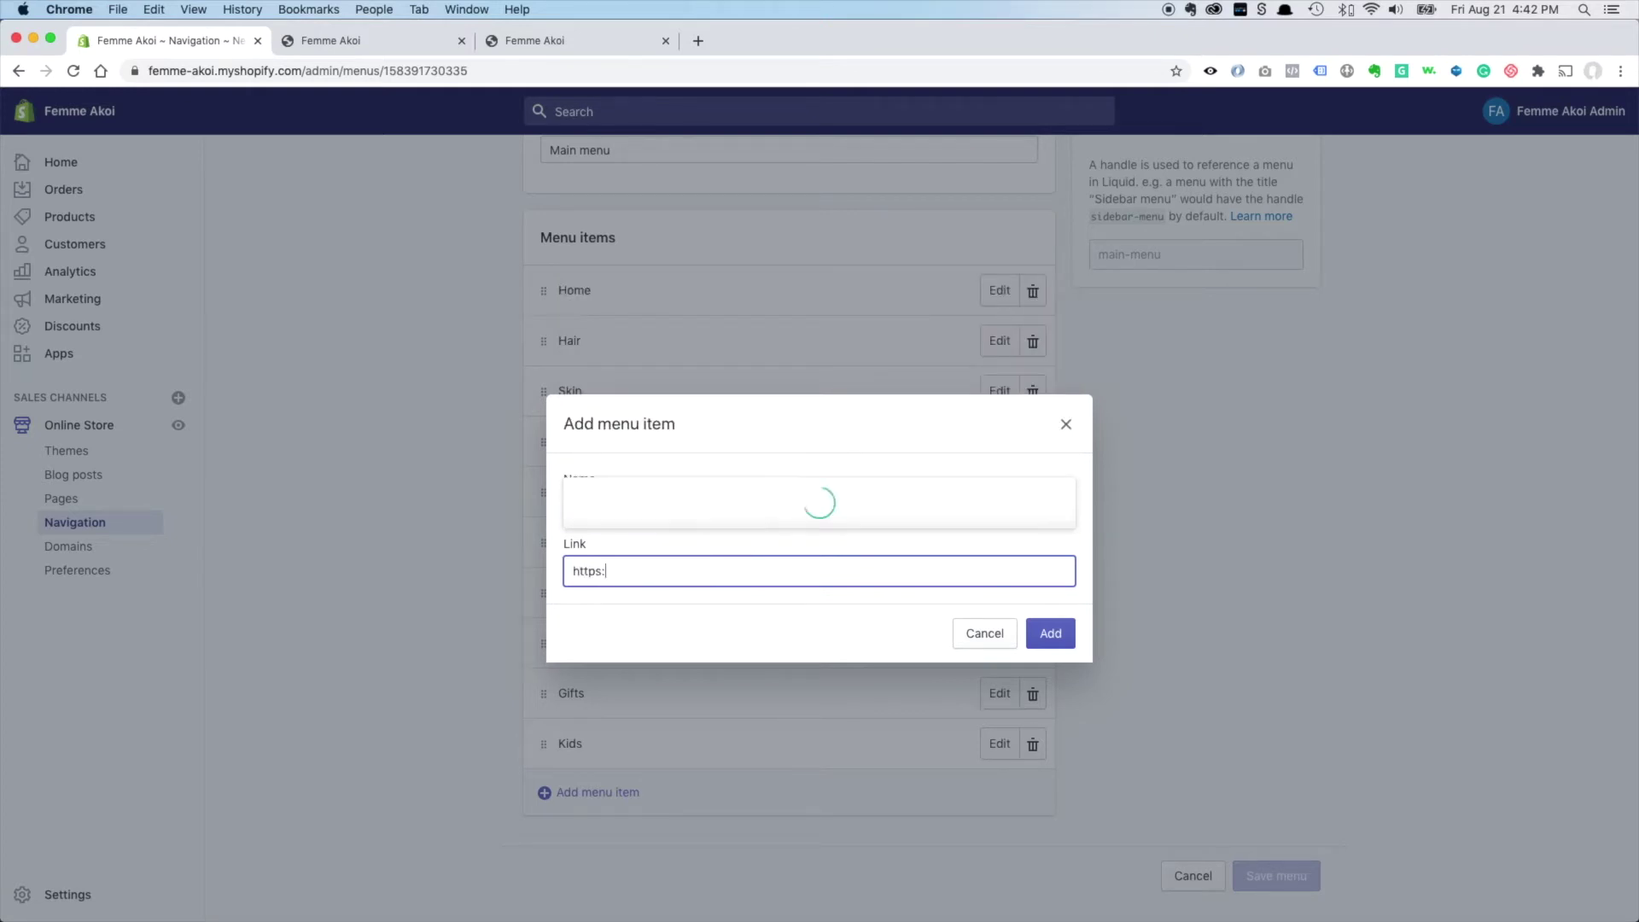
type("//femmeakoi.com")
key("Return")
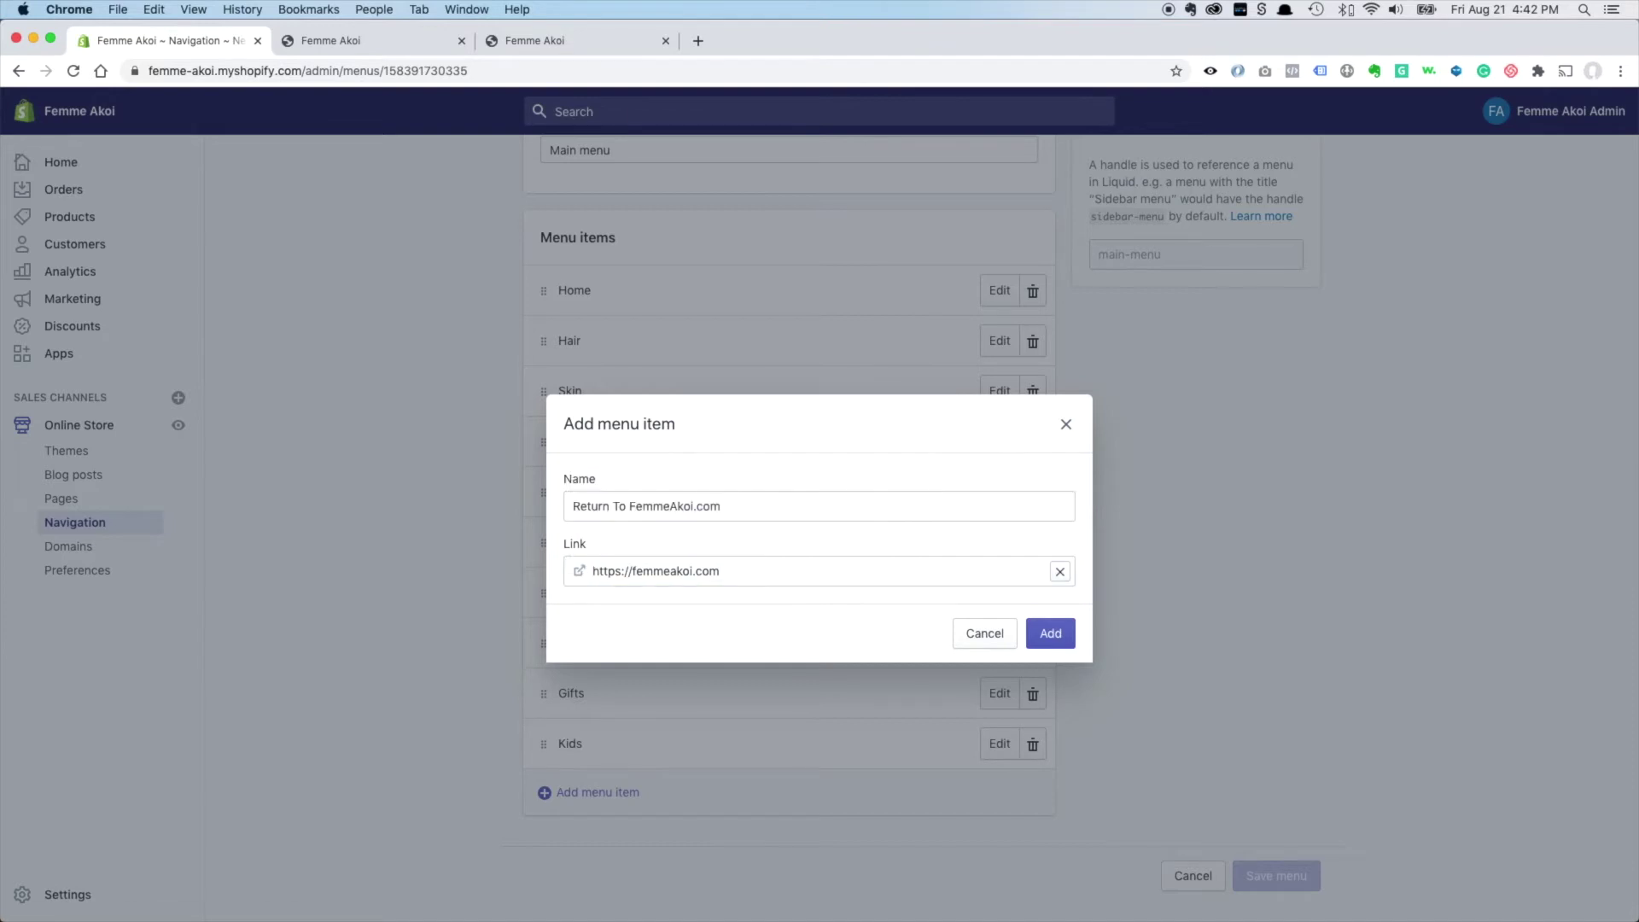
left_click(1053, 634)
scroll(1093, 674, "down", 2)
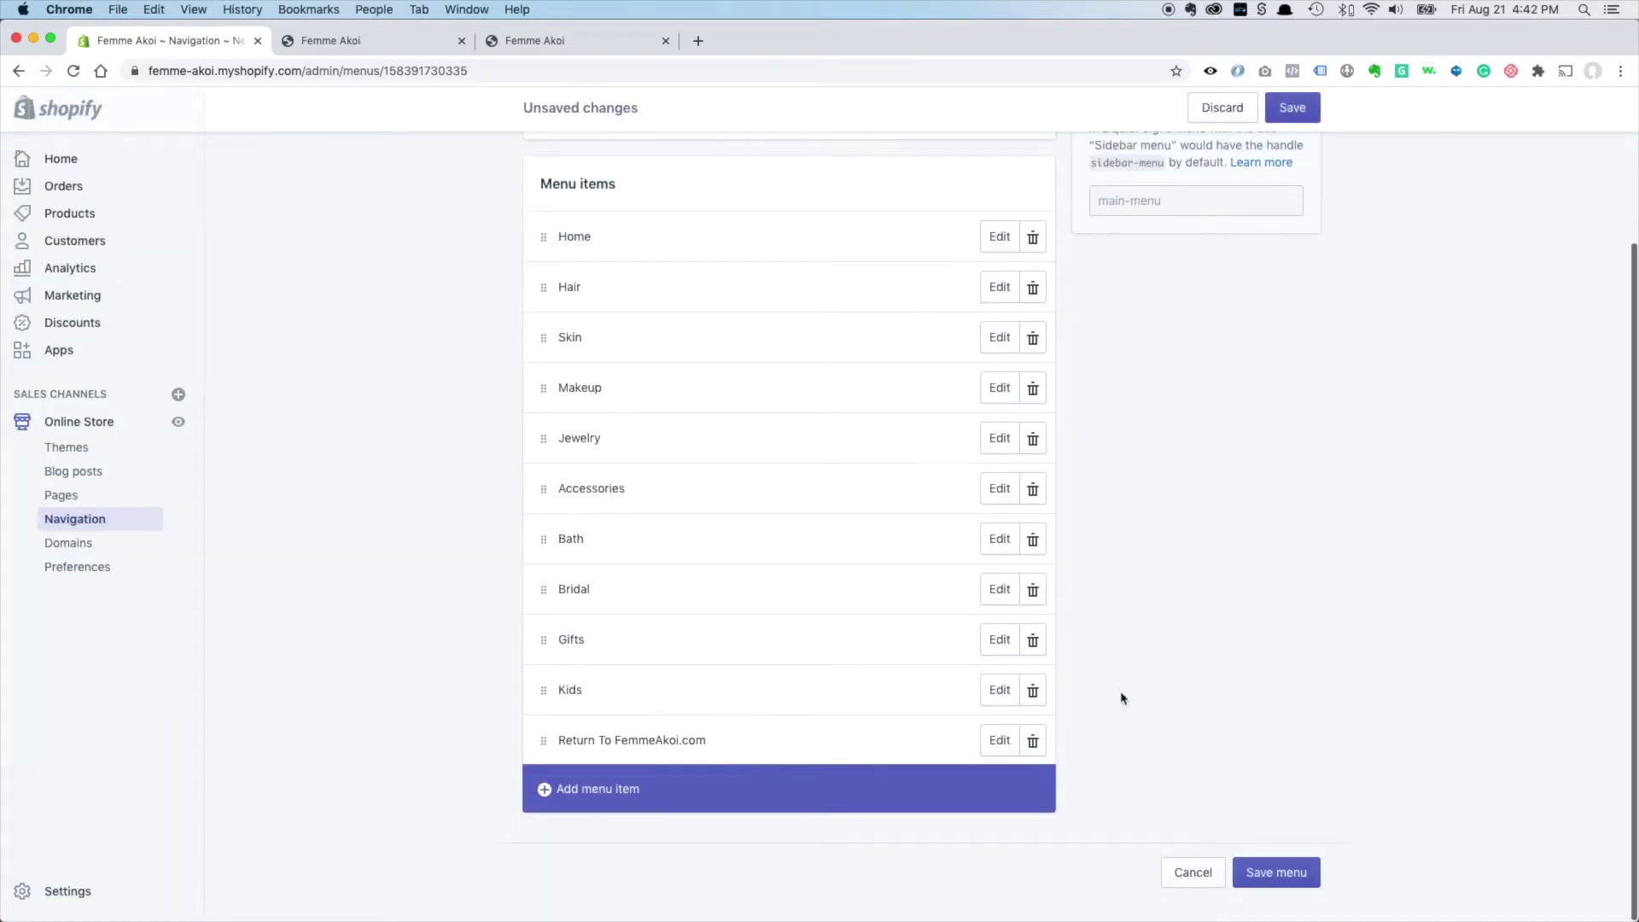
left_click(1277, 876)
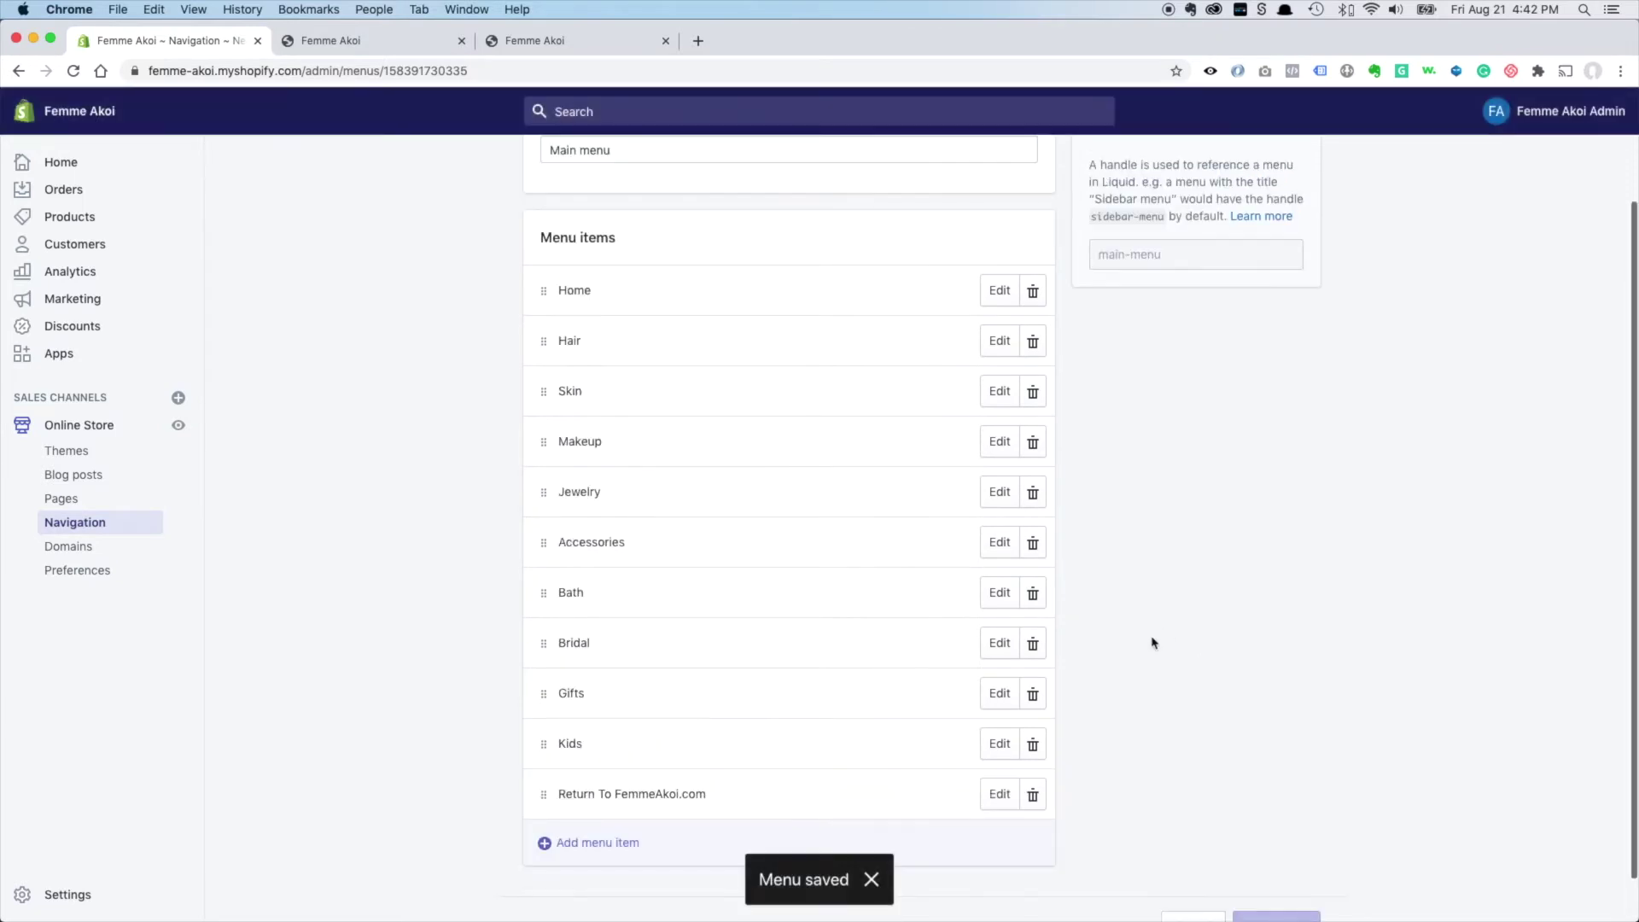
Step: Reload the storefront and close the duplicate storefront tab
left_click(397, 43)
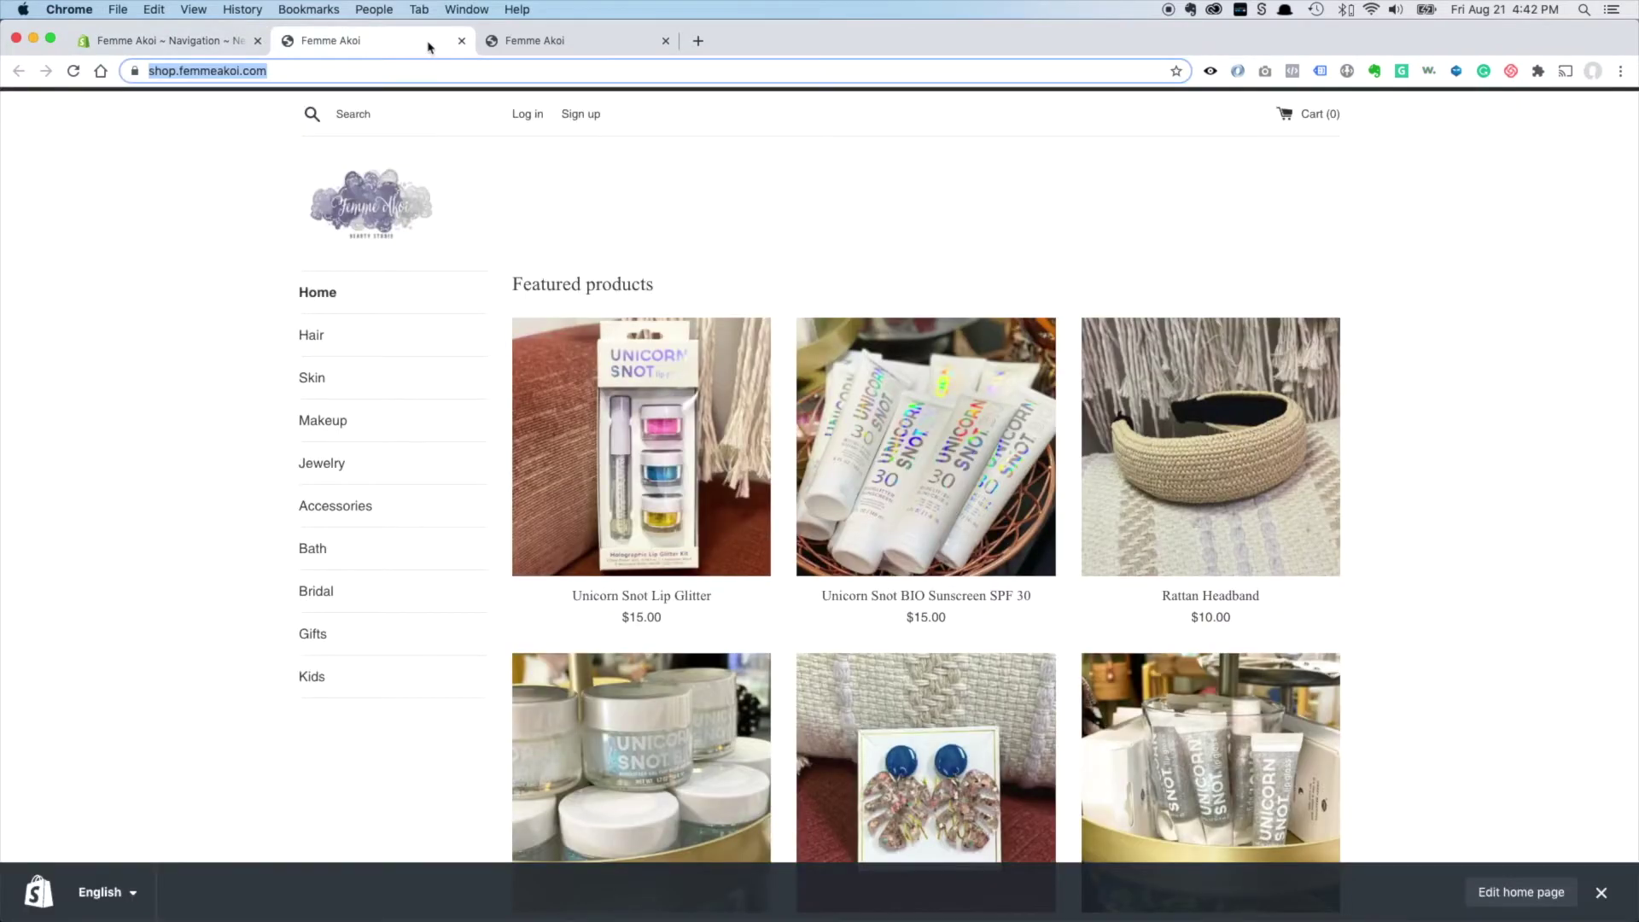
left_click(74, 71)
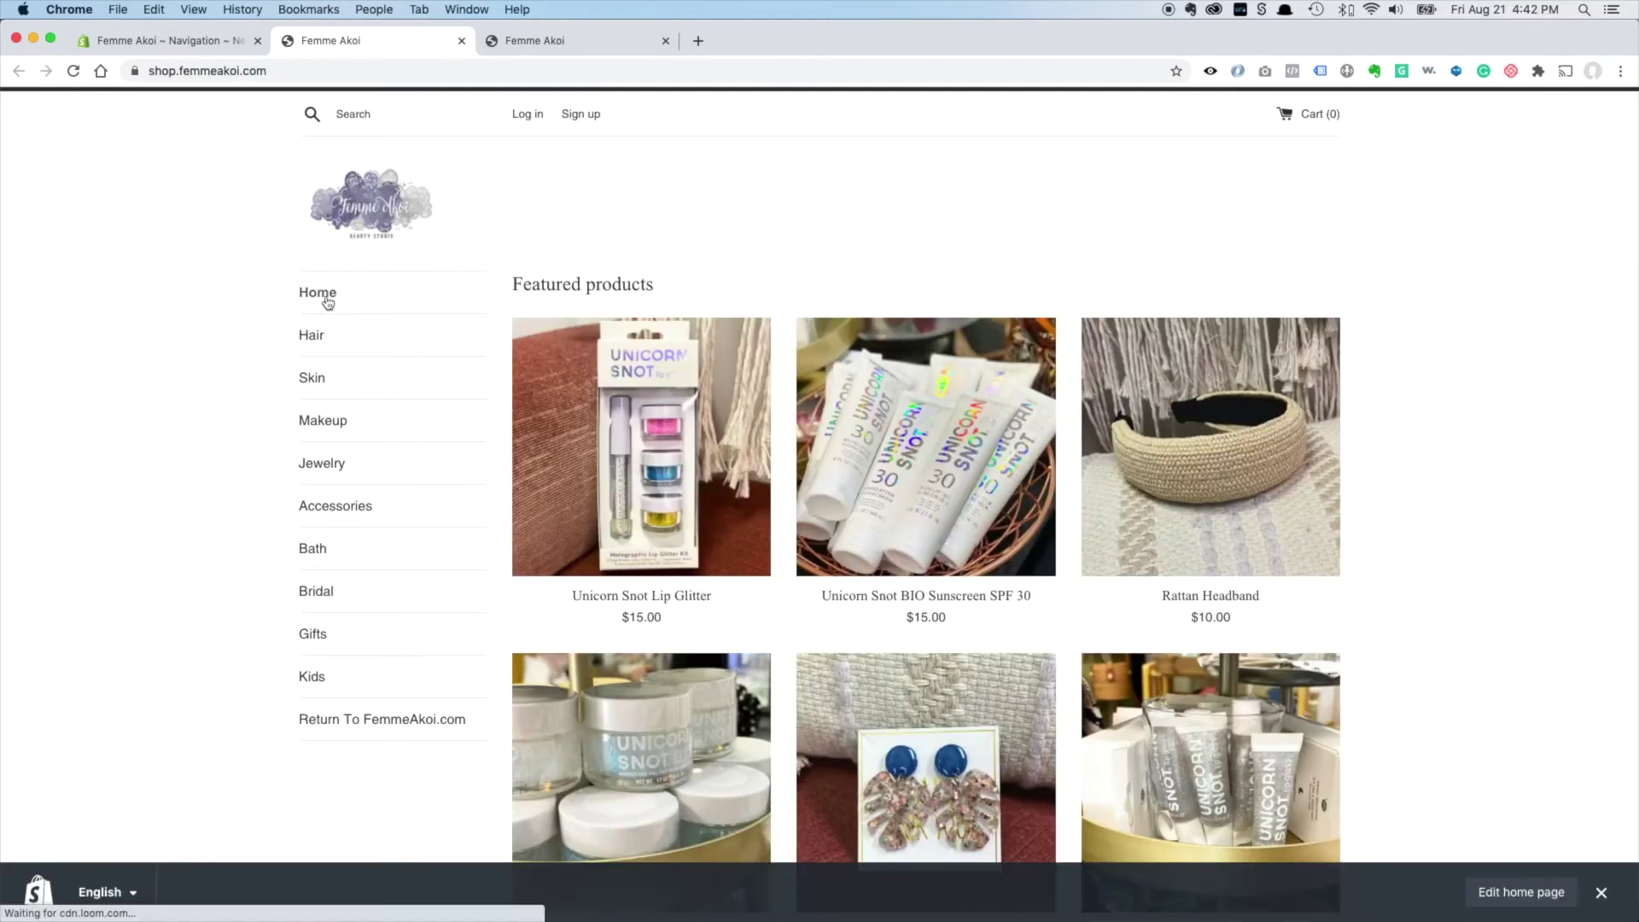
left_click(646, 44)
left_click(664, 41)
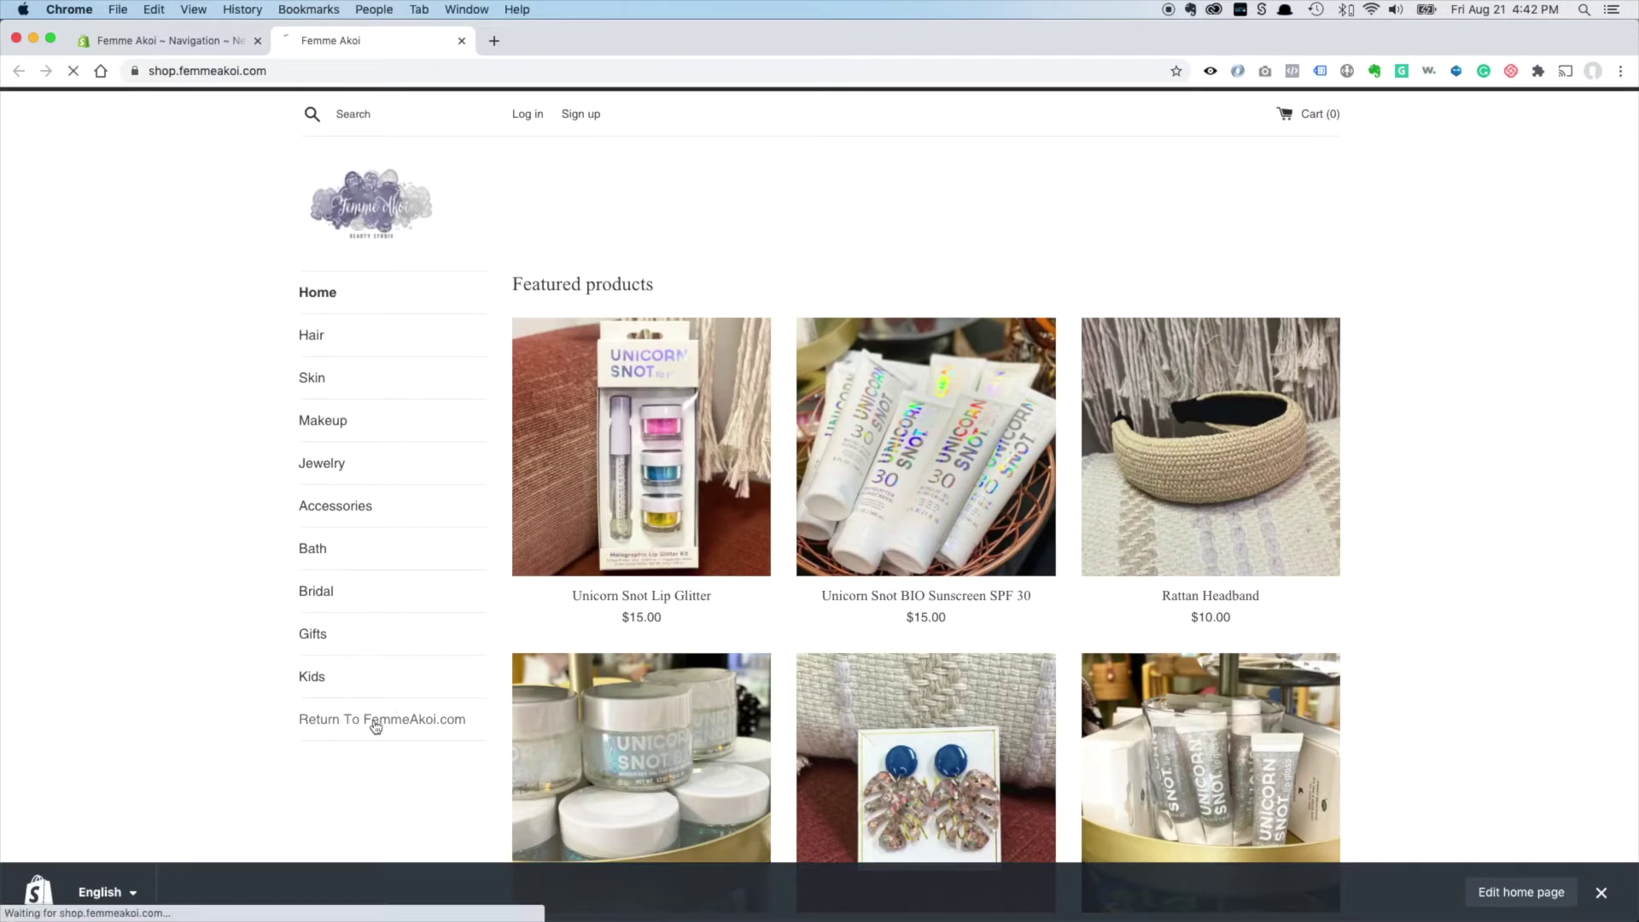
Step: Test the Return To FemmeAkoi.com link to the studio website, then go back to admin
left_click(376, 728)
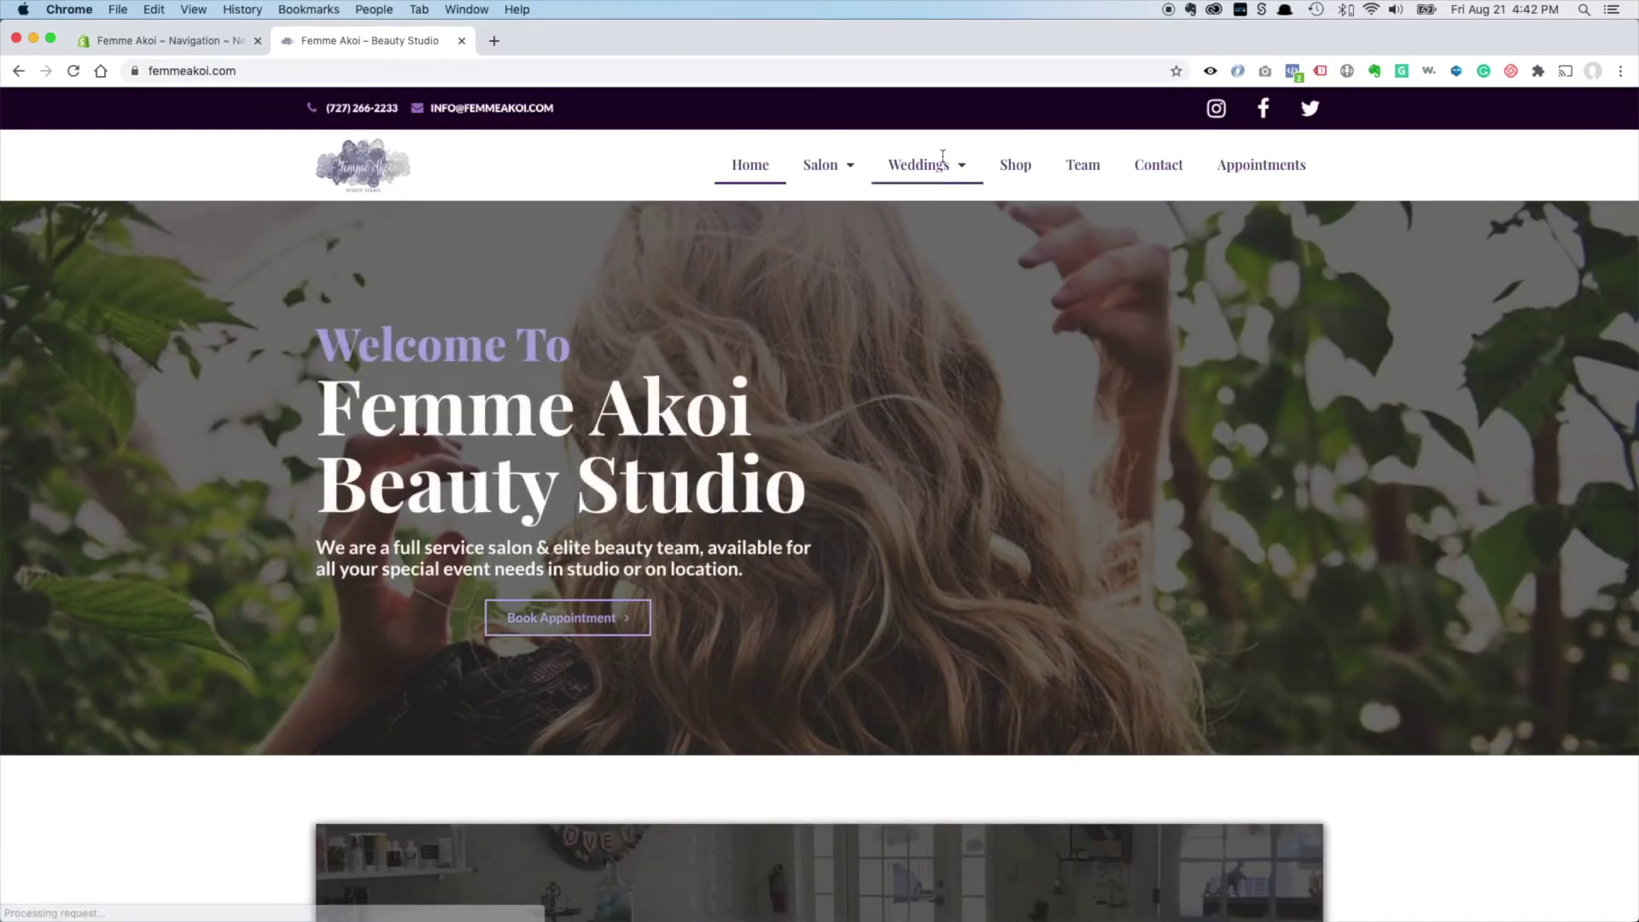
left_click(1017, 168)
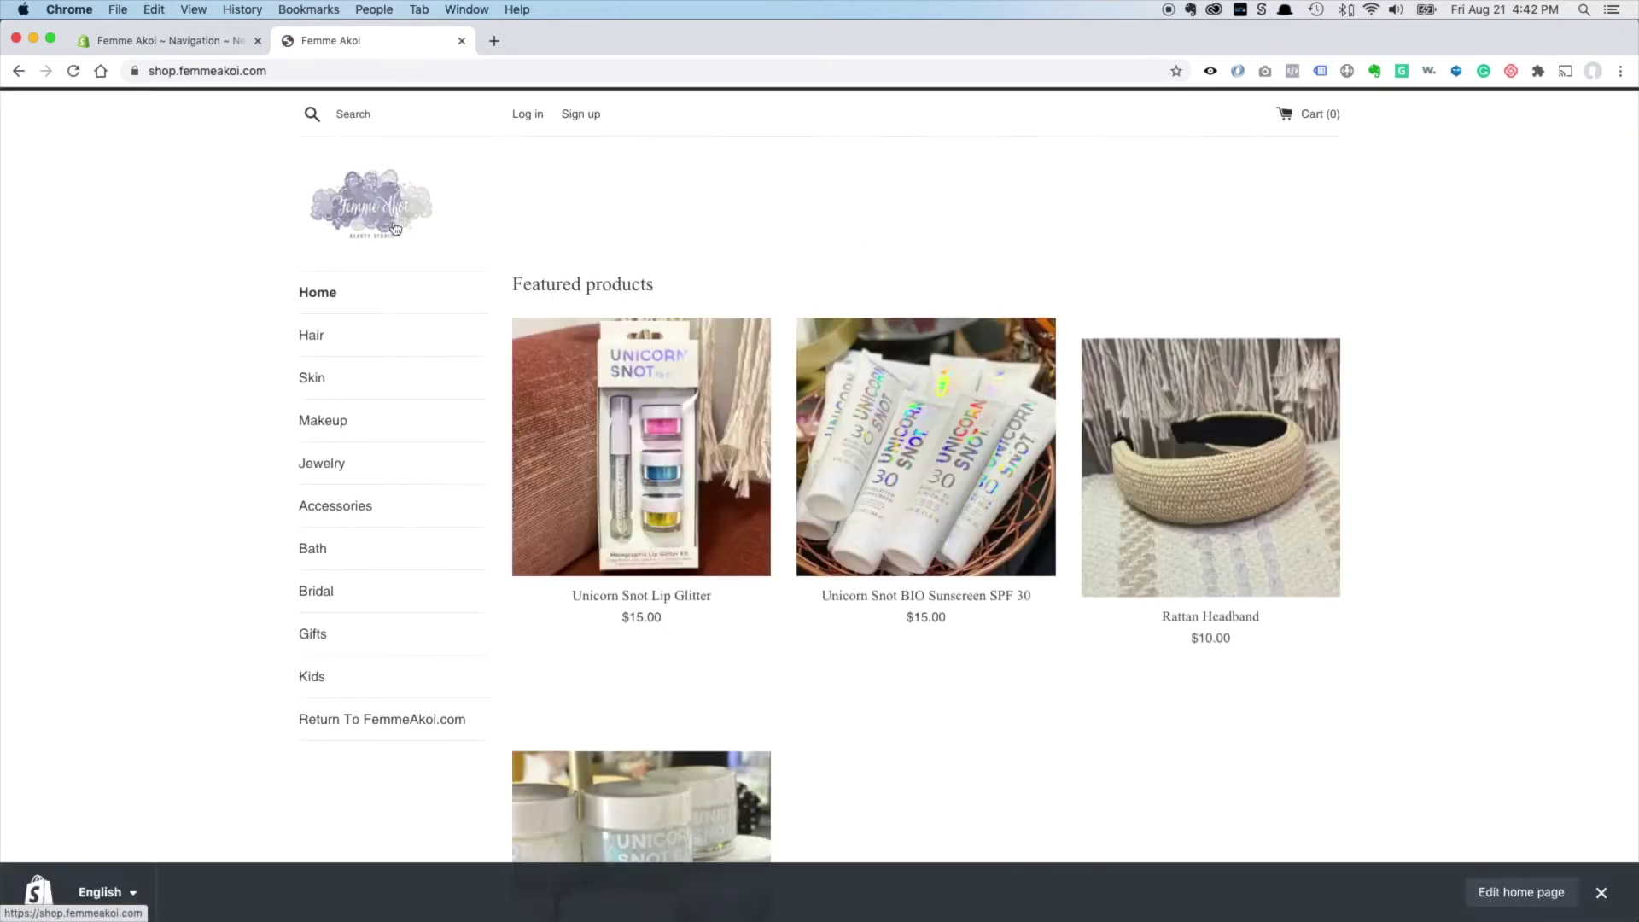
left_click(368, 725)
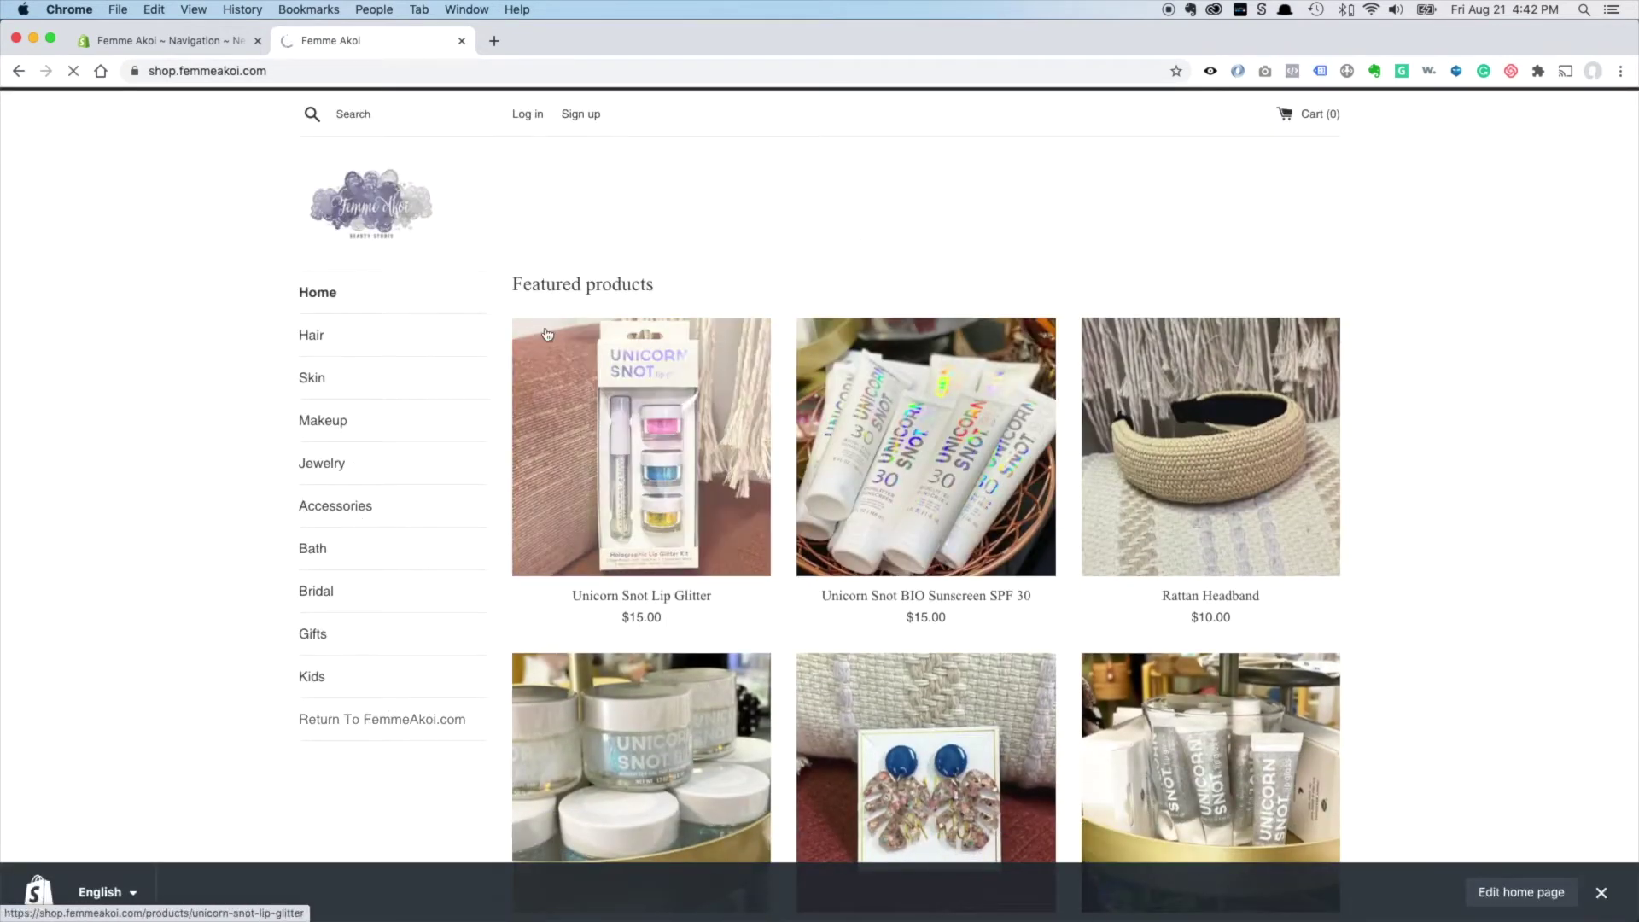
scroll(812, 417, "down", 6)
scroll(597, 256, "up", 6)
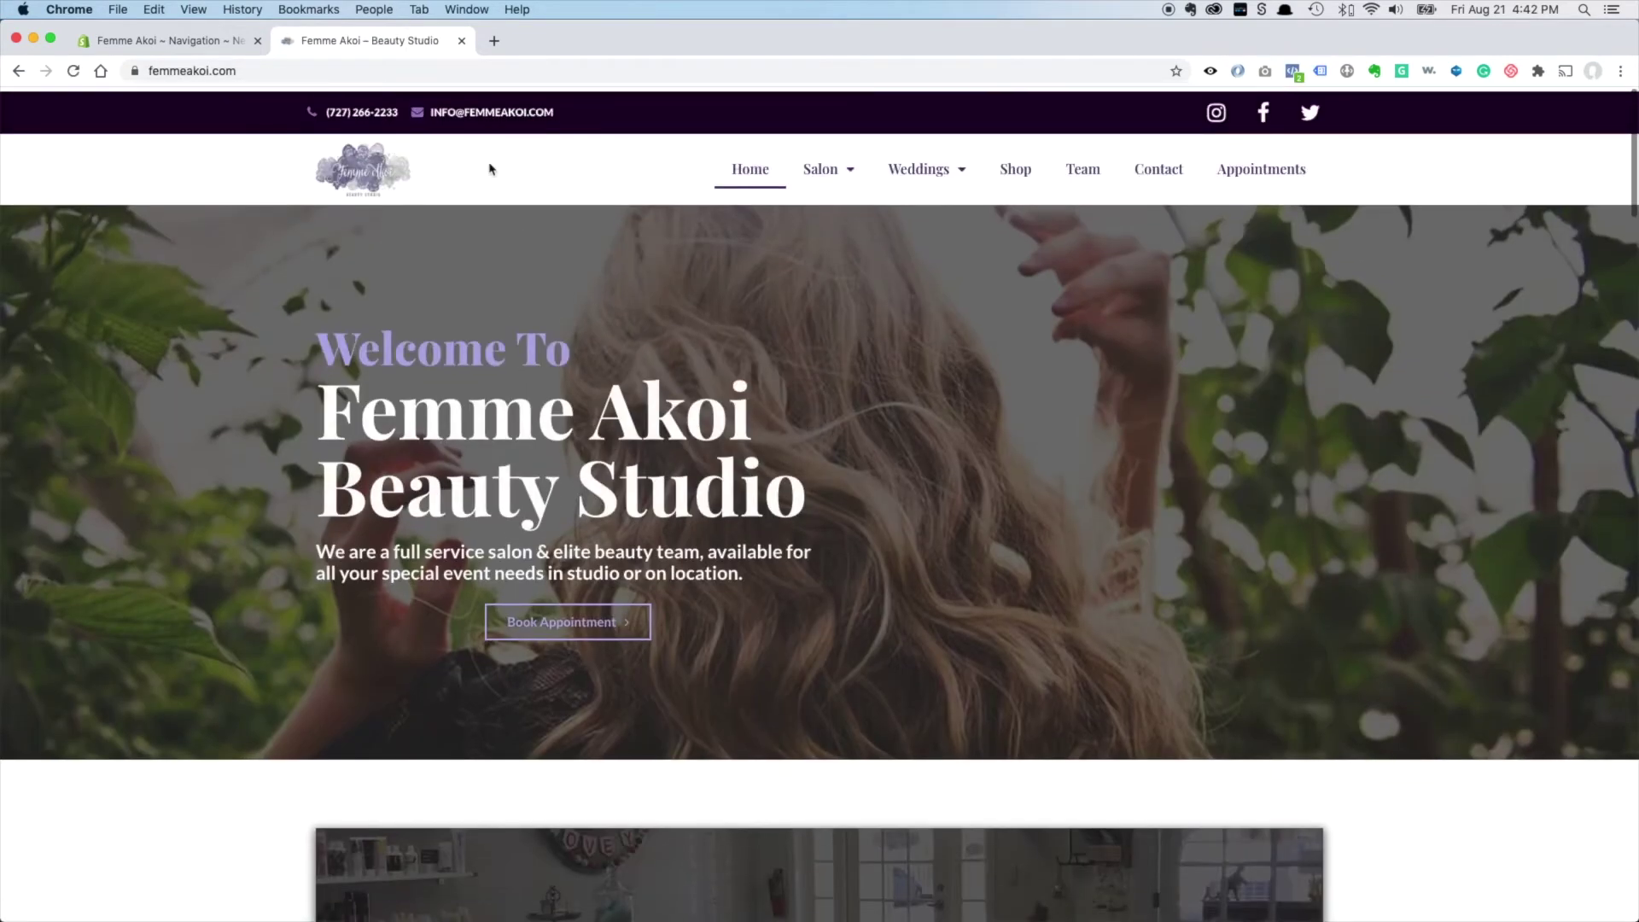
left_click(175, 40)
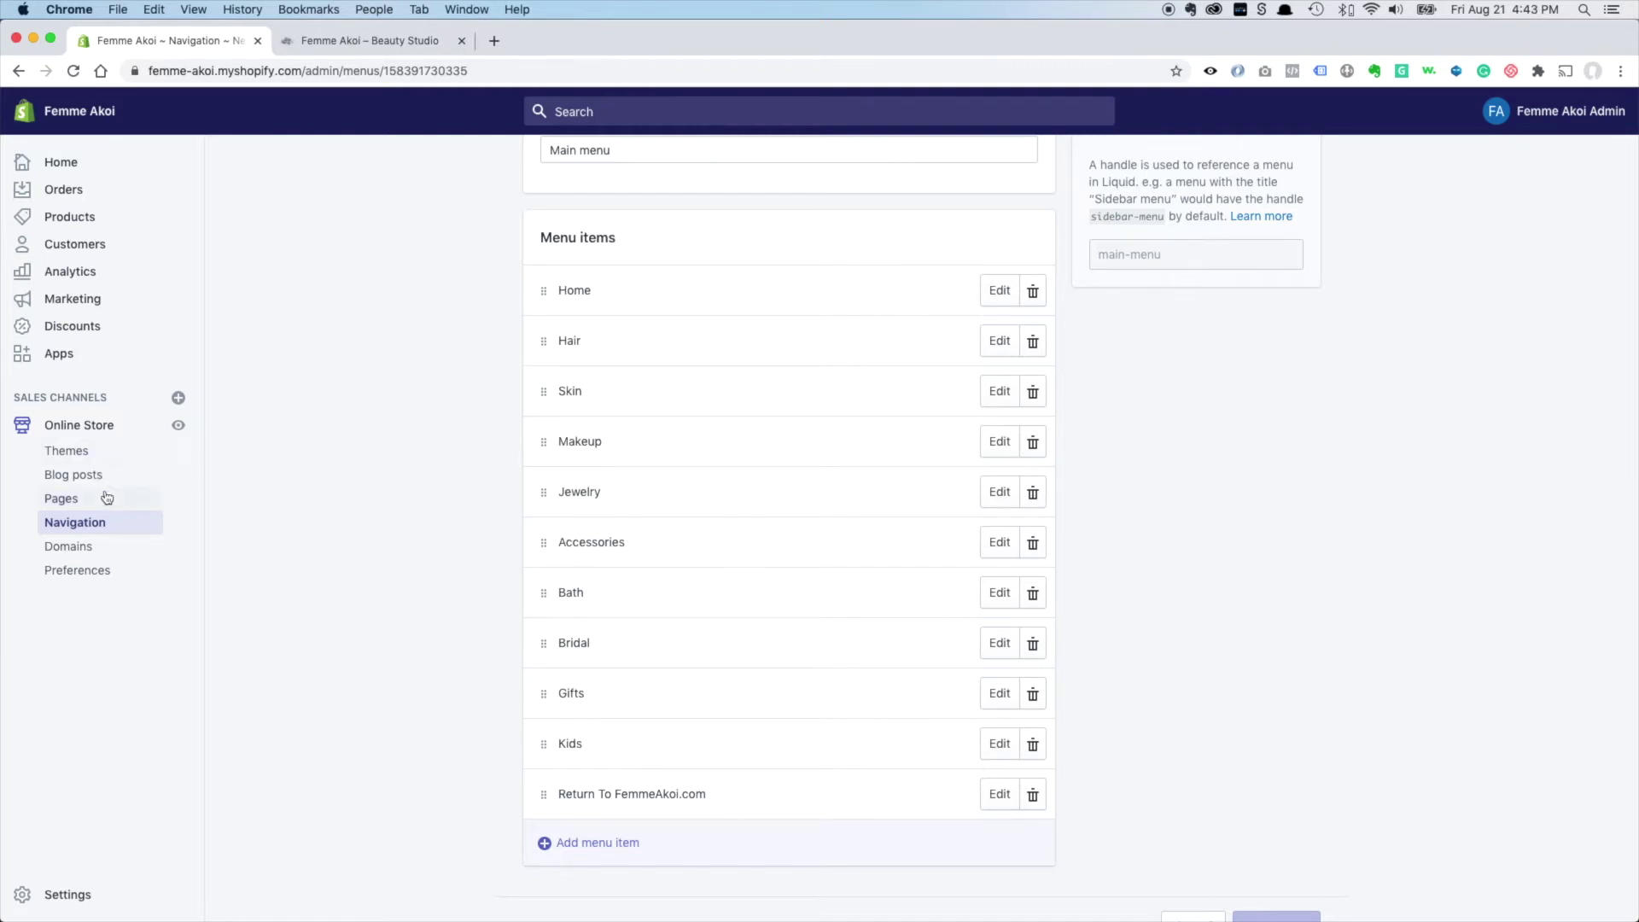
Step: Go back to the navigation menus list and open the Footer menu
scroll(483, 239, "up", 3)
left_click(555, 170)
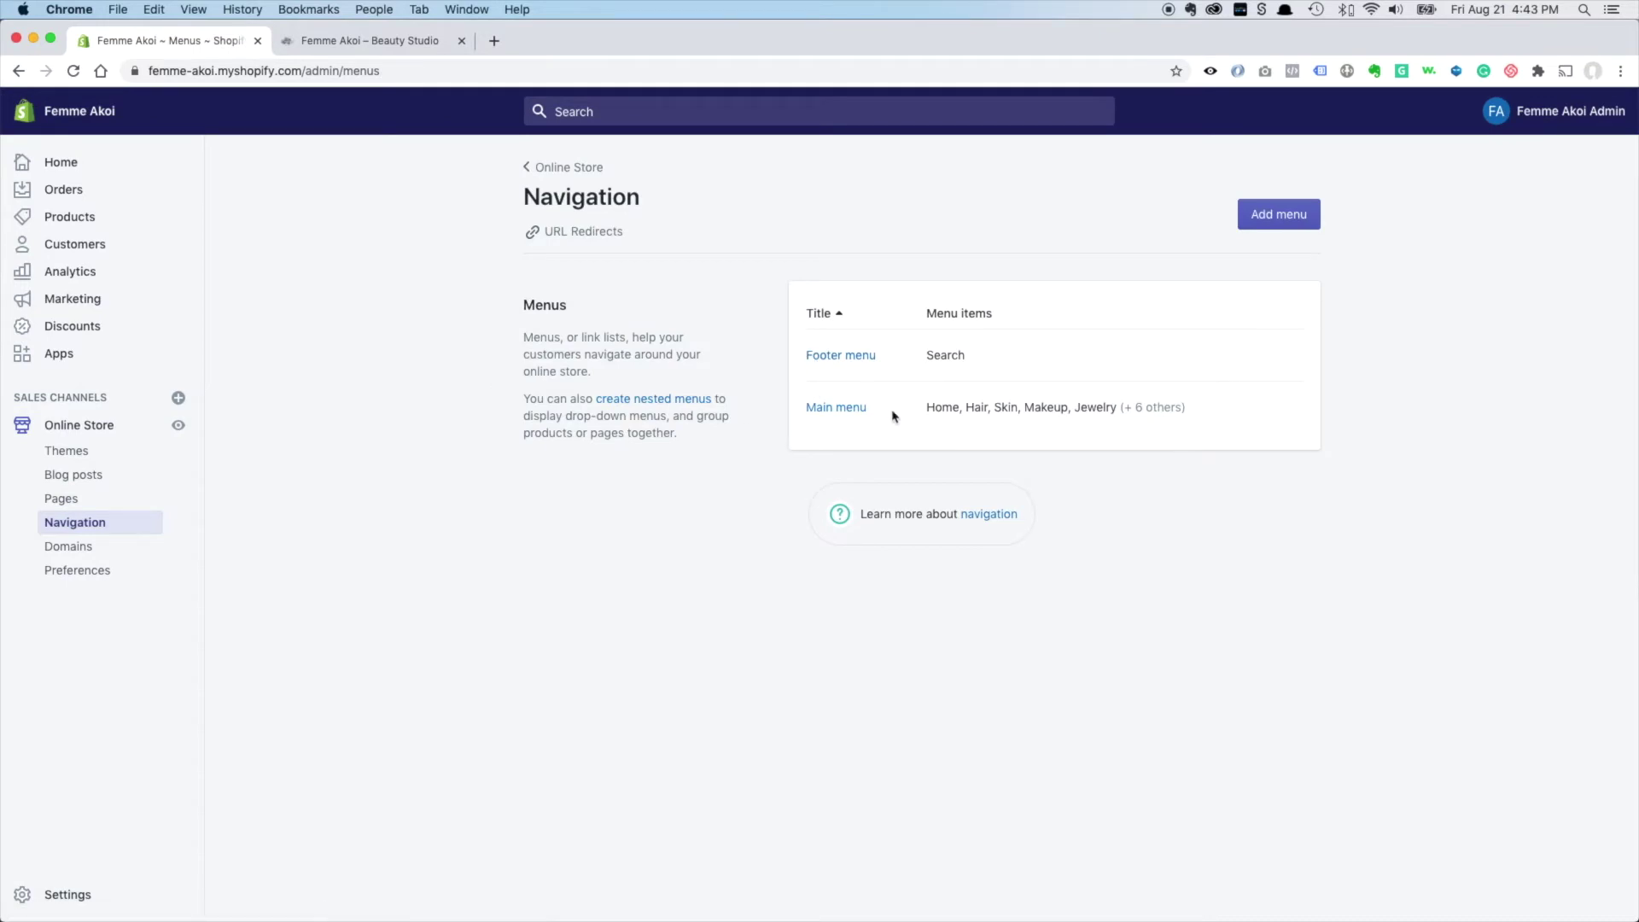
left_click(848, 355)
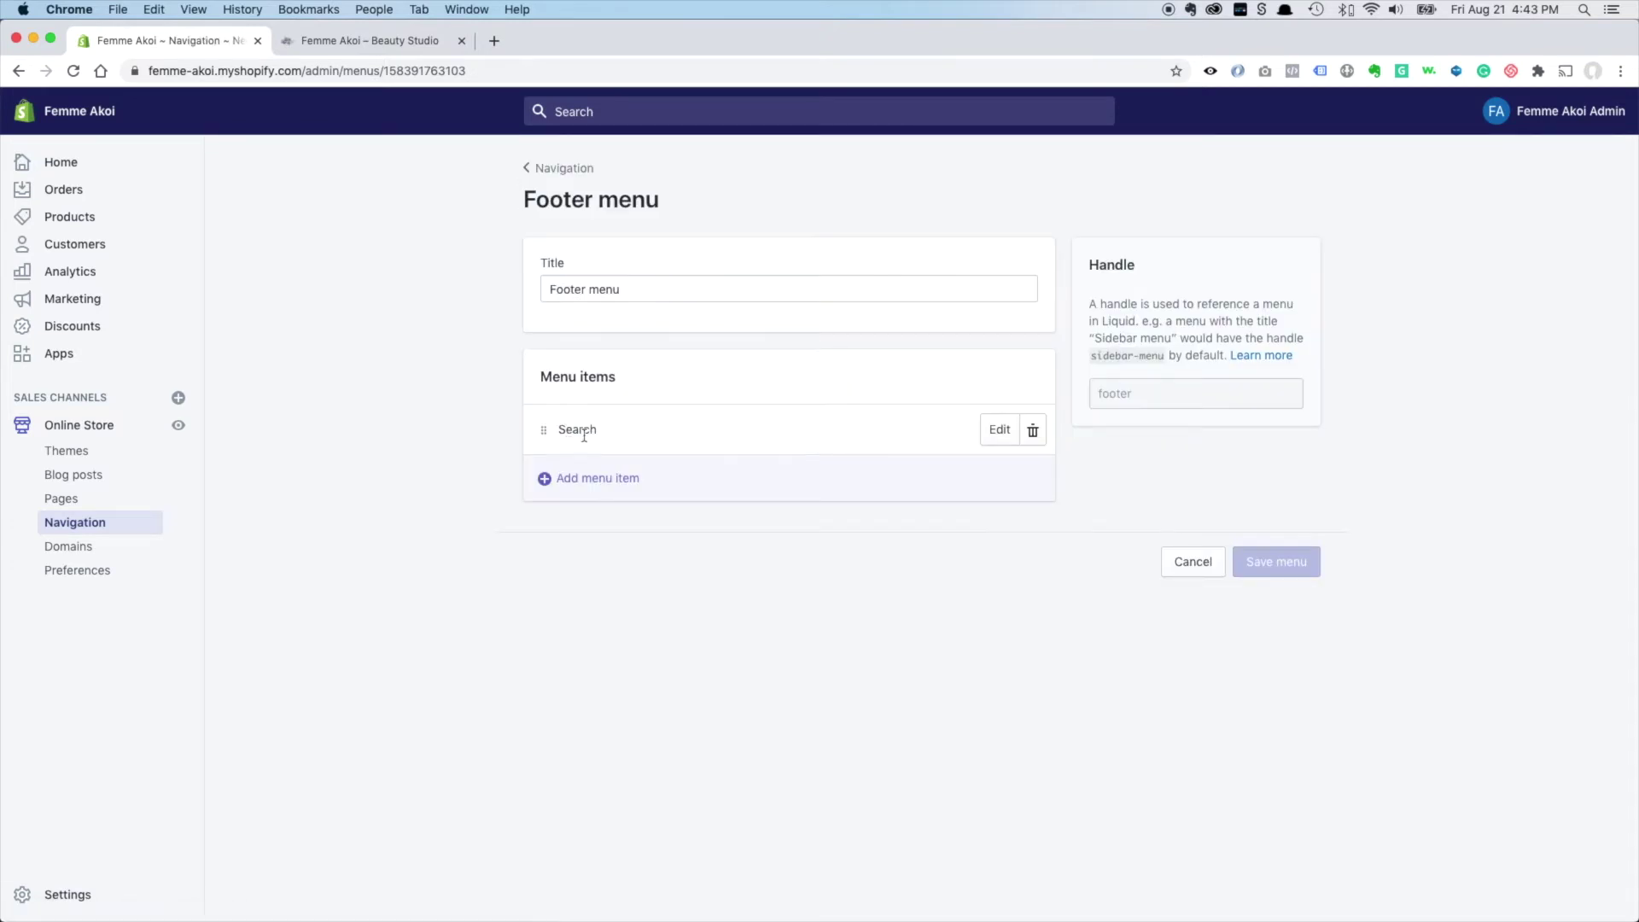
Step: Add a 'Return Policy' footer item linked to Policies > Refund Policy
left_click(574, 475)
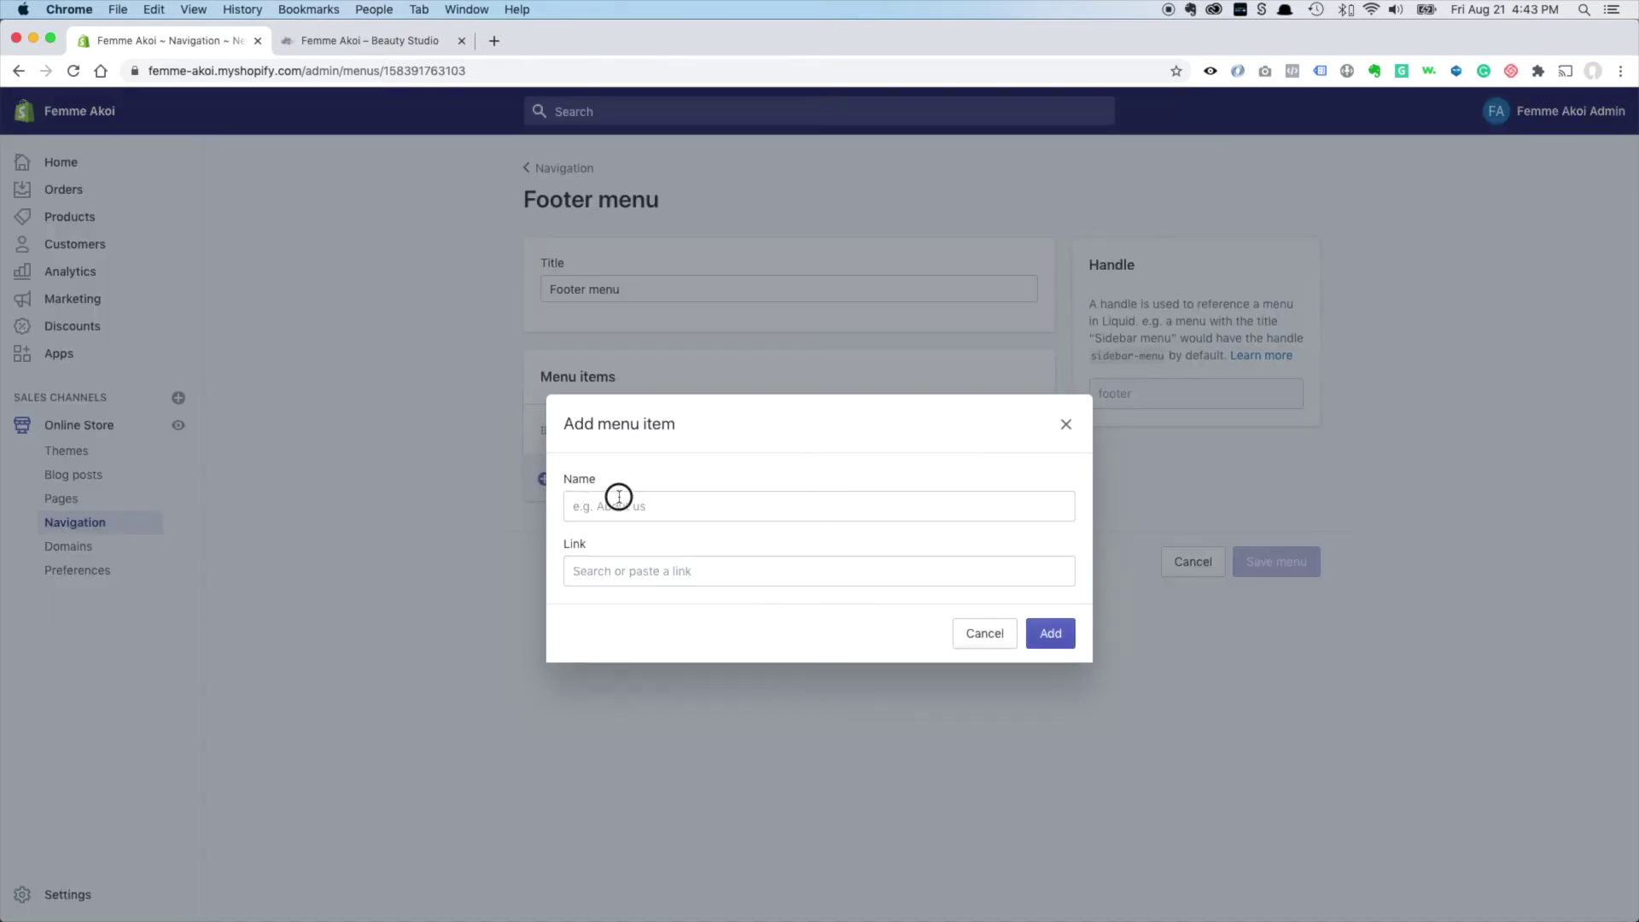
left_click(617, 503)
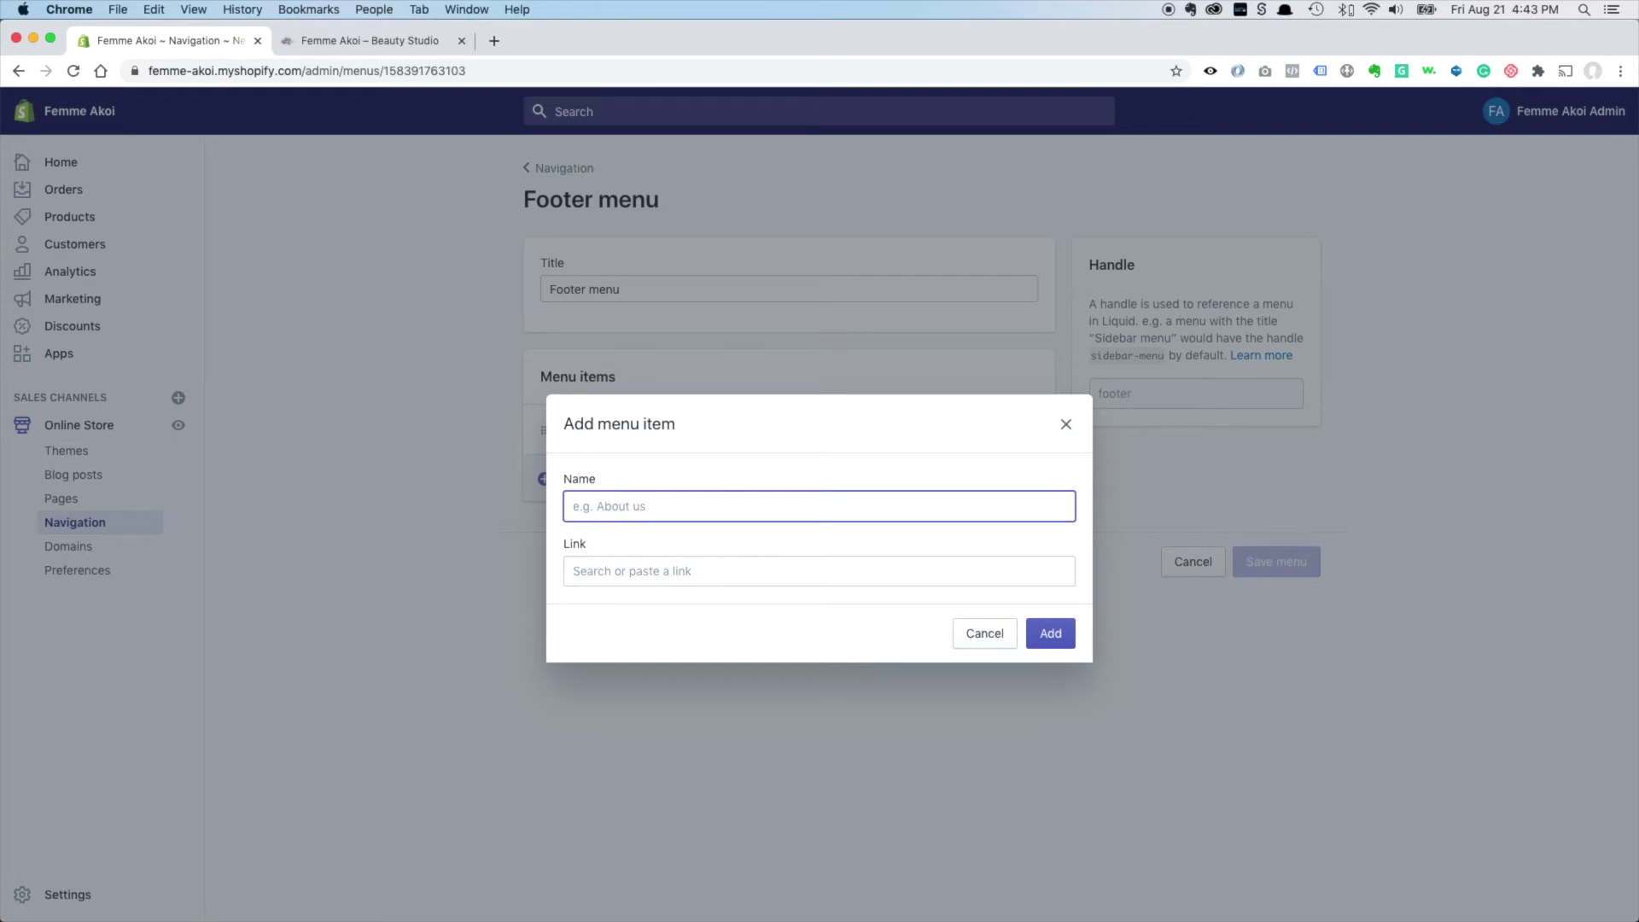
type("Return Policy")
left_click(617, 568)
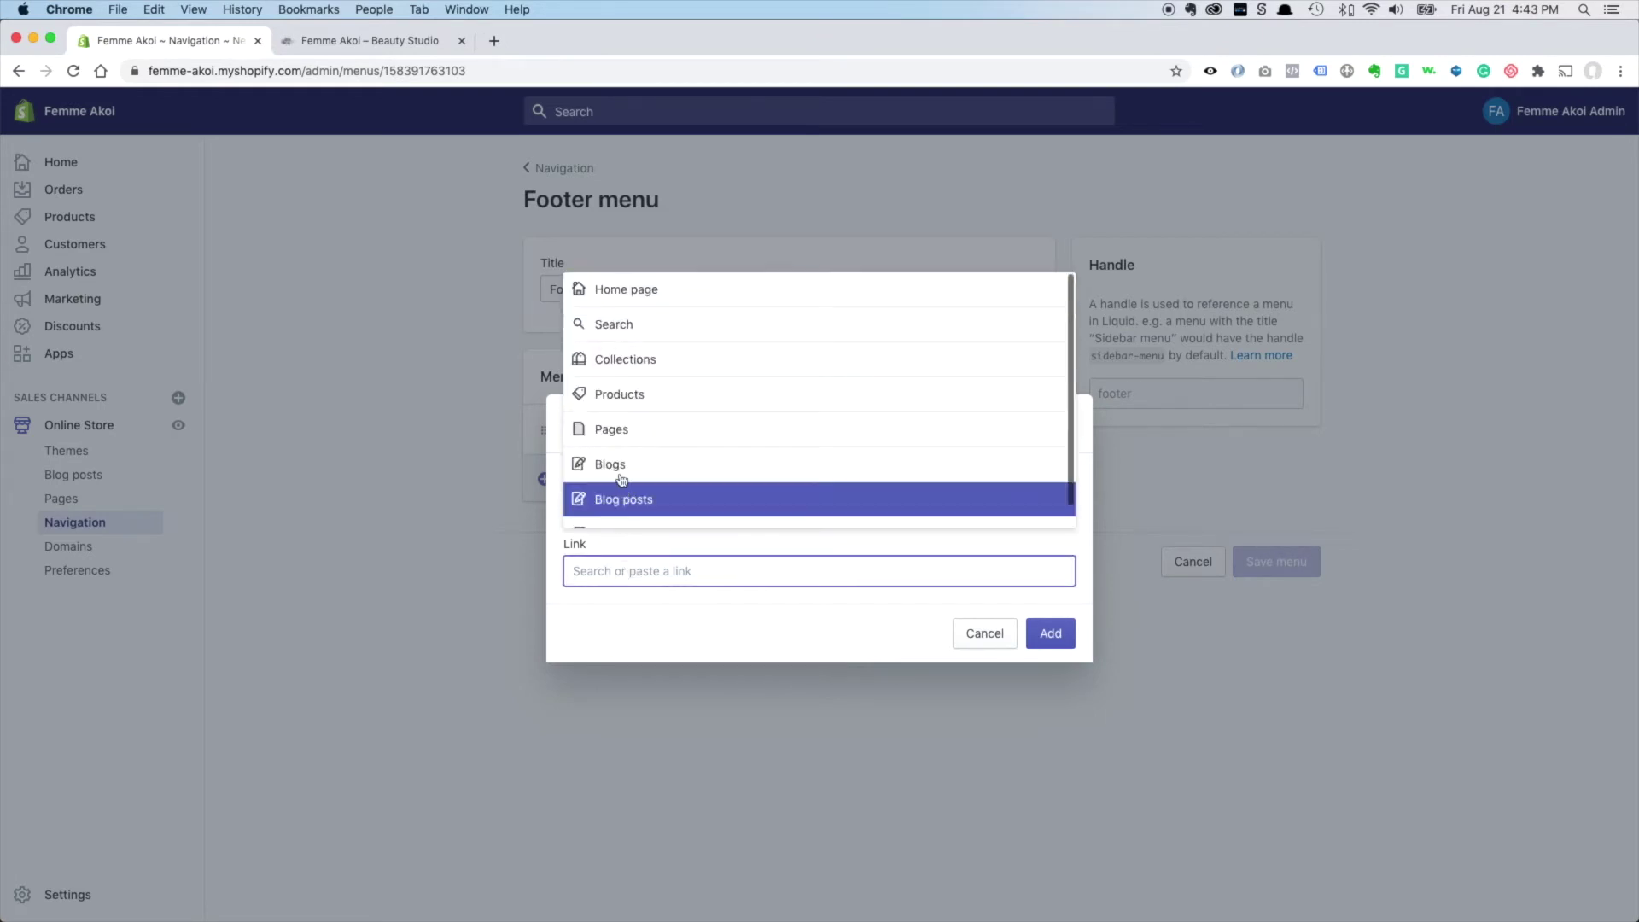
scroll(670, 441, "down", 1)
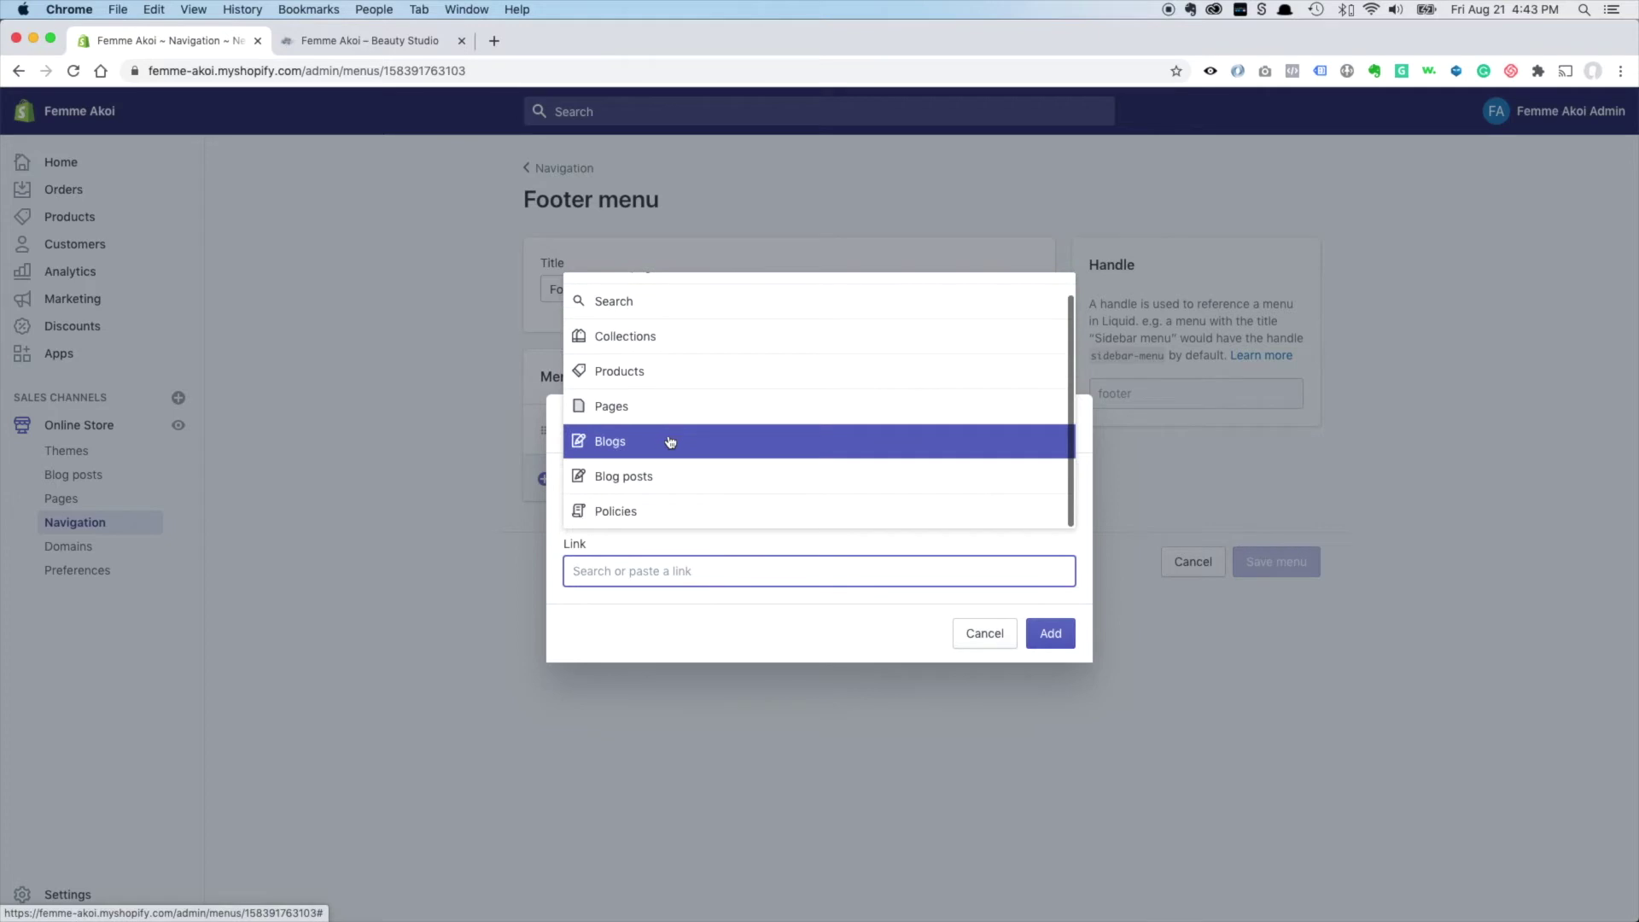
left_click(648, 512)
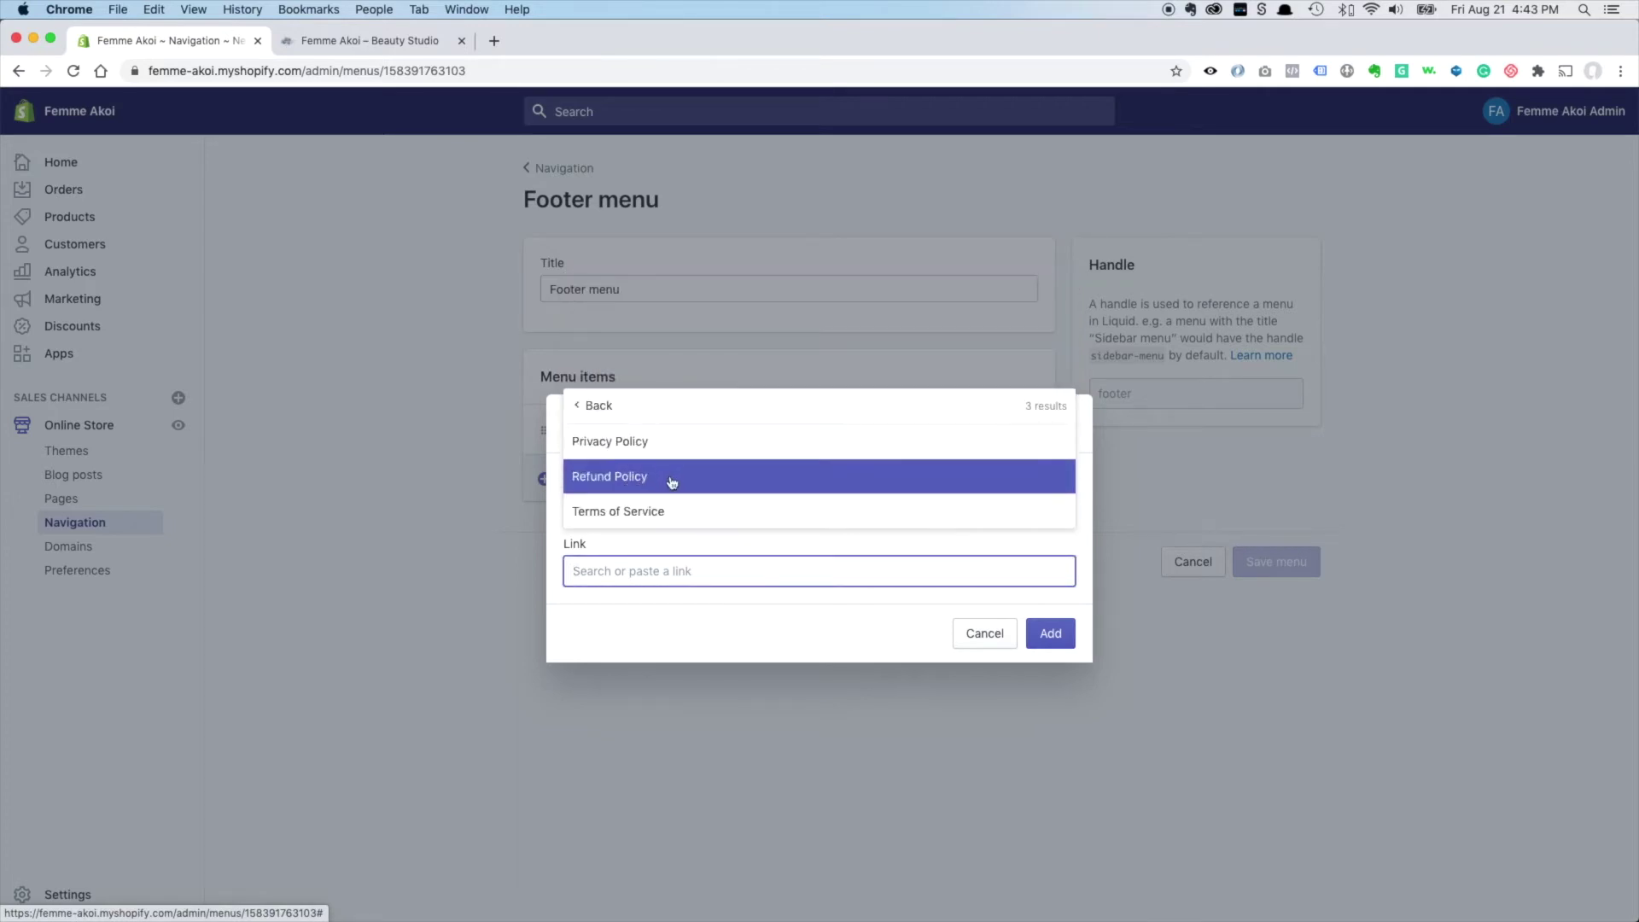
left_click(653, 482)
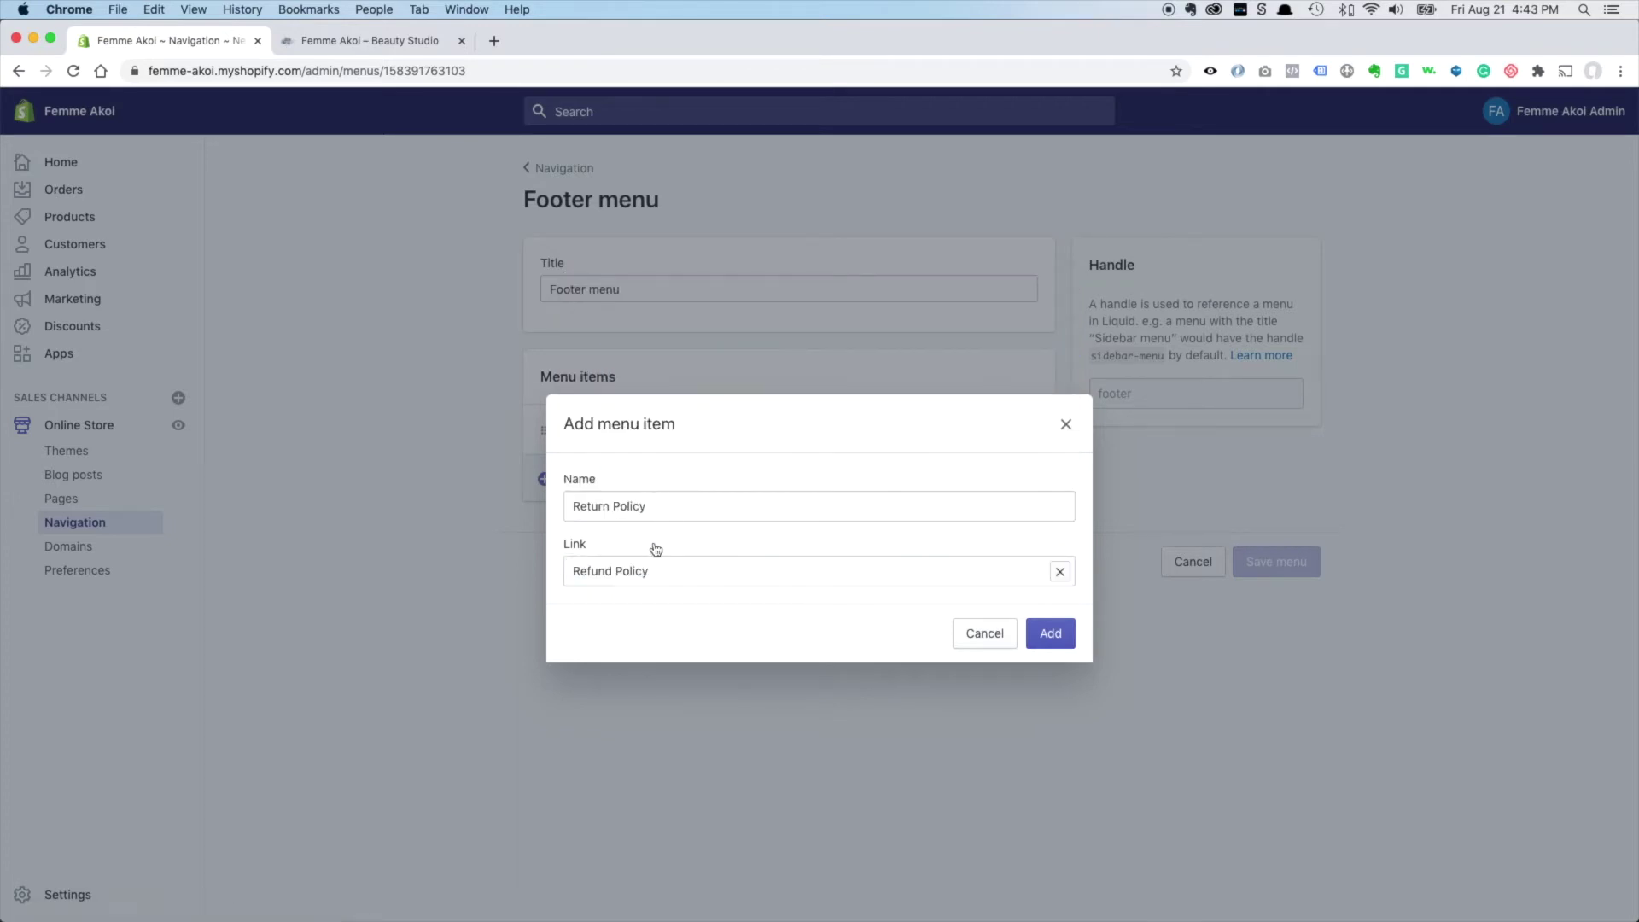
left_click(1051, 633)
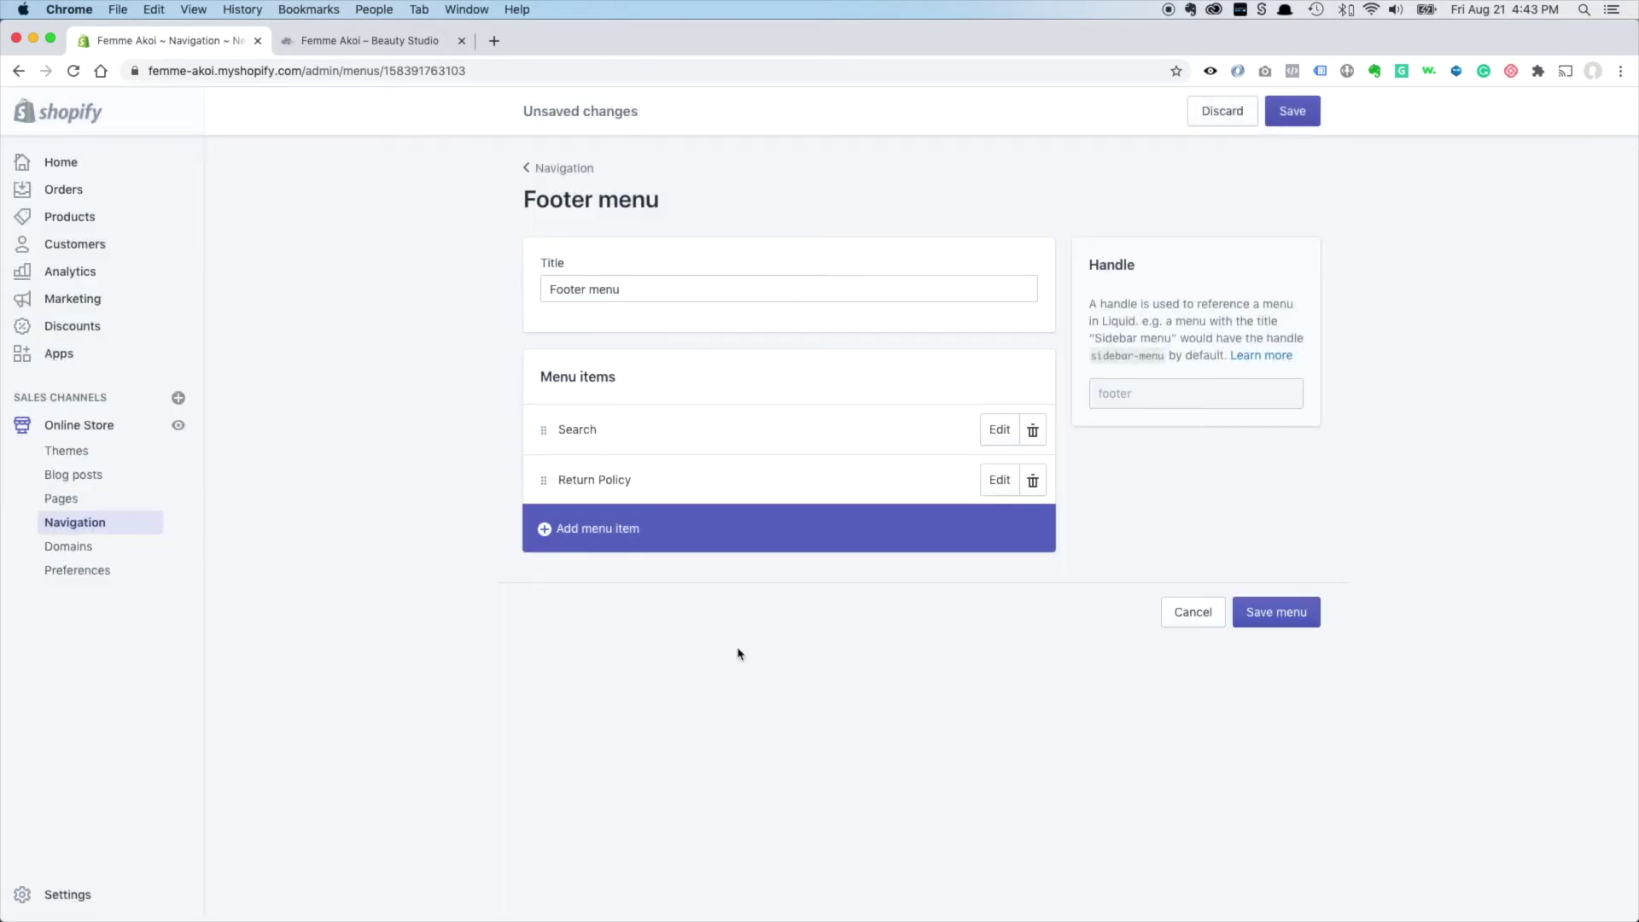
Step: Add a 'Privacy Policy' footer item linked to Policies > Privacy Policy
left_click(574, 534)
type("P")
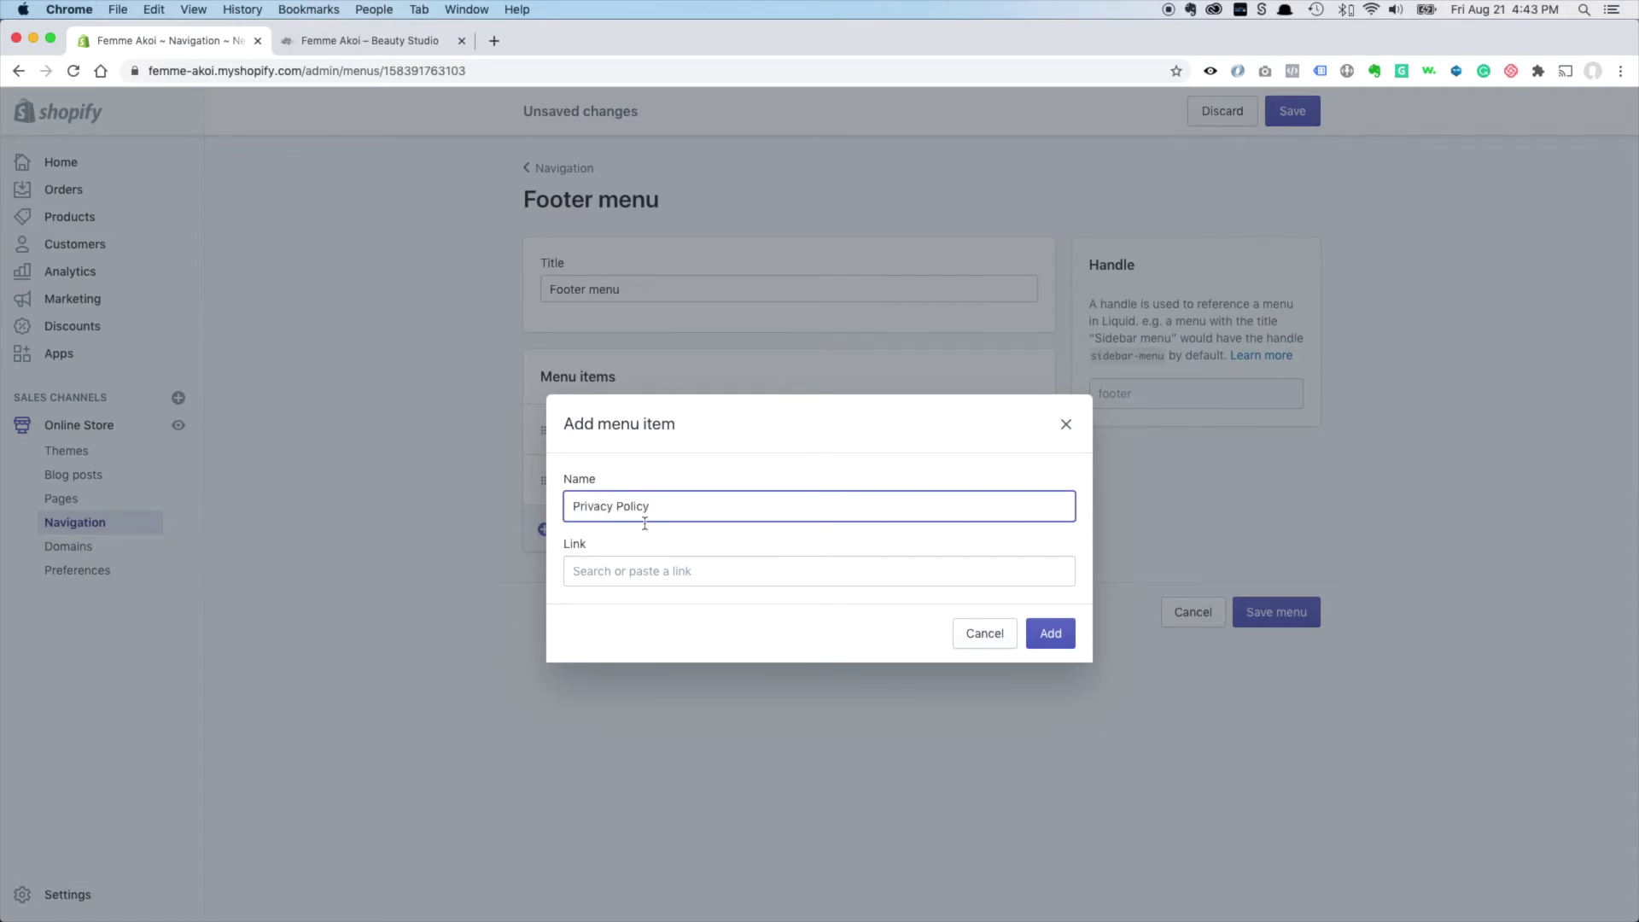
type("rivacy Policy")
left_click(640, 566)
scroll(670, 478, "down", 1)
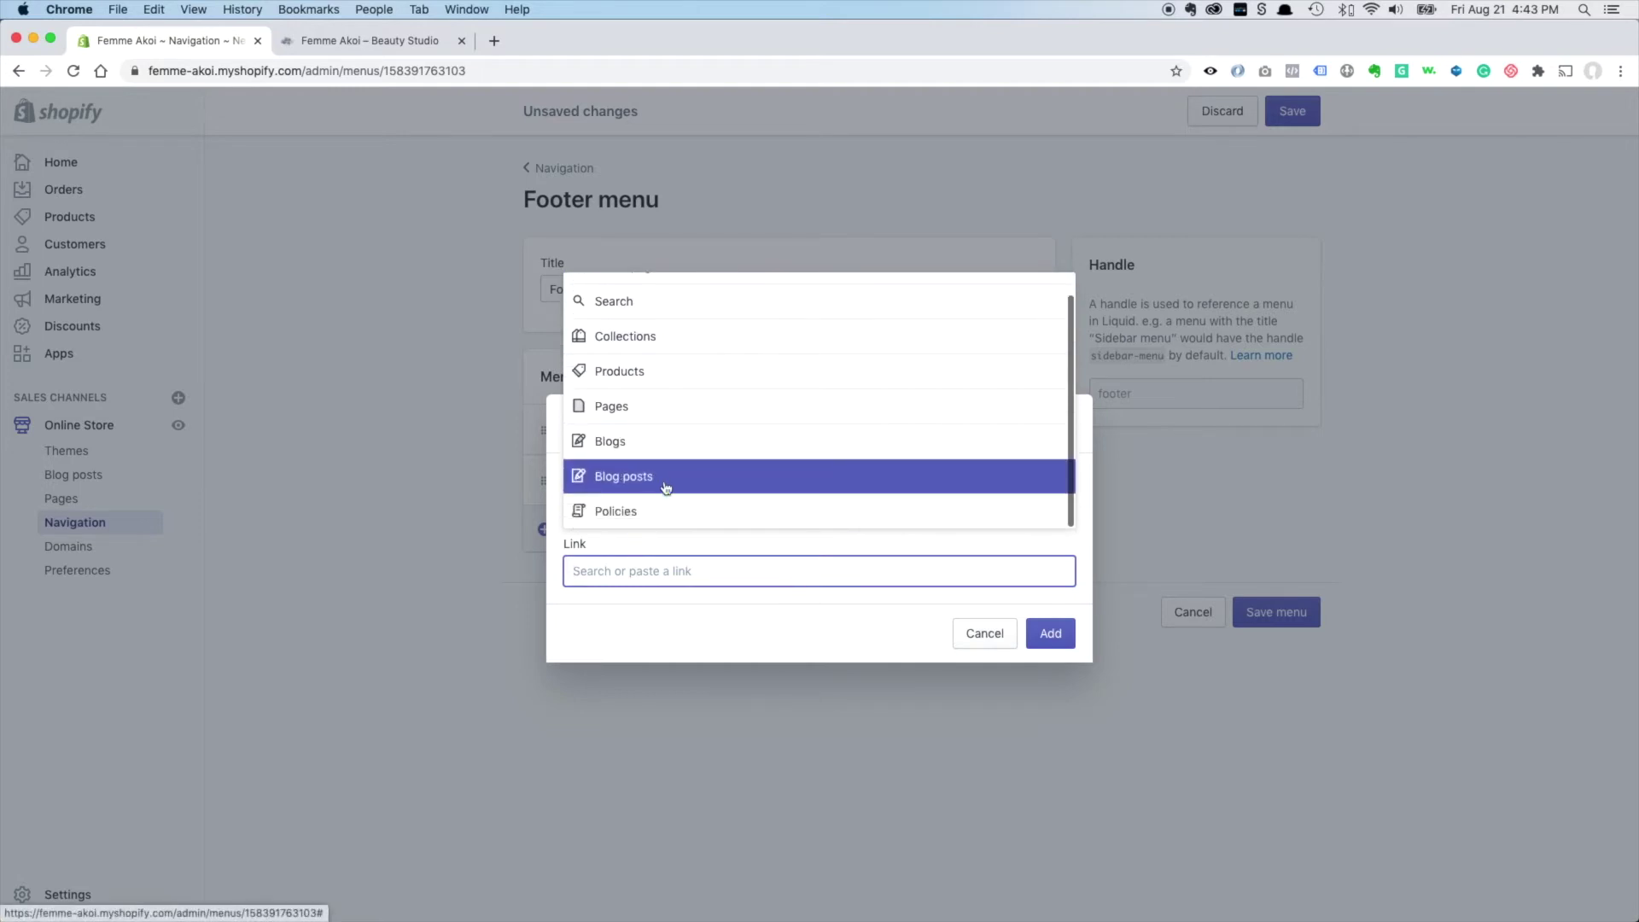
left_click(623, 512)
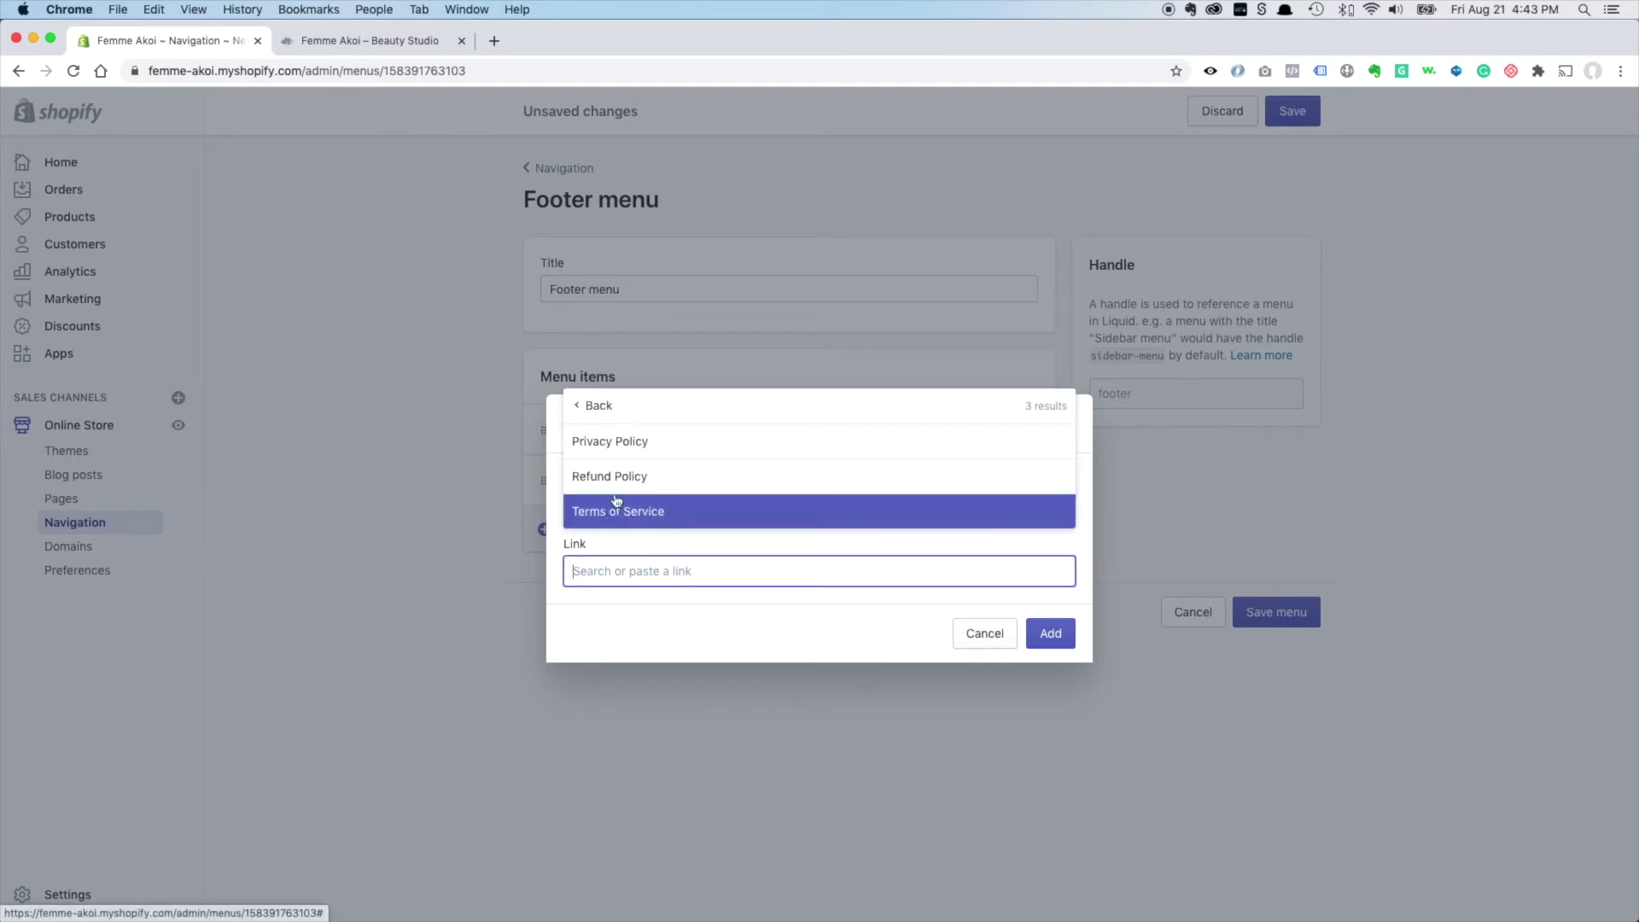
left_click(611, 438)
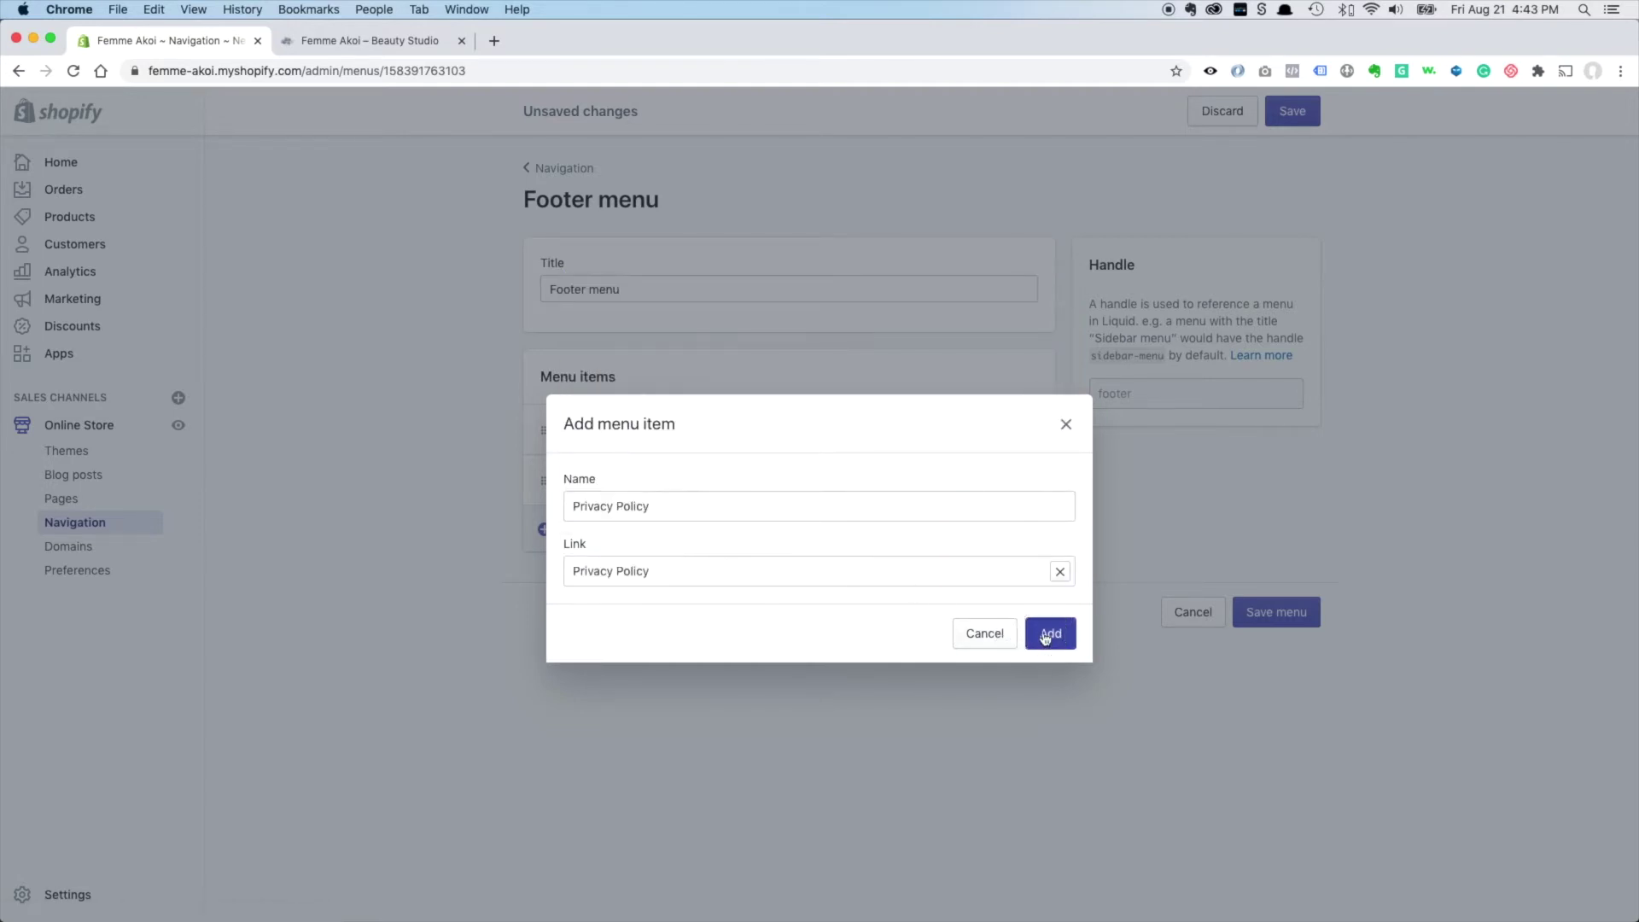
left_click(1045, 636)
Step: Add a 'Terms Of Service' item linked to that policy page and save the footer menu
left_click(590, 580)
left_click(625, 505)
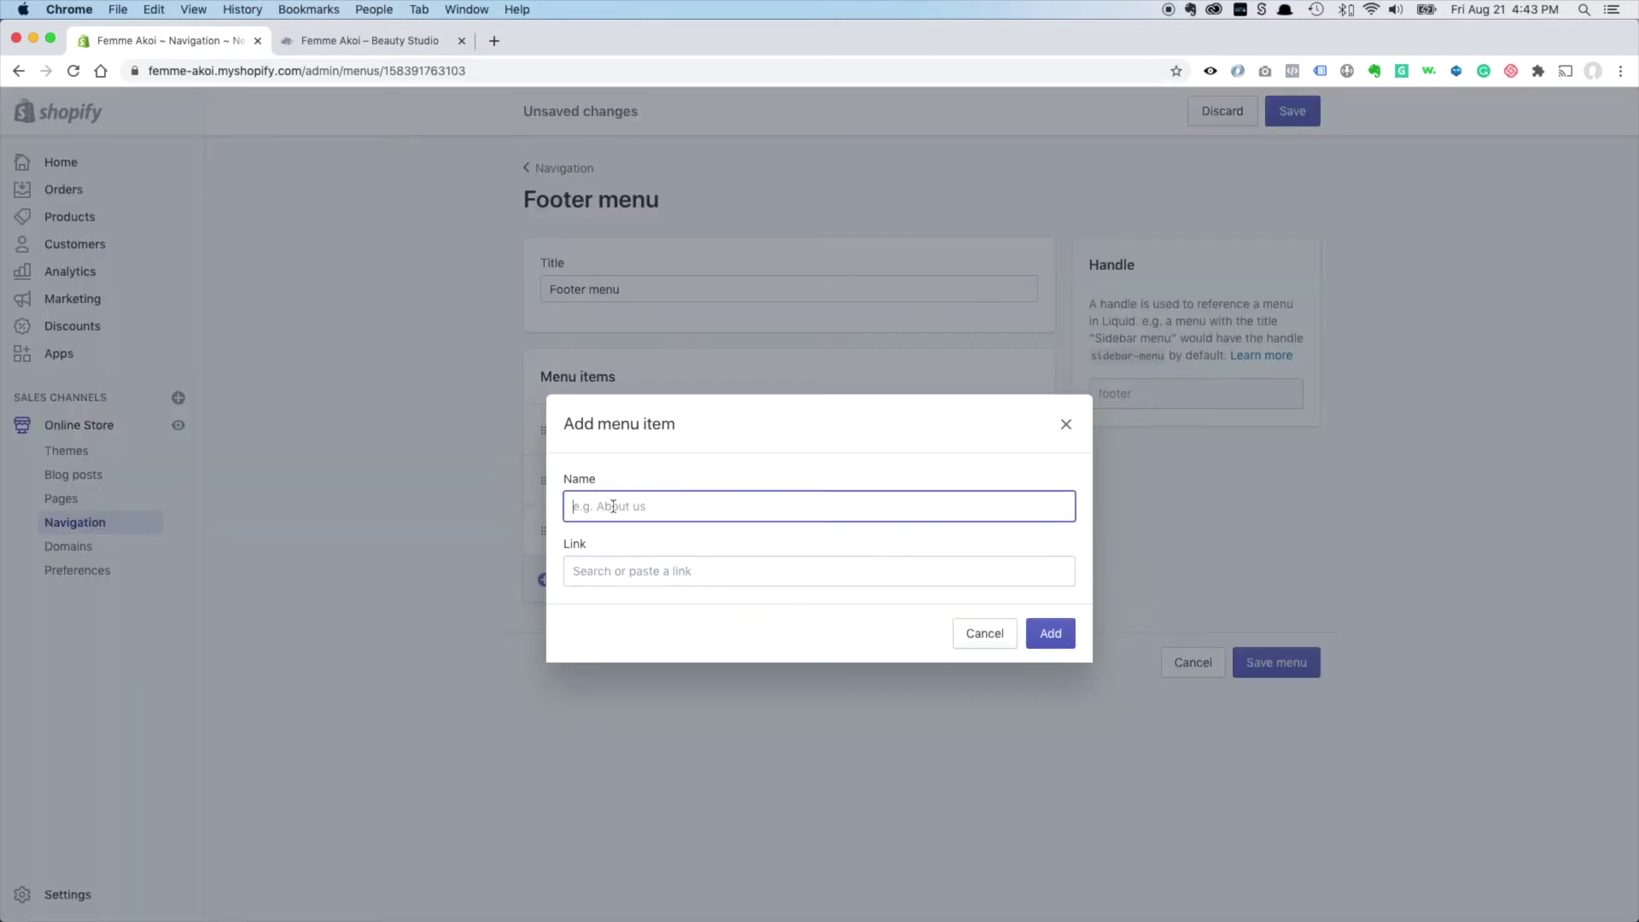
type("Terms Of Service")
left_click(611, 563)
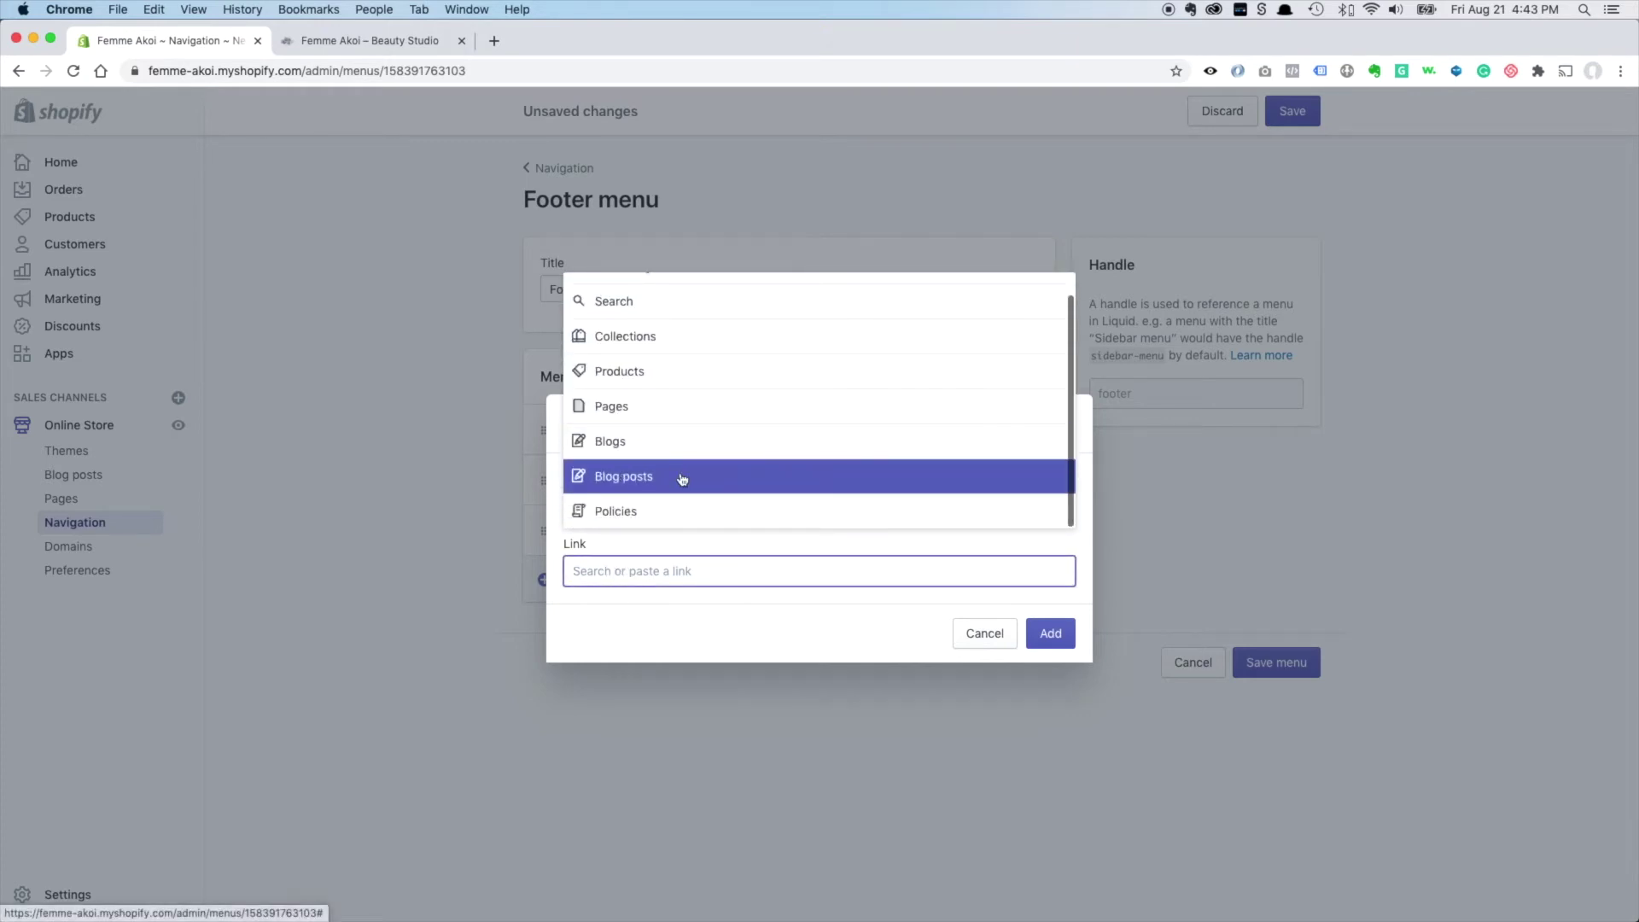
left_click(632, 510)
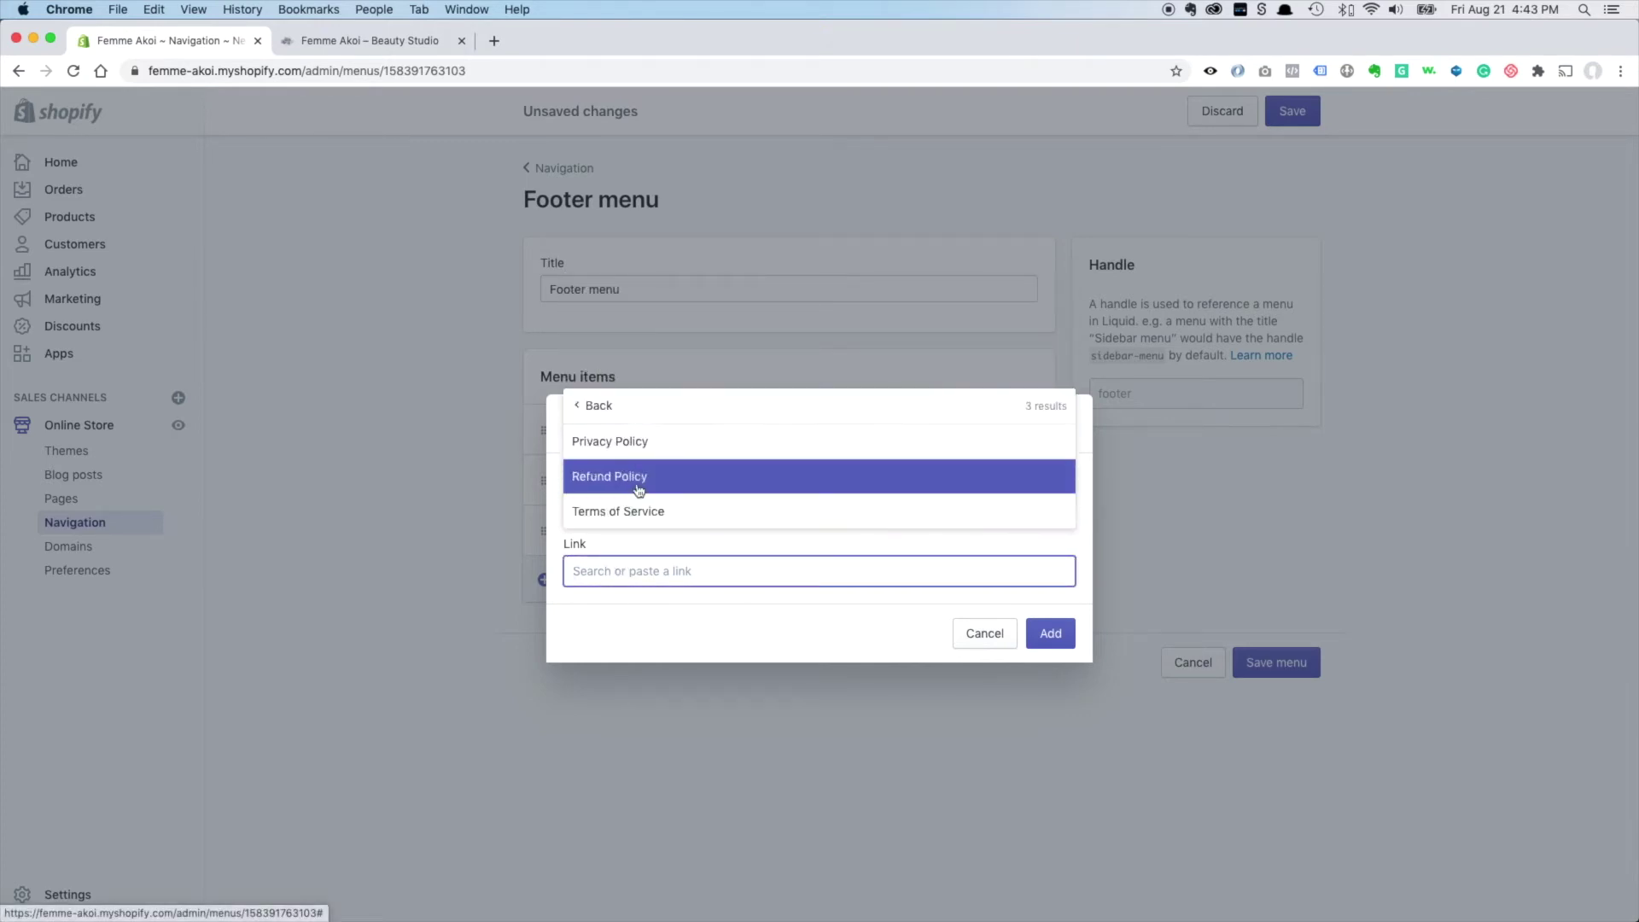
left_click(631, 512)
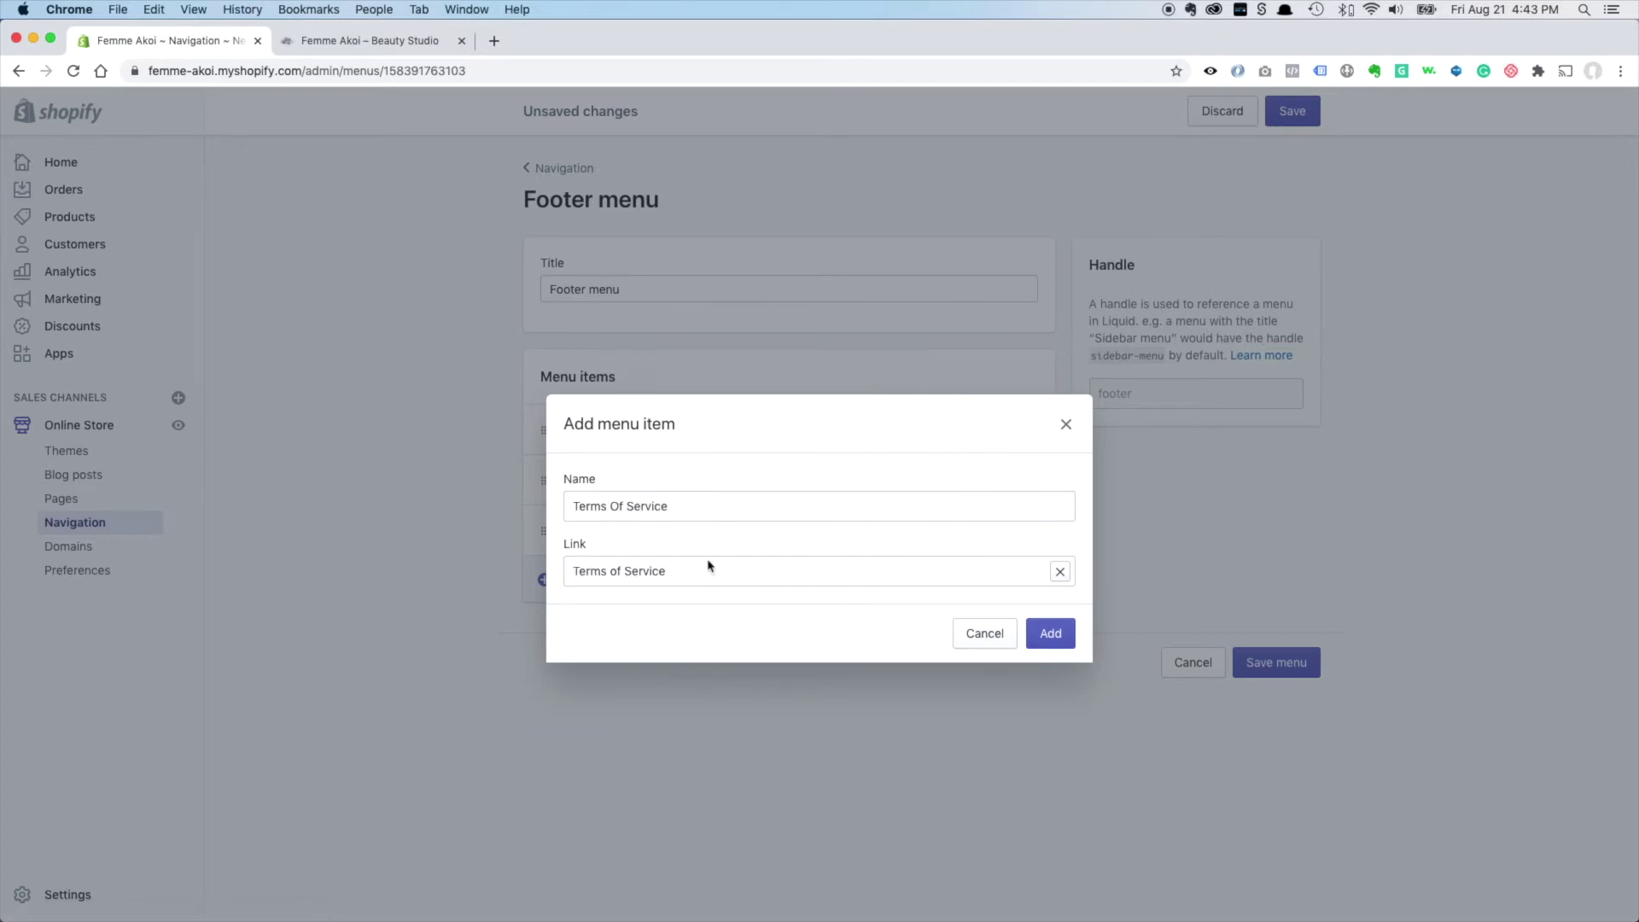
left_click(1045, 637)
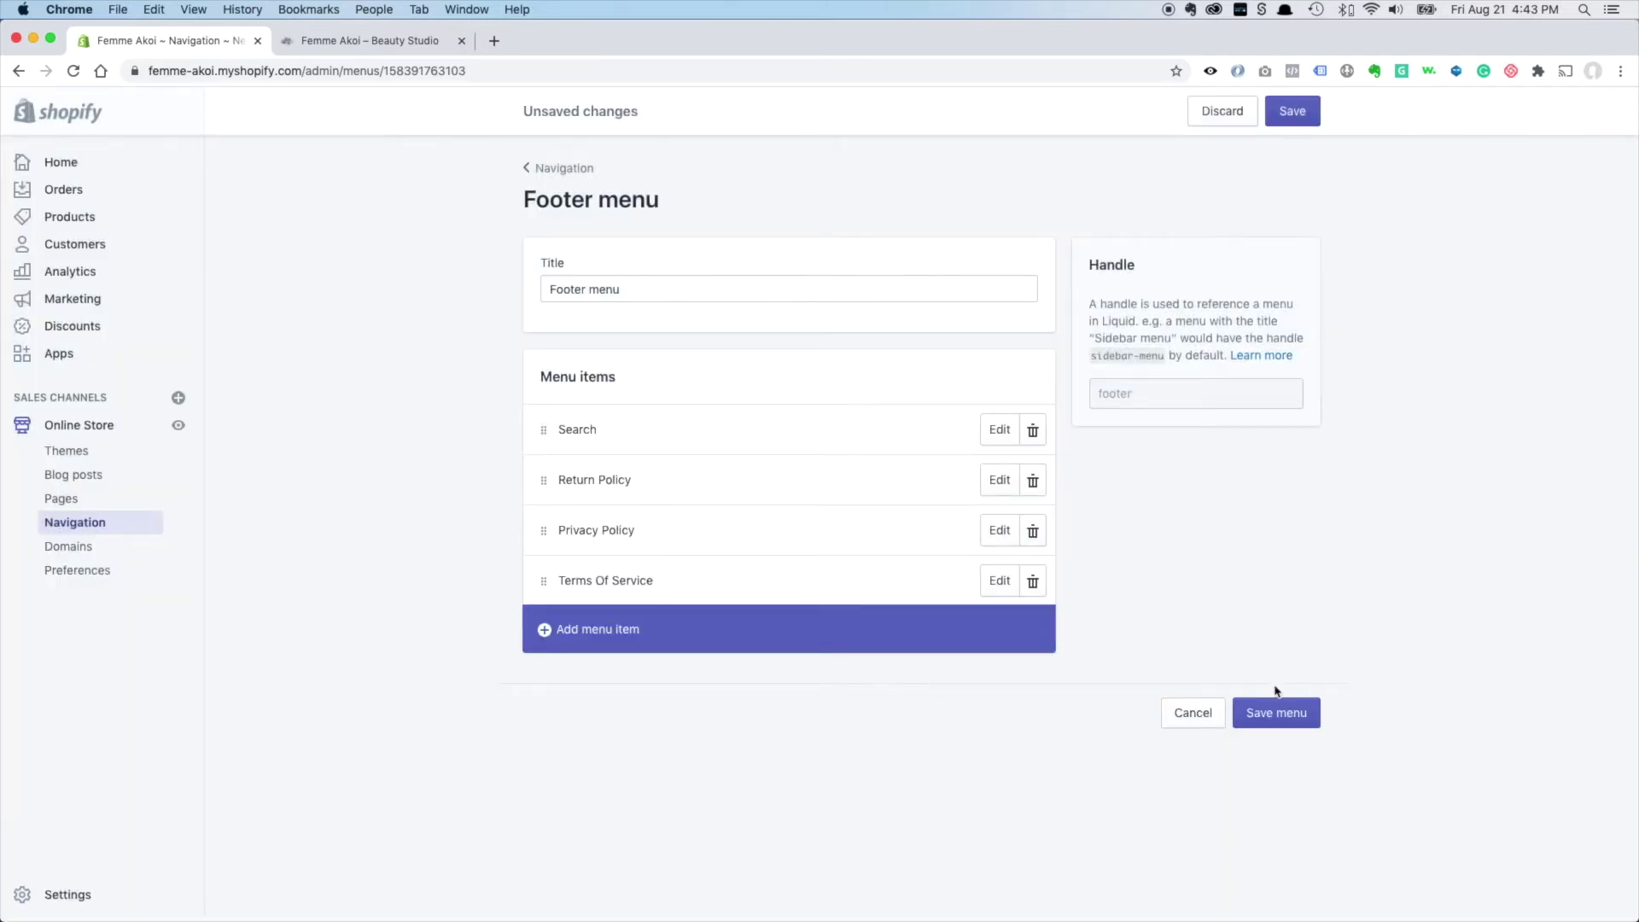
left_click(1268, 721)
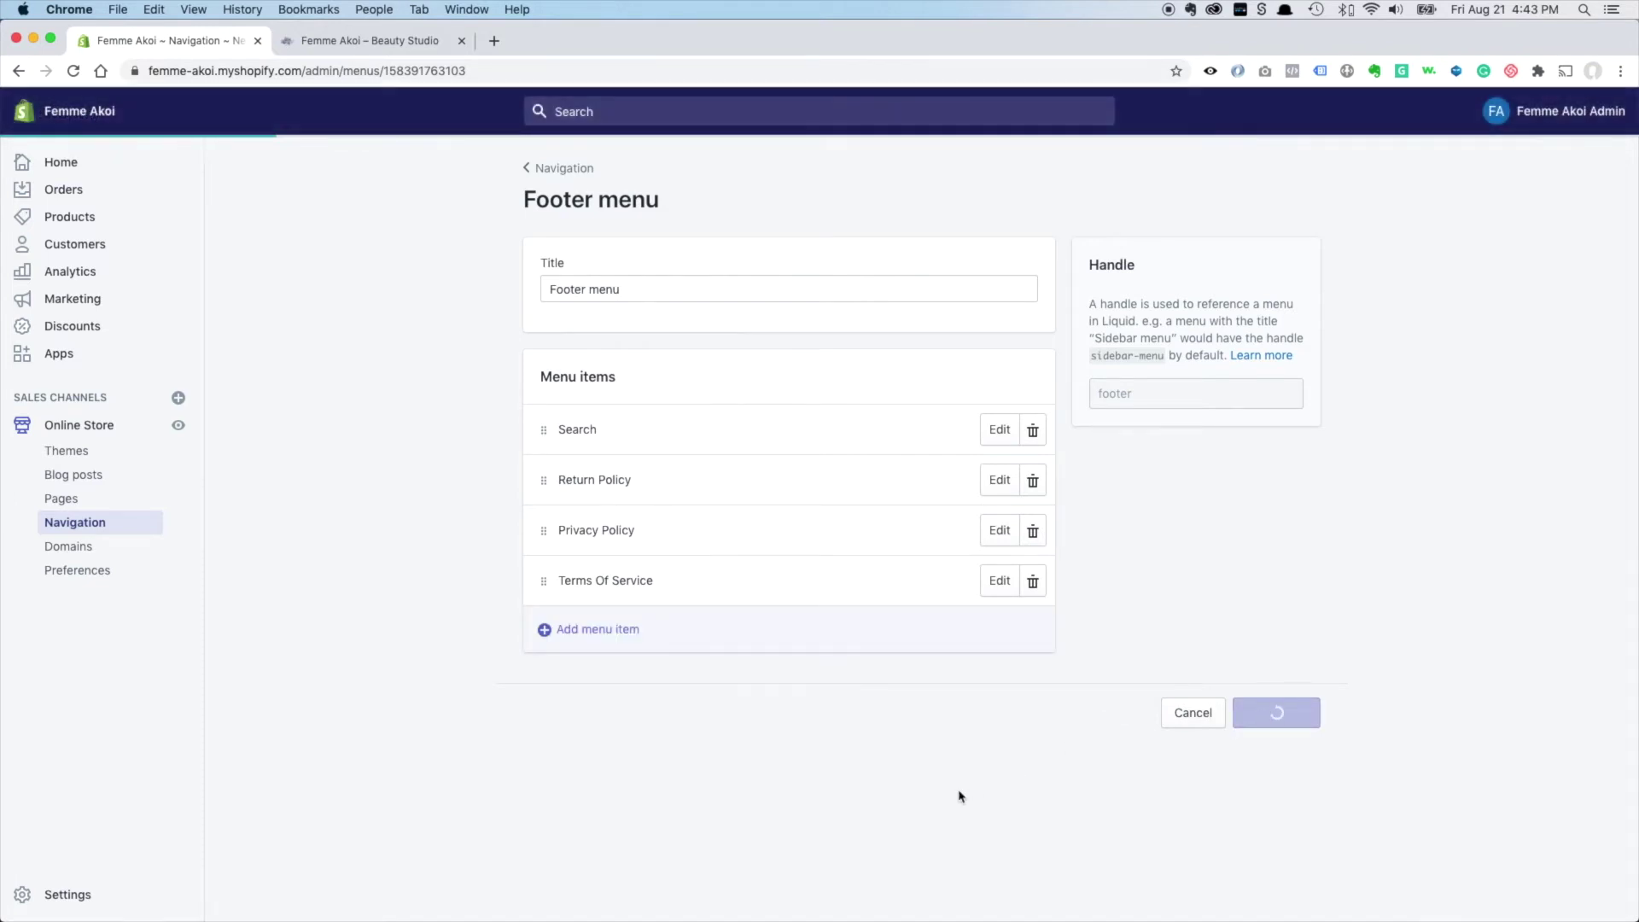
left_click(333, 43)
left_click(1016, 165)
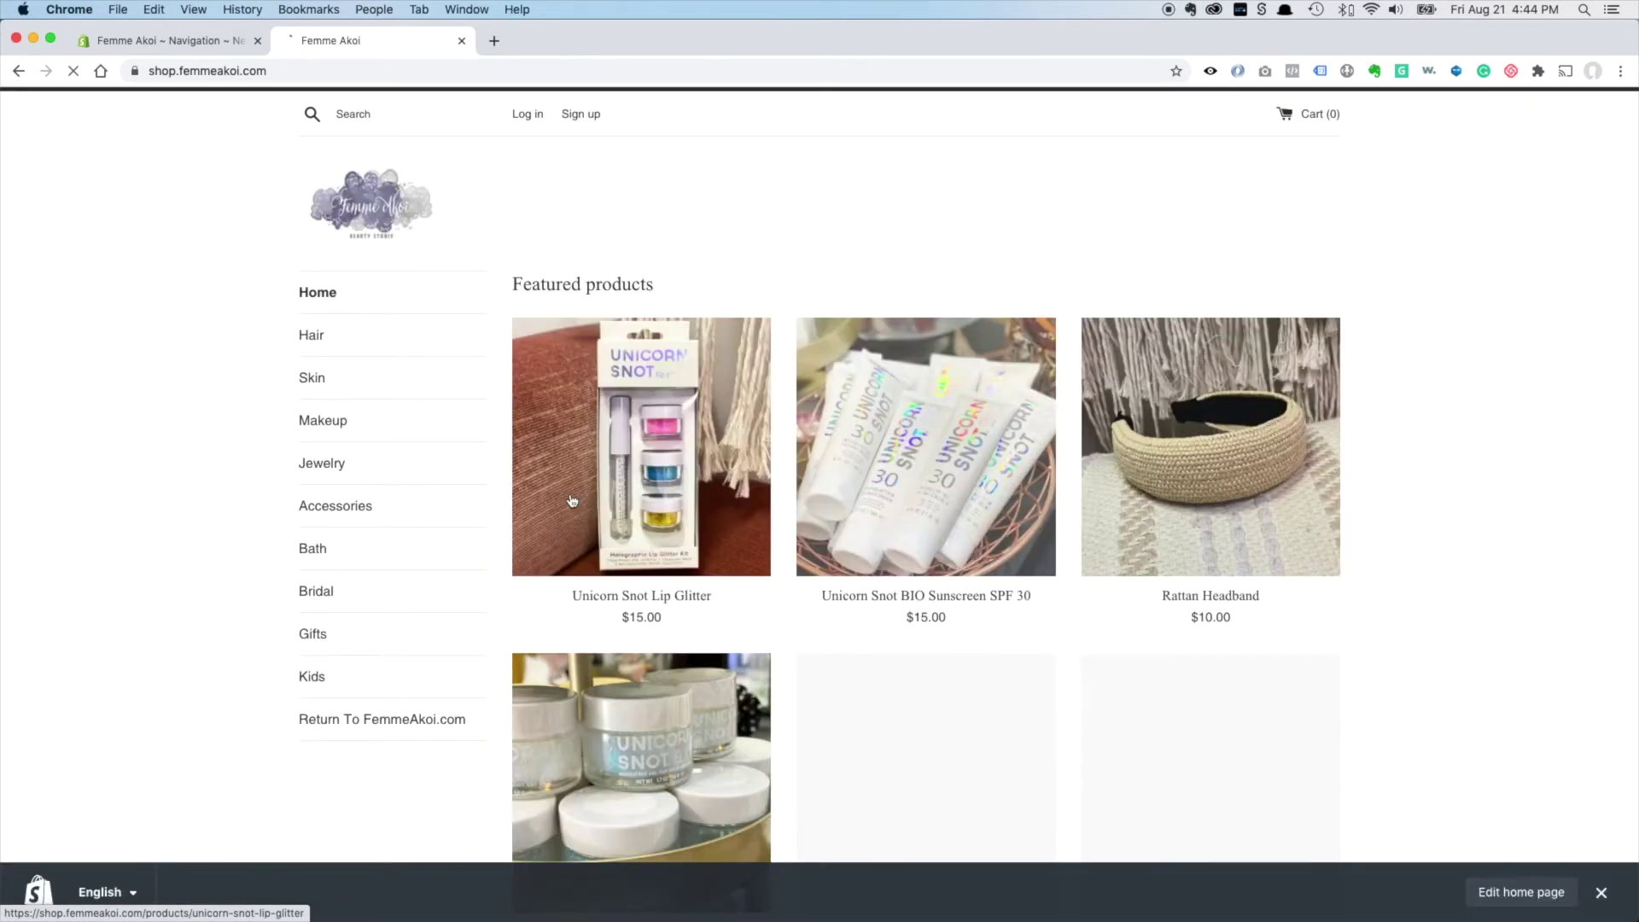
scroll(501, 496, "down", 15)
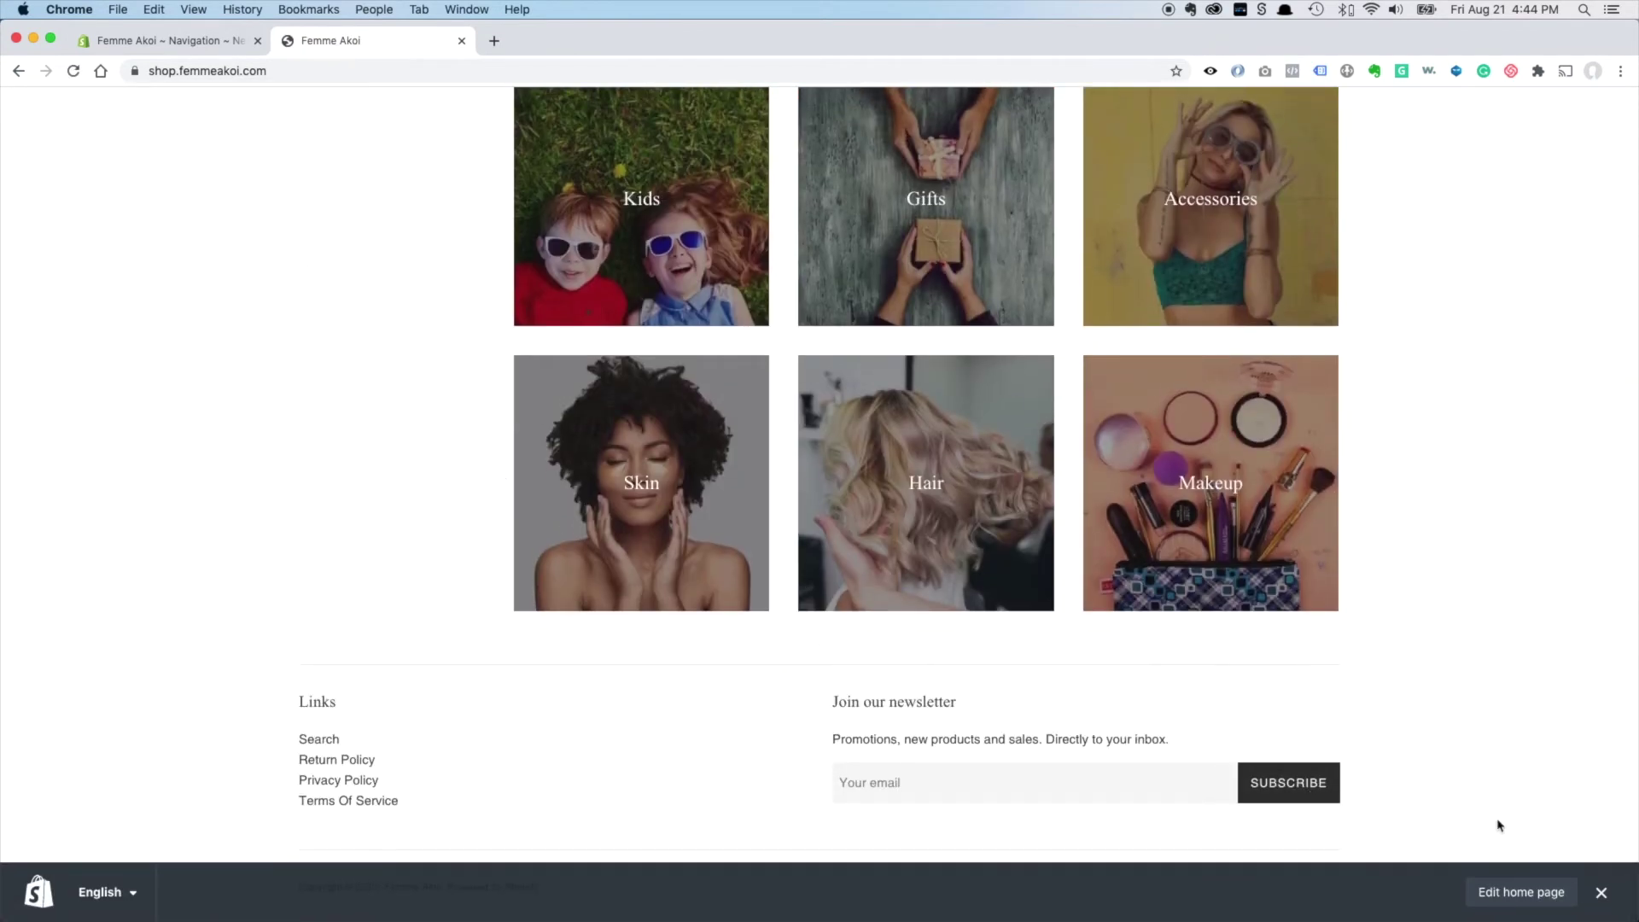
left_click(1601, 890)
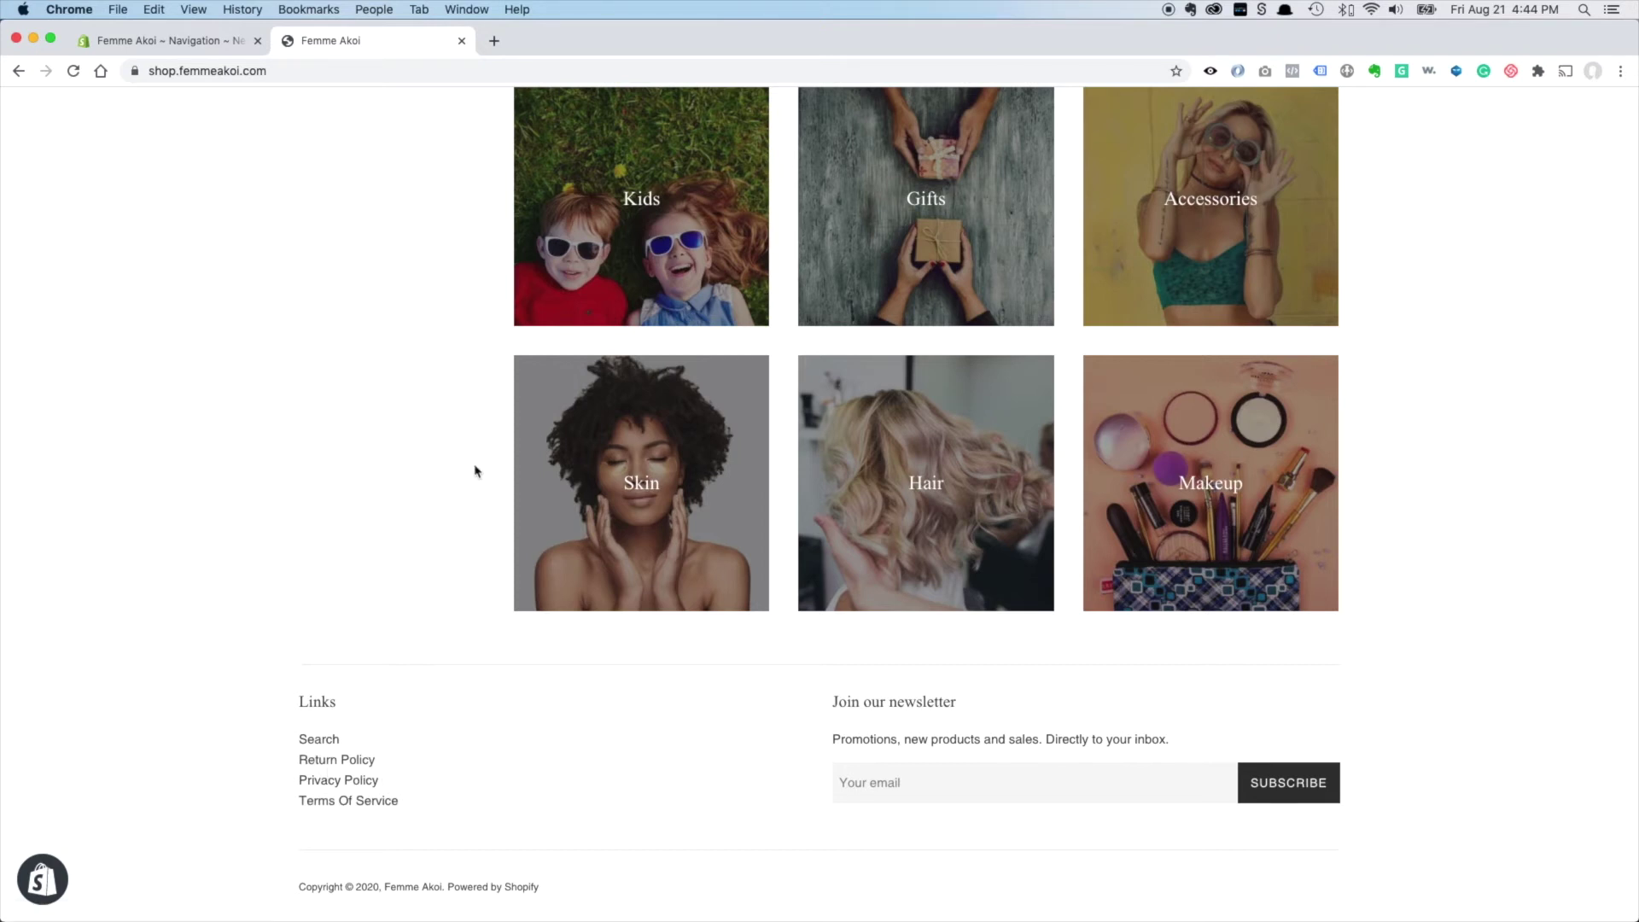
scroll(475, 469, "up", 1)
scroll(476, 469, "down", 1)
left_click(186, 47)
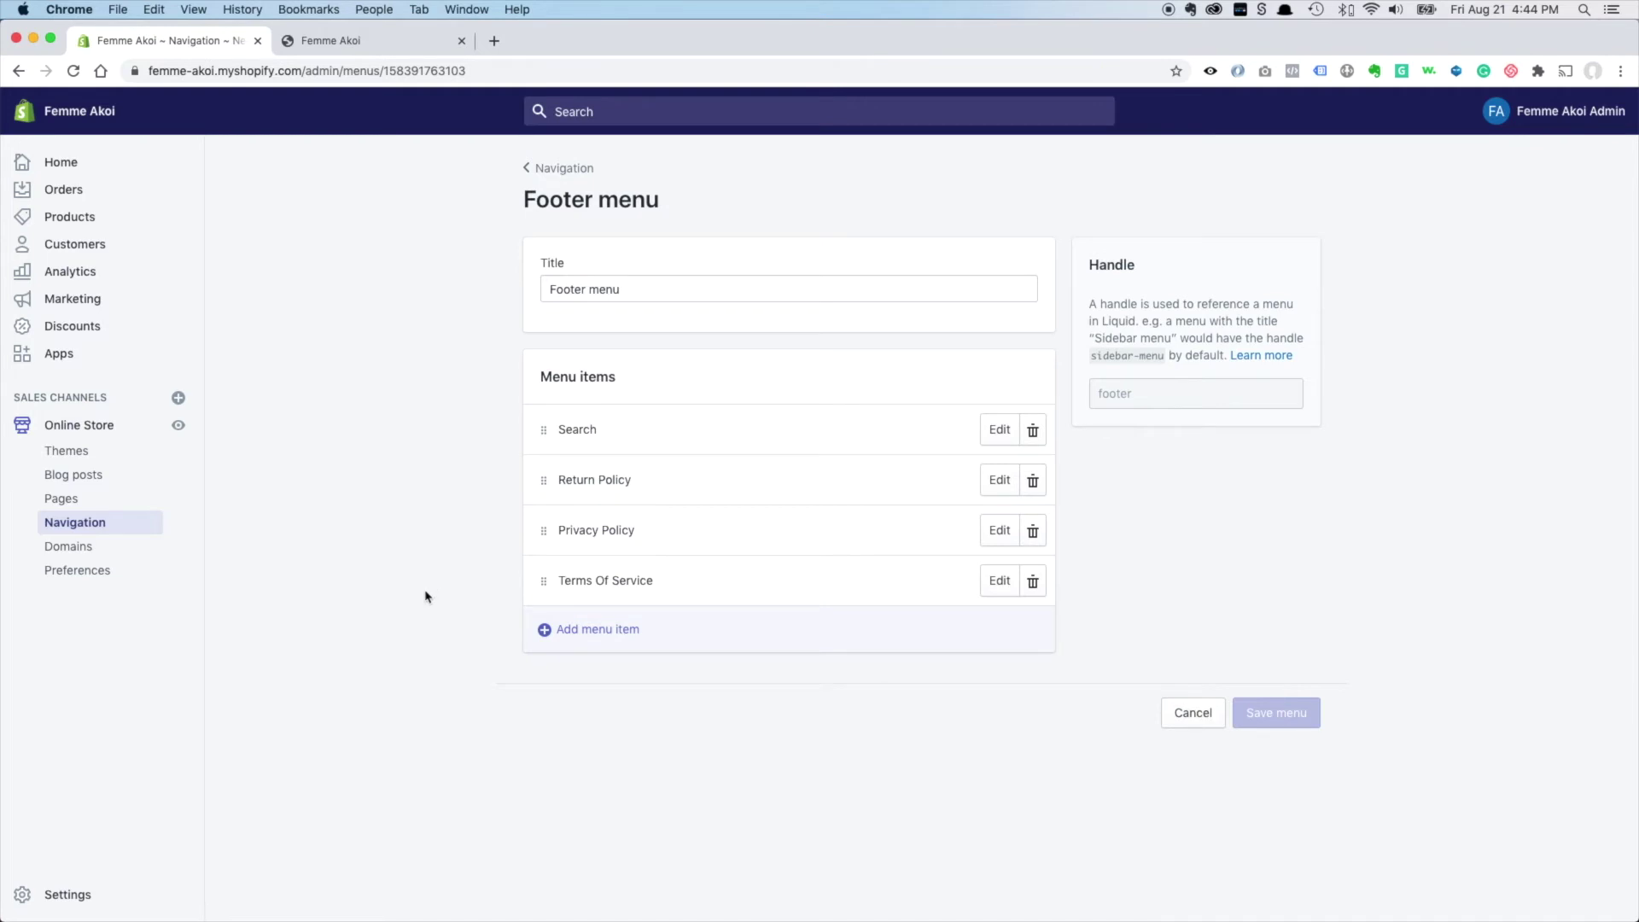
Step: Open the live Simple theme in the editor and go to Theme settings > Favicon
left_click(133, 430)
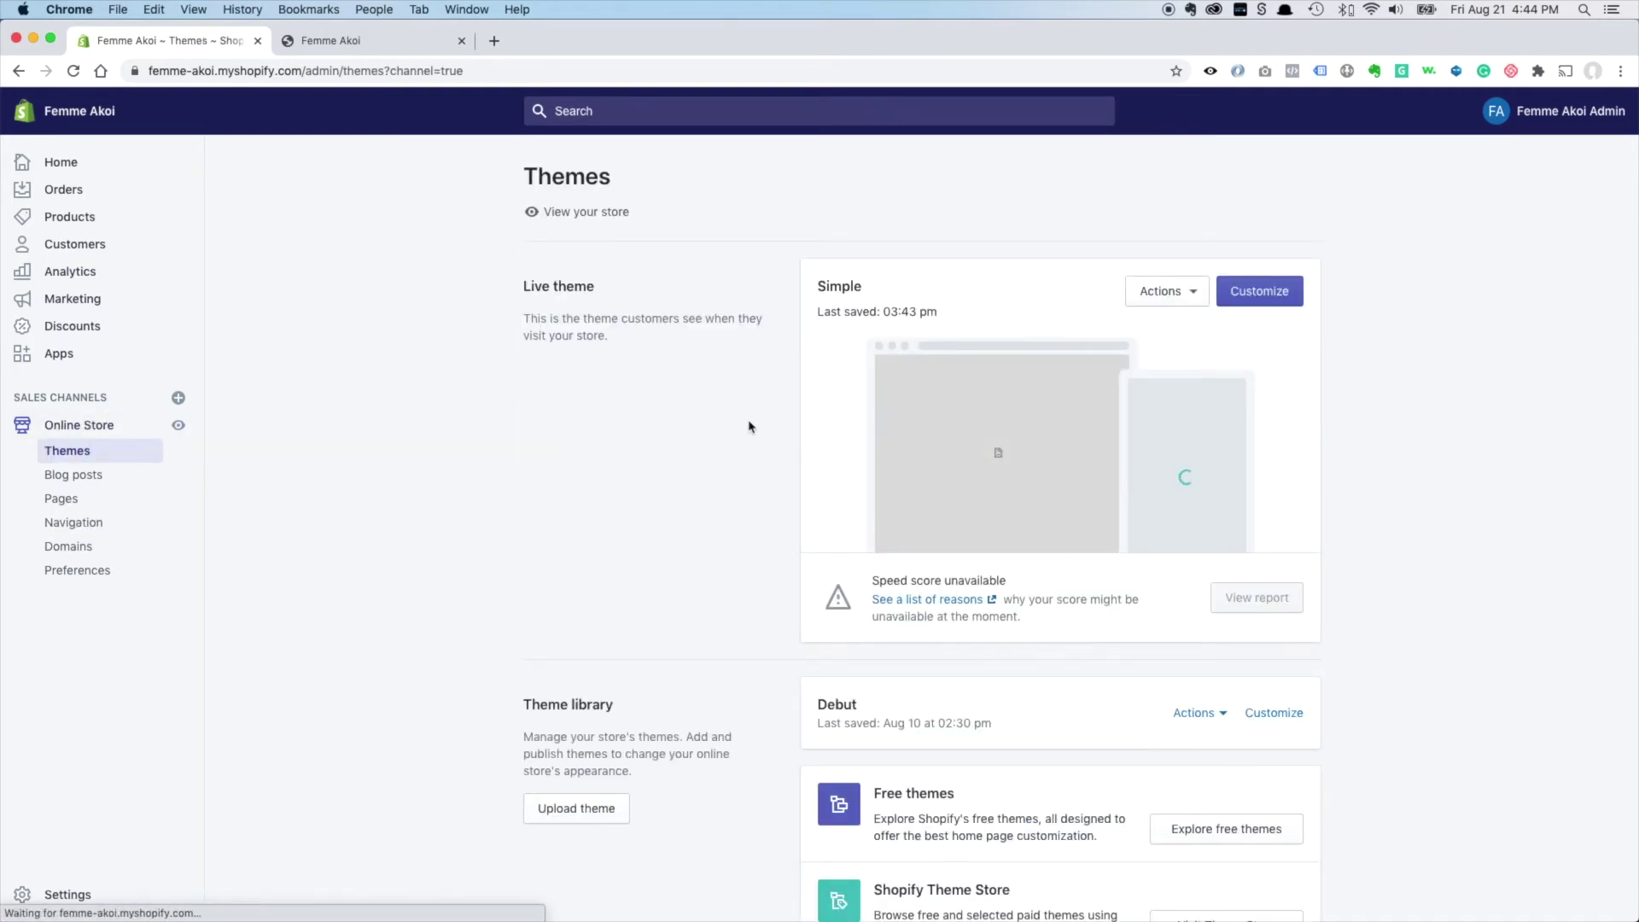
left_click(1257, 295)
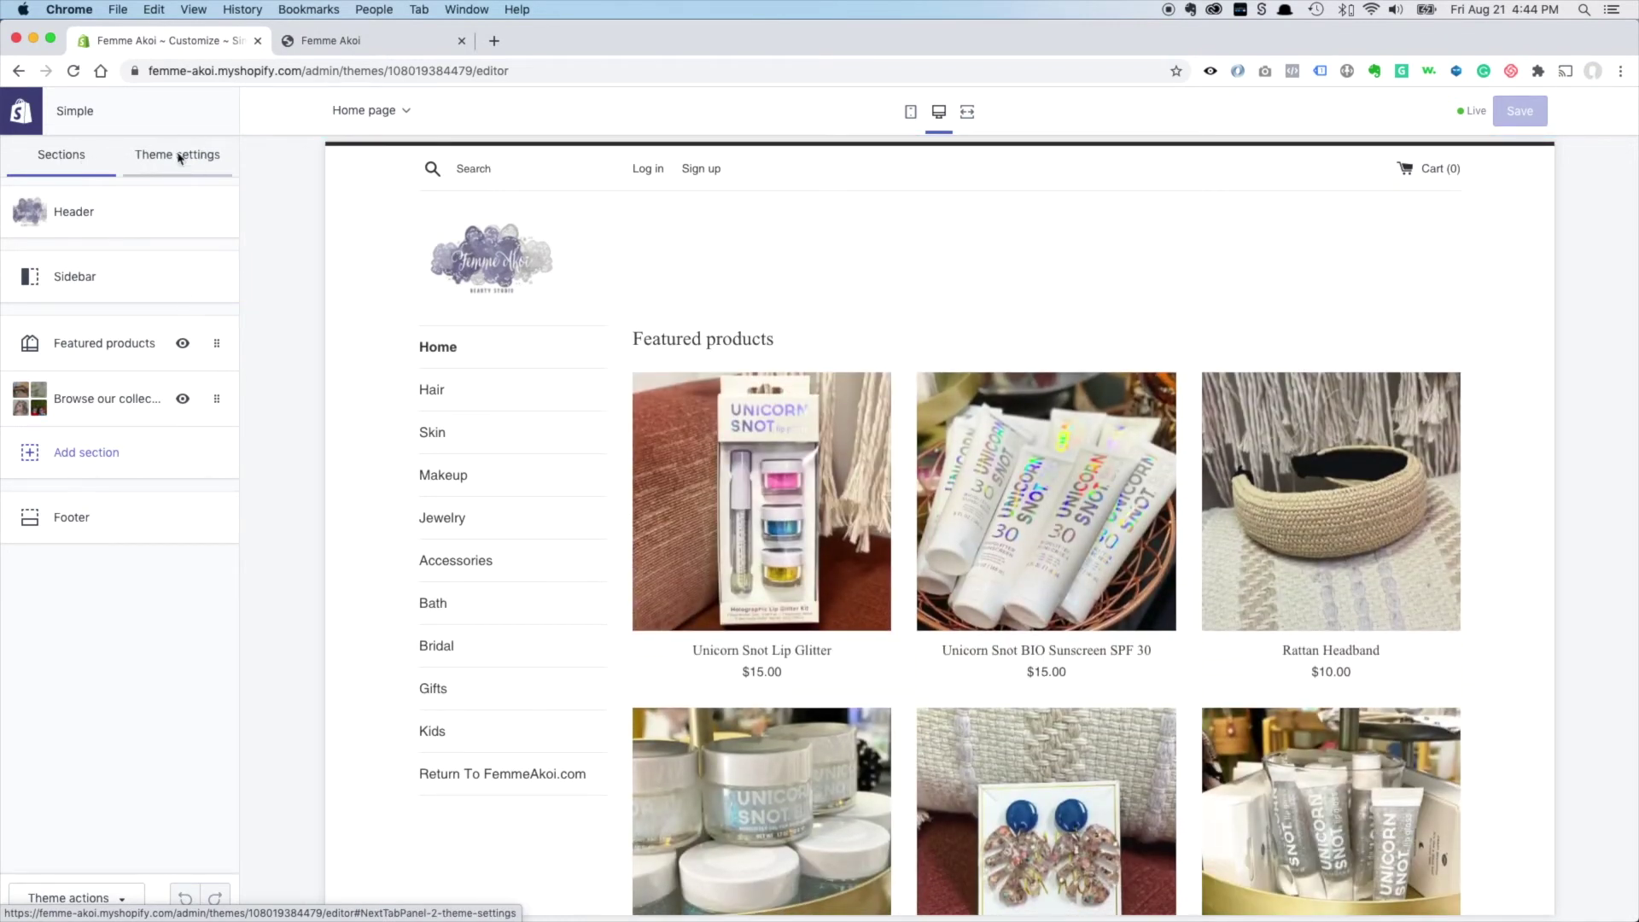
left_click(175, 156)
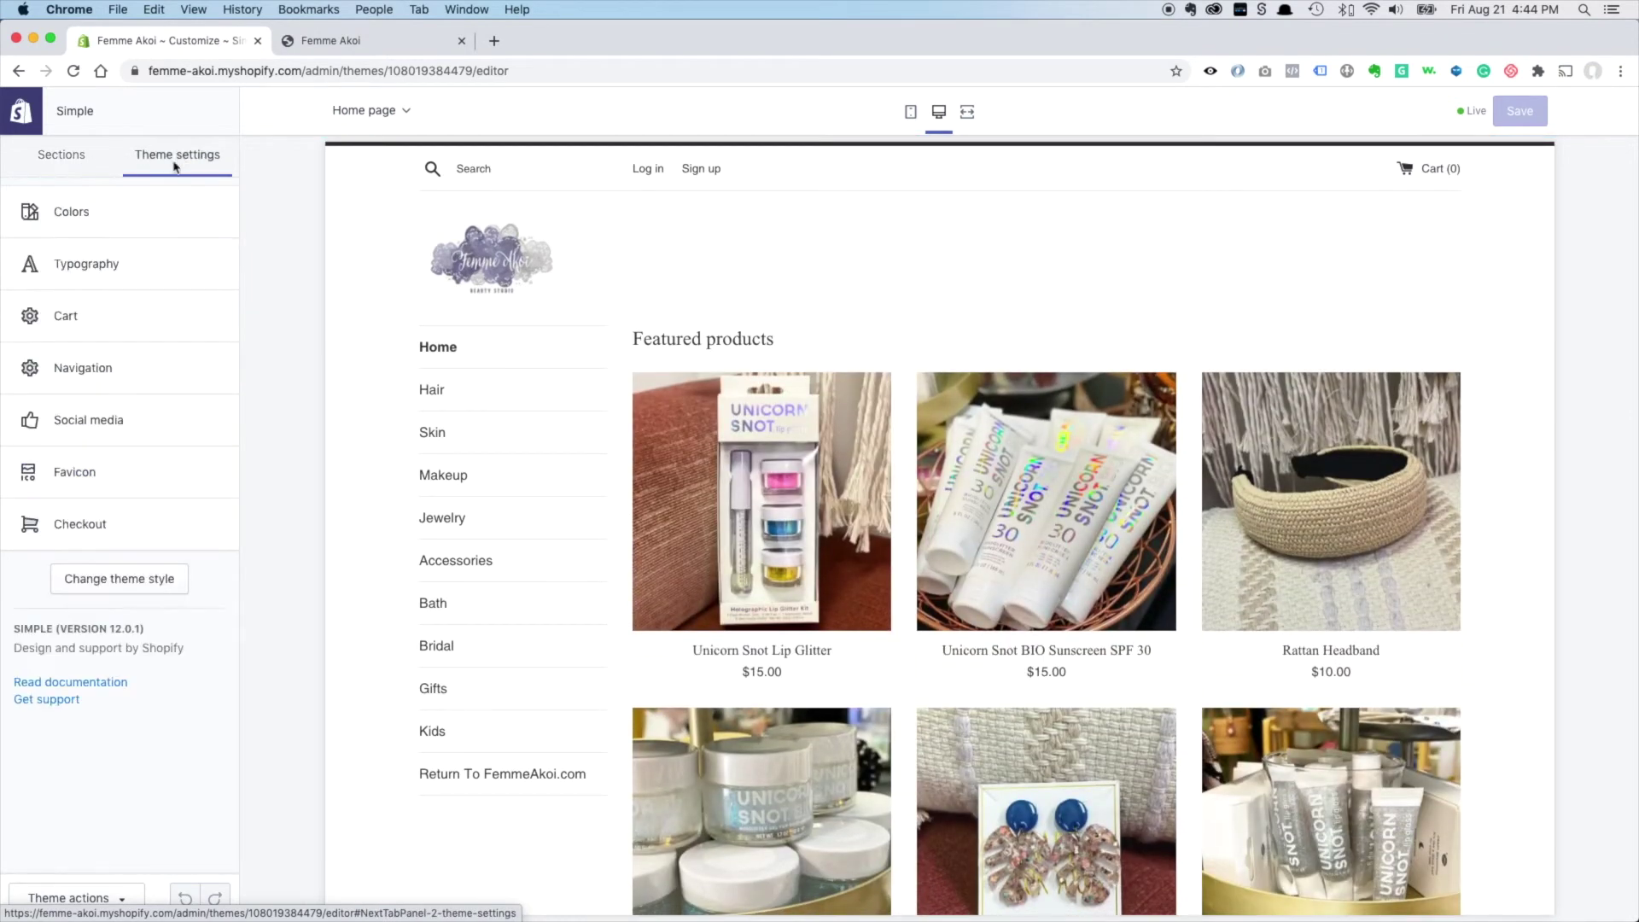
left_click(94, 472)
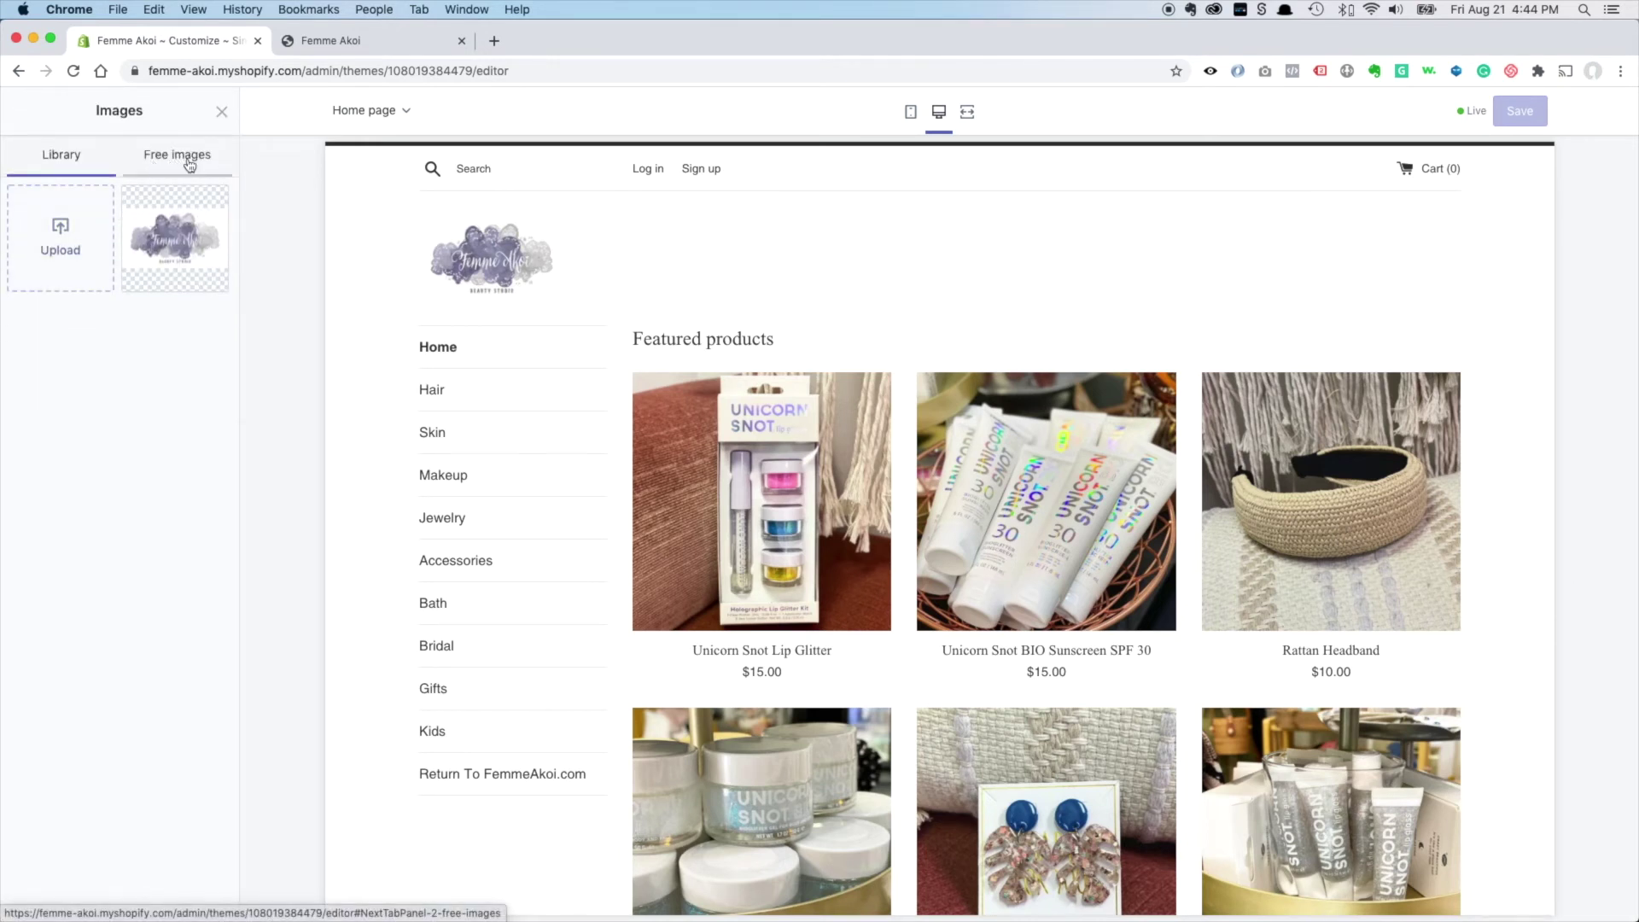
Step: Upload fa-favicon.png from the Femme Akoi Images folder
left_click(61, 241)
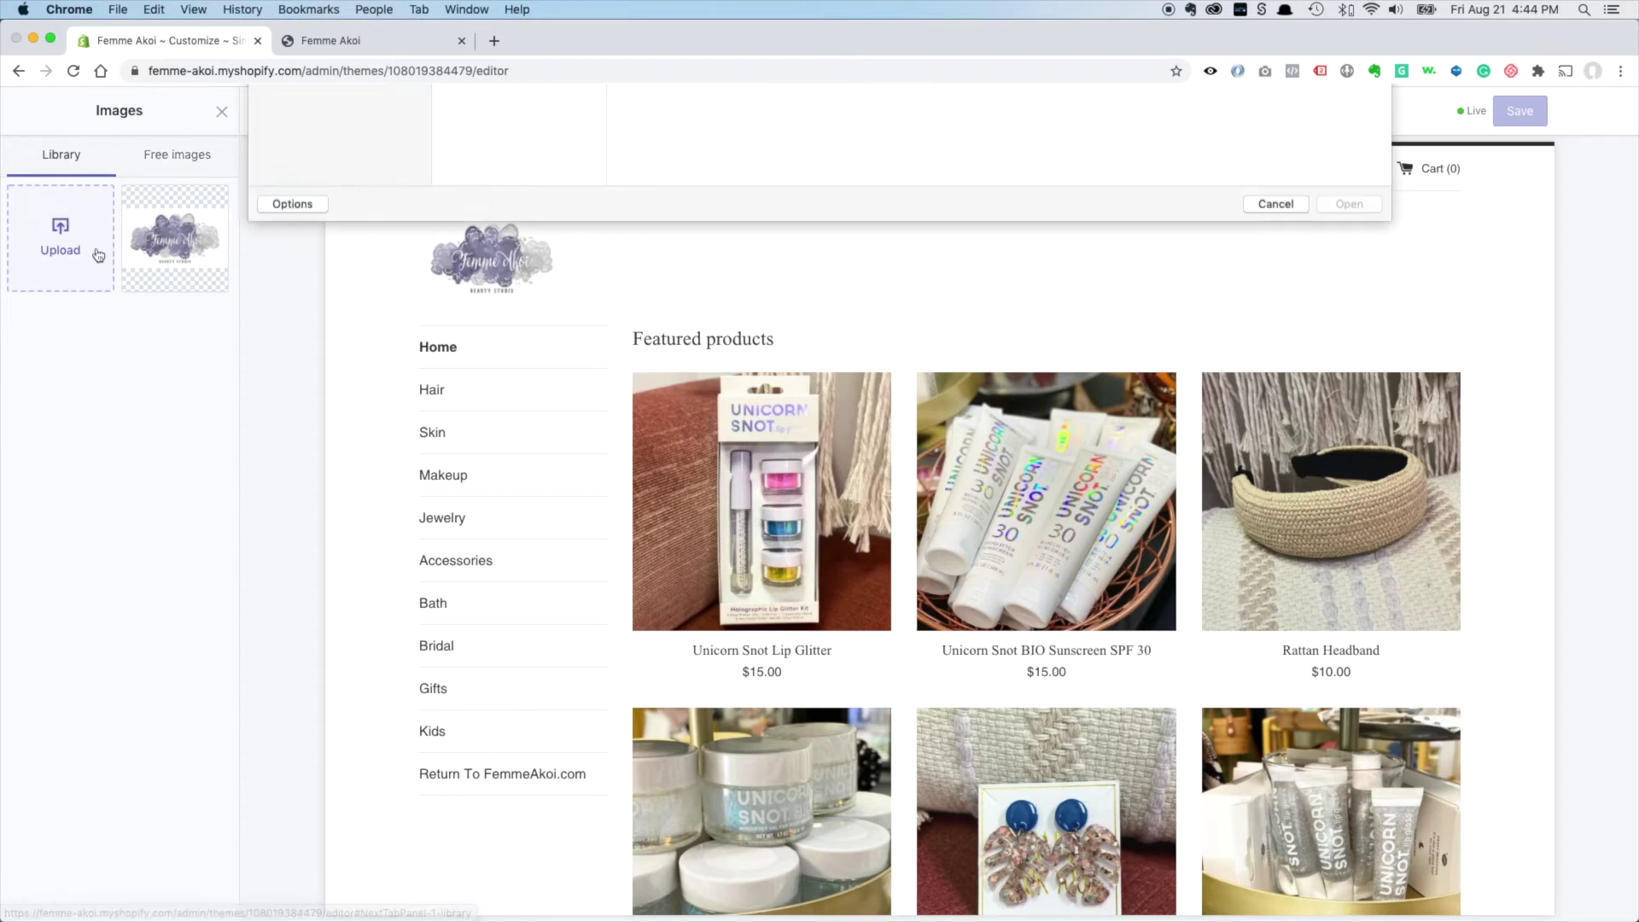
left_click(329, 328)
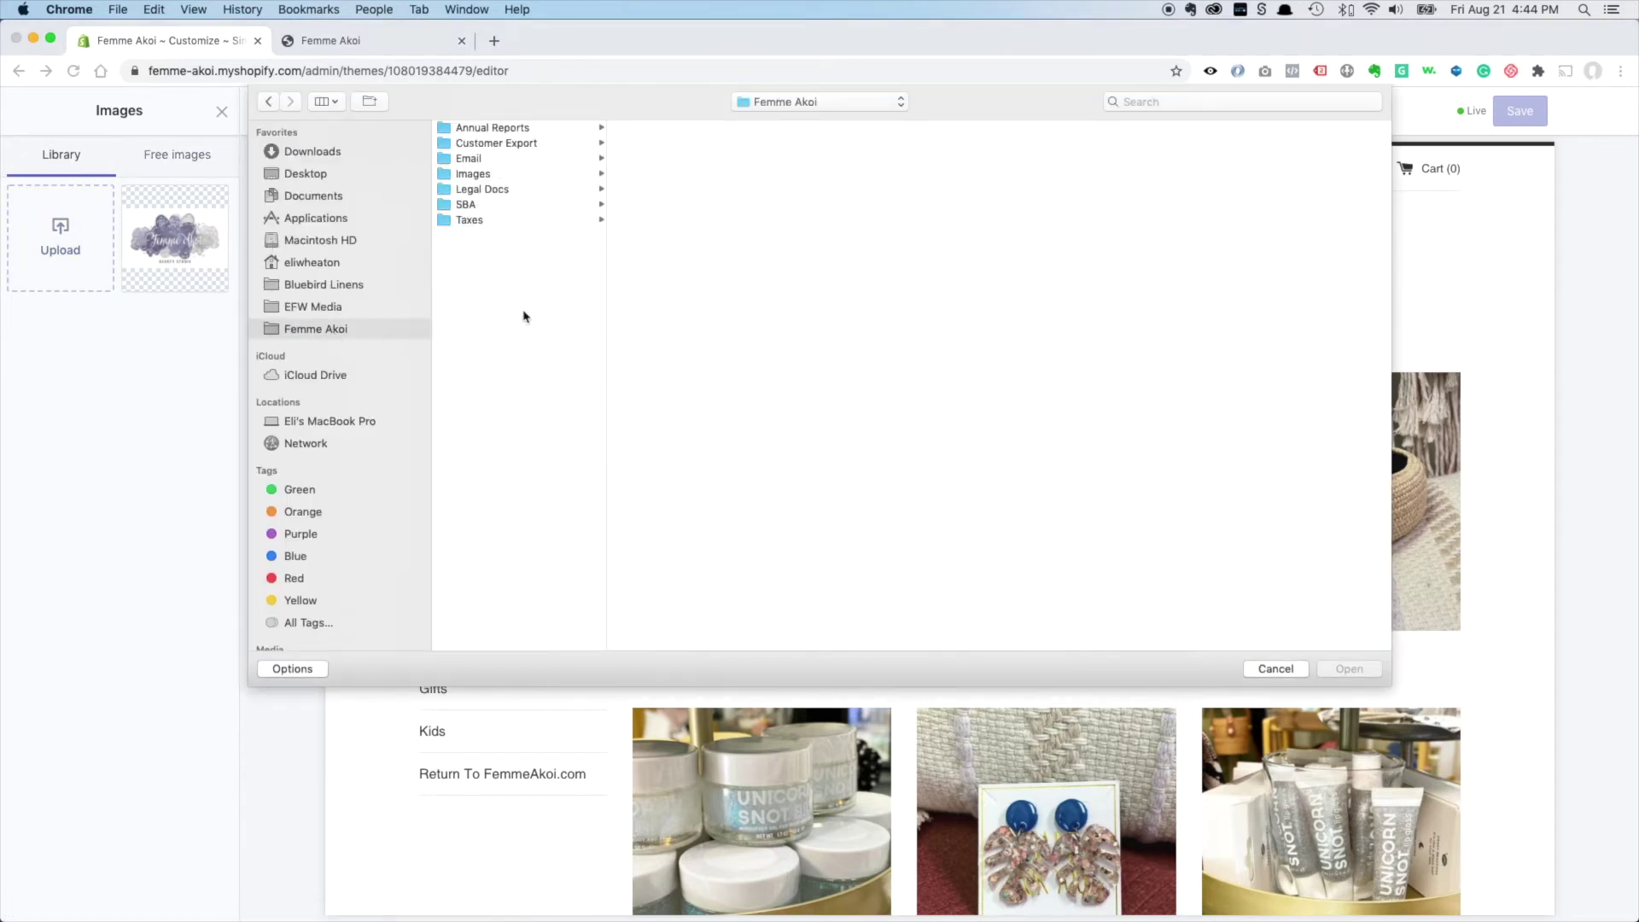
left_click(493, 174)
left_click(689, 204)
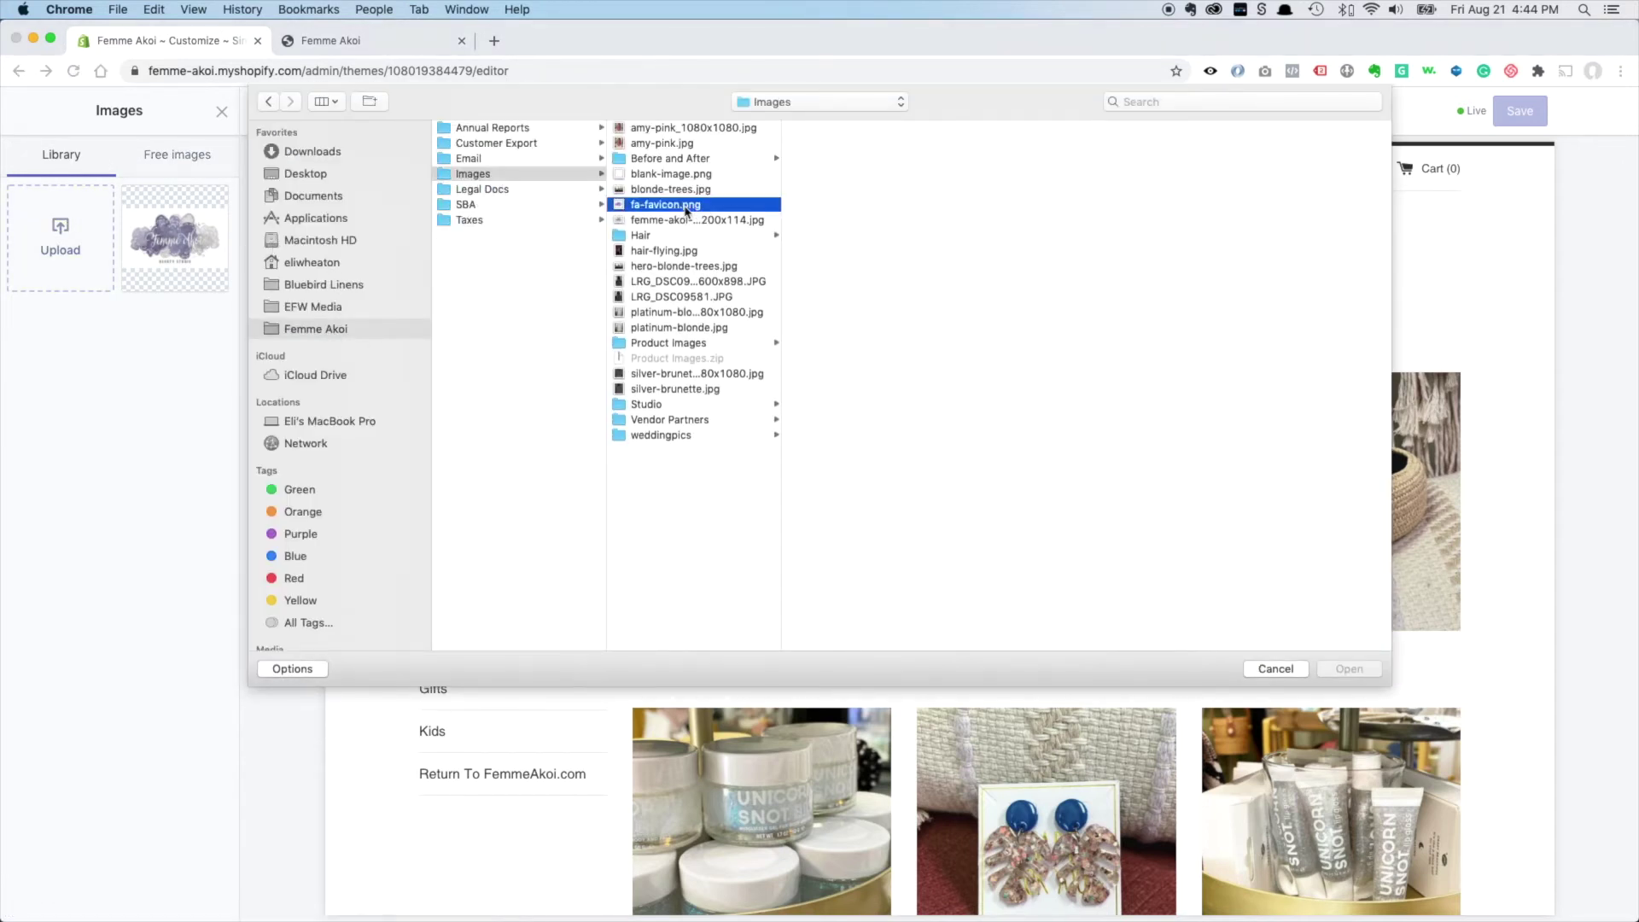
left_click(1341, 671)
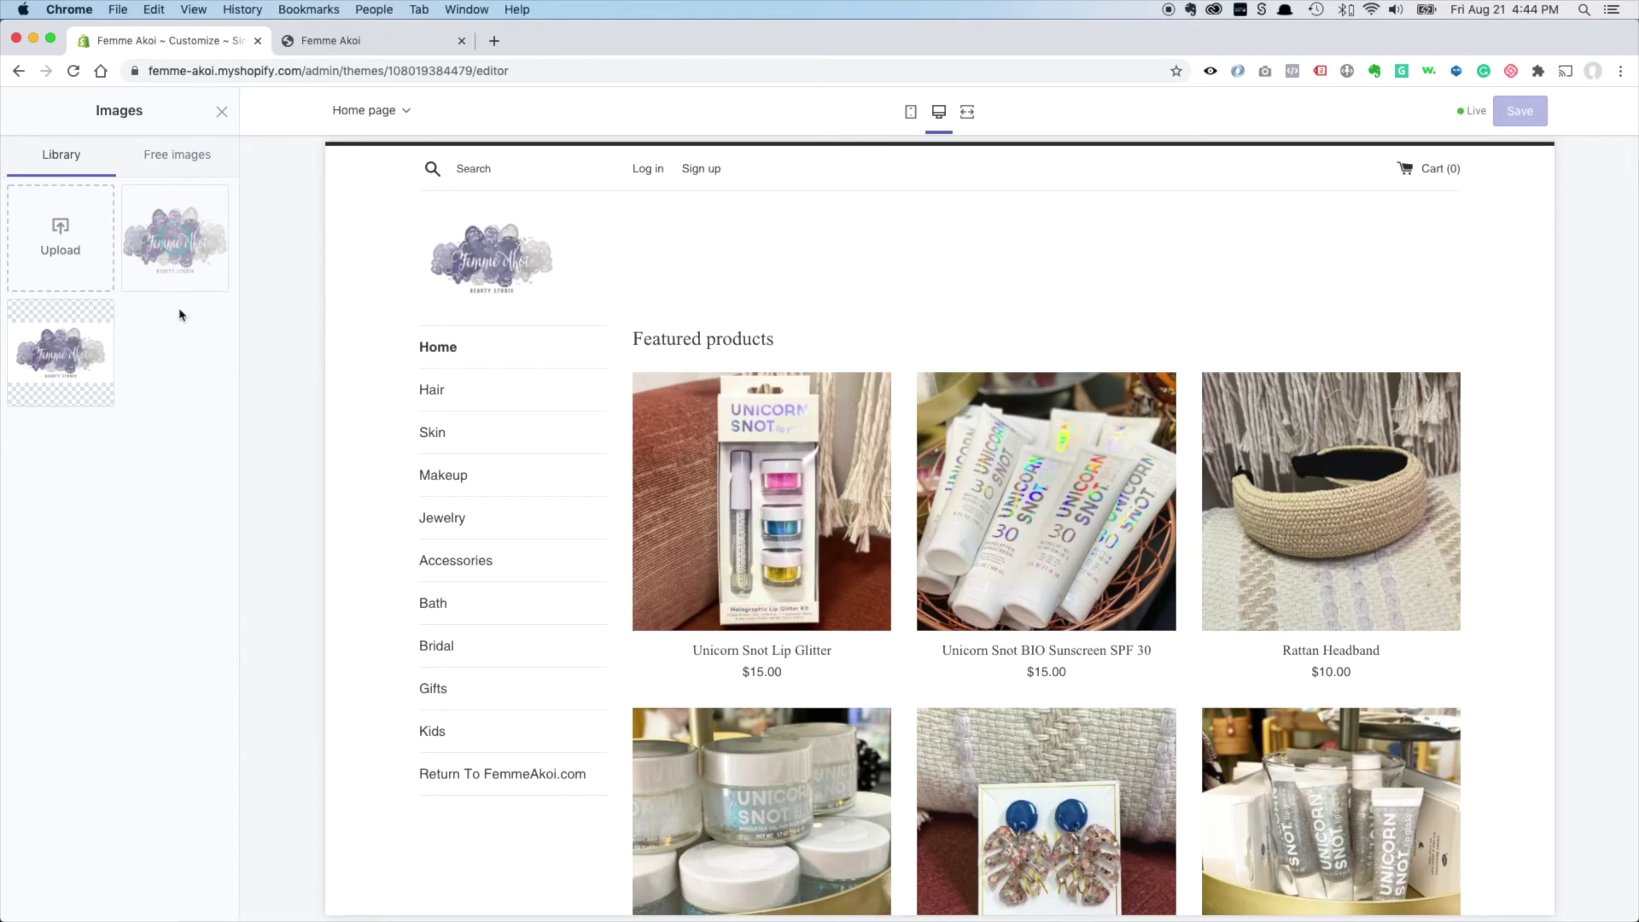
Step: Set the uploaded logo image as the favicon and save the theme
left_click(192, 269)
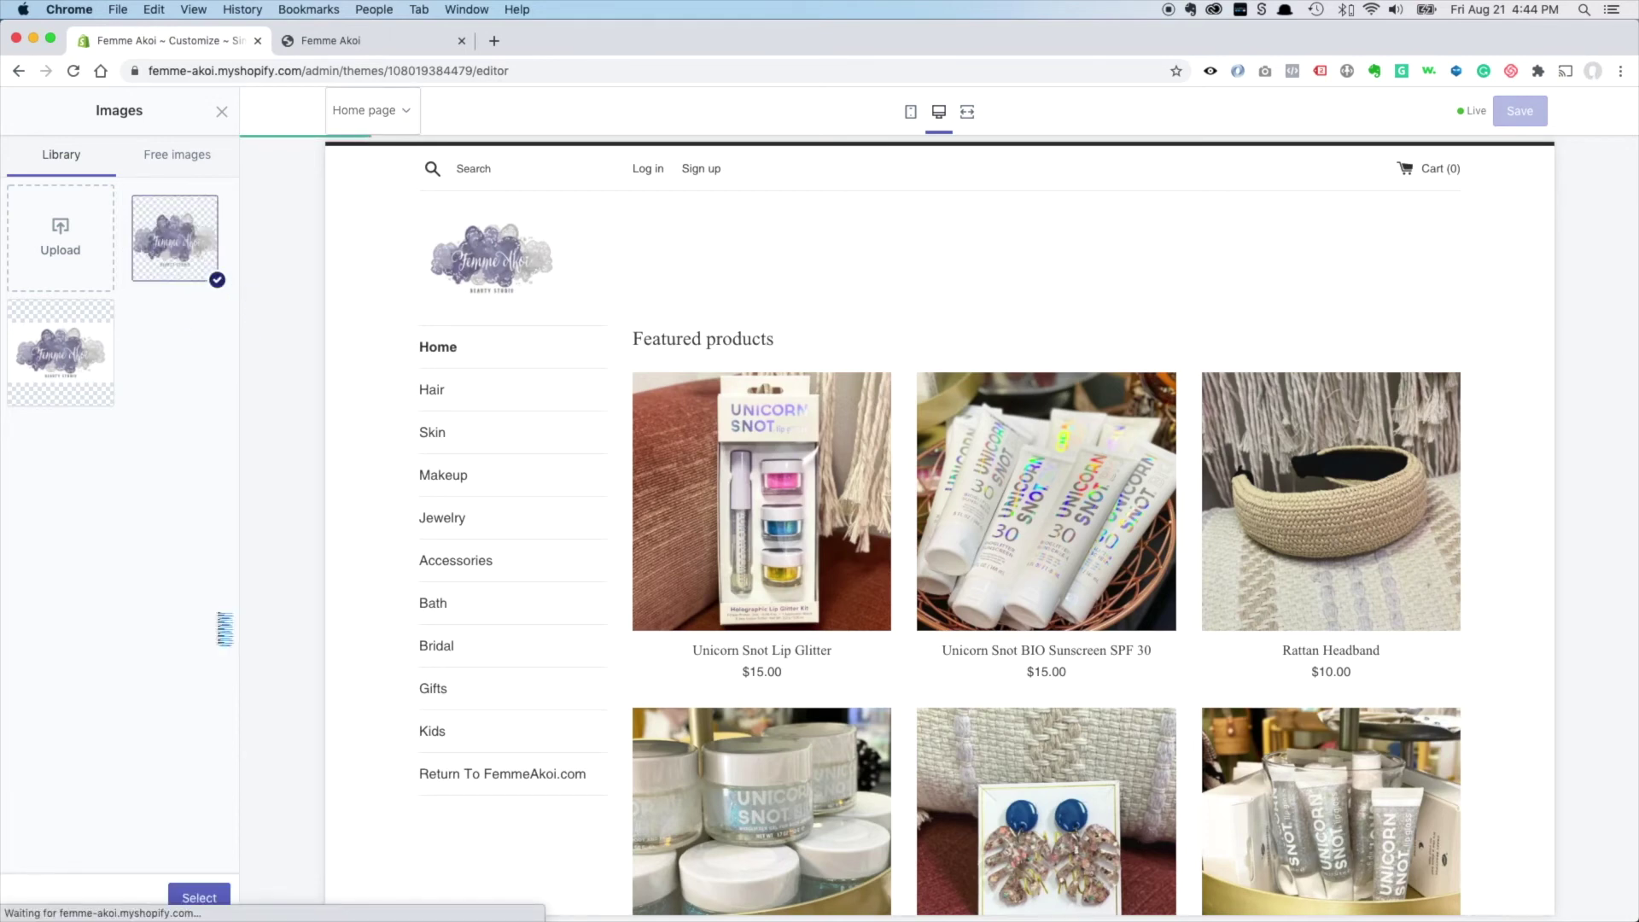
left_click(197, 894)
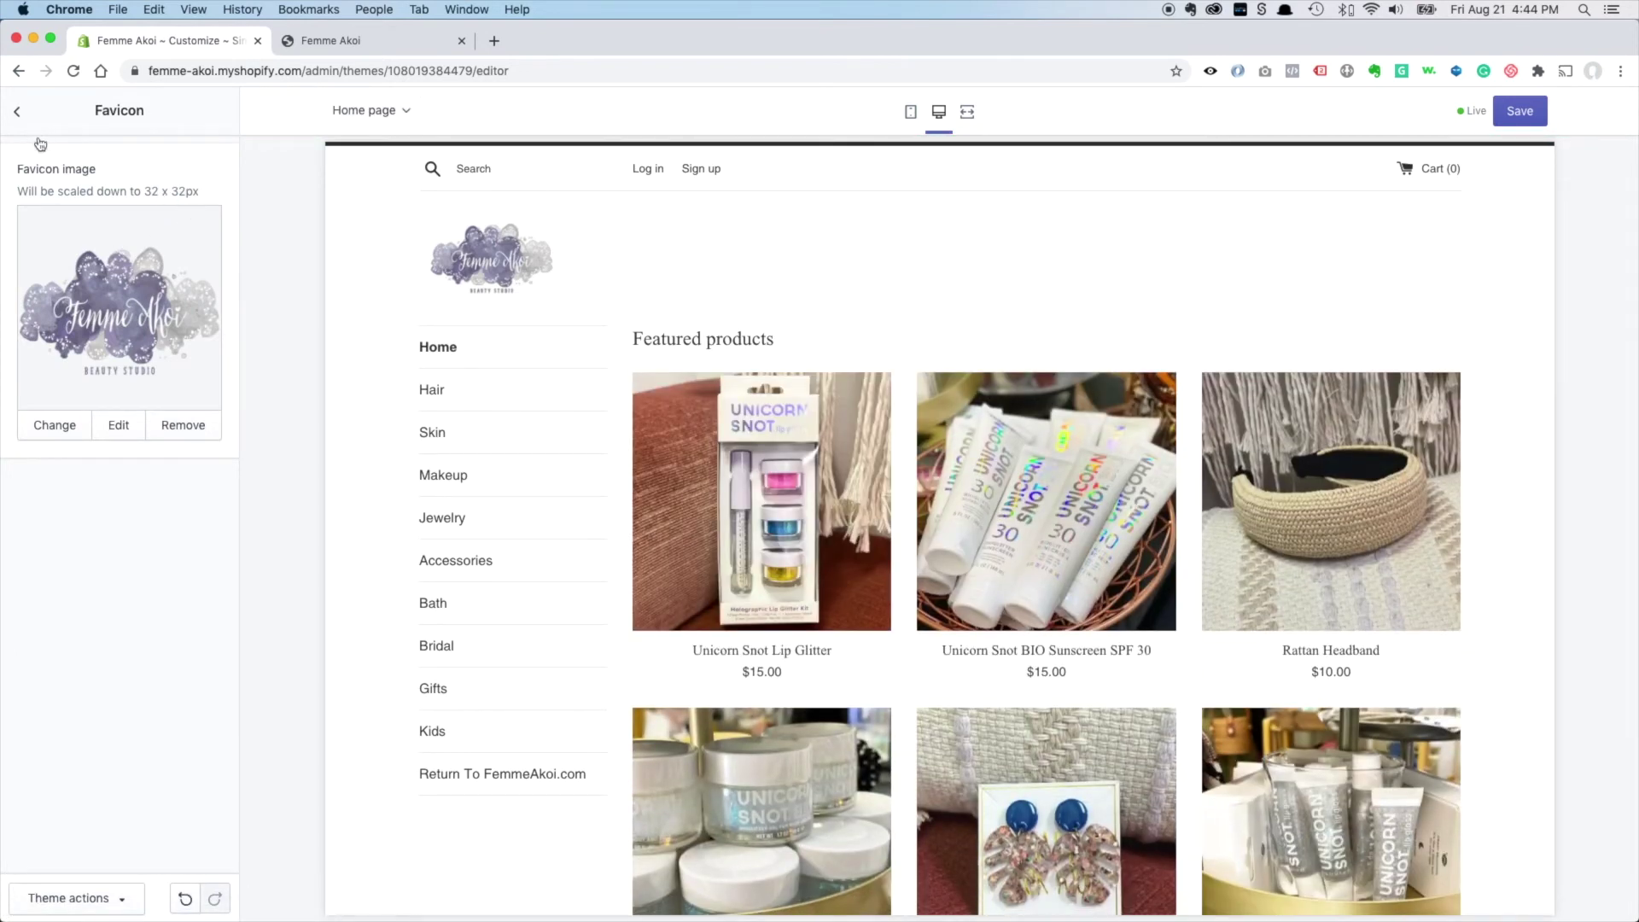
left_click(1519, 116)
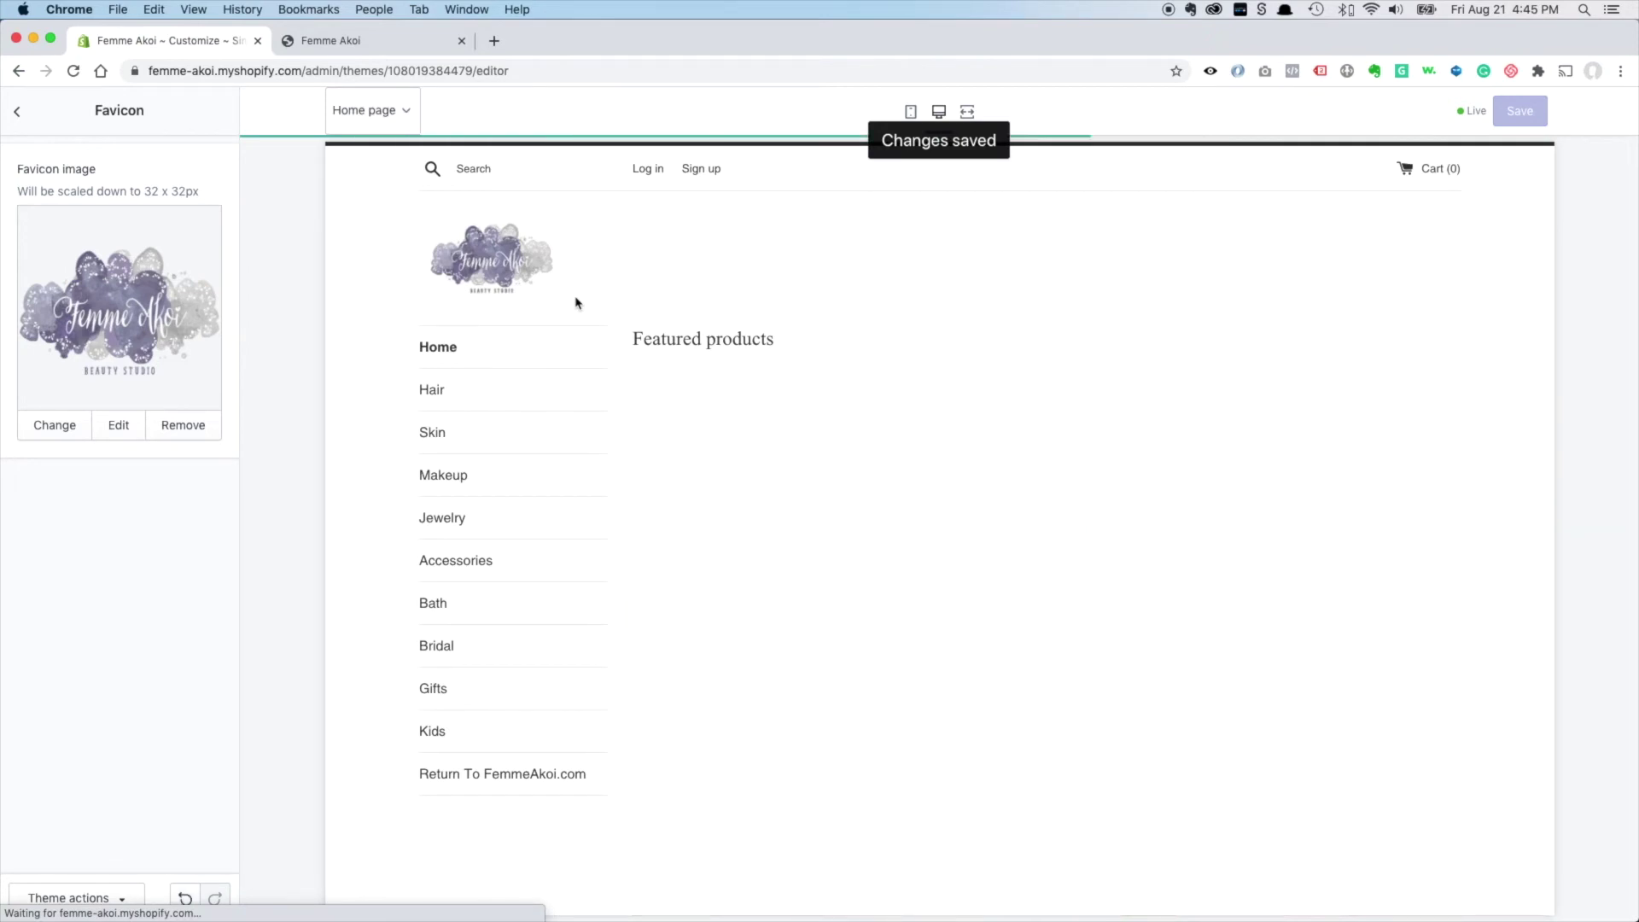
Step: Reload the Femme Akoi storefront to check the footer policy links and new favicon
left_click(360, 45)
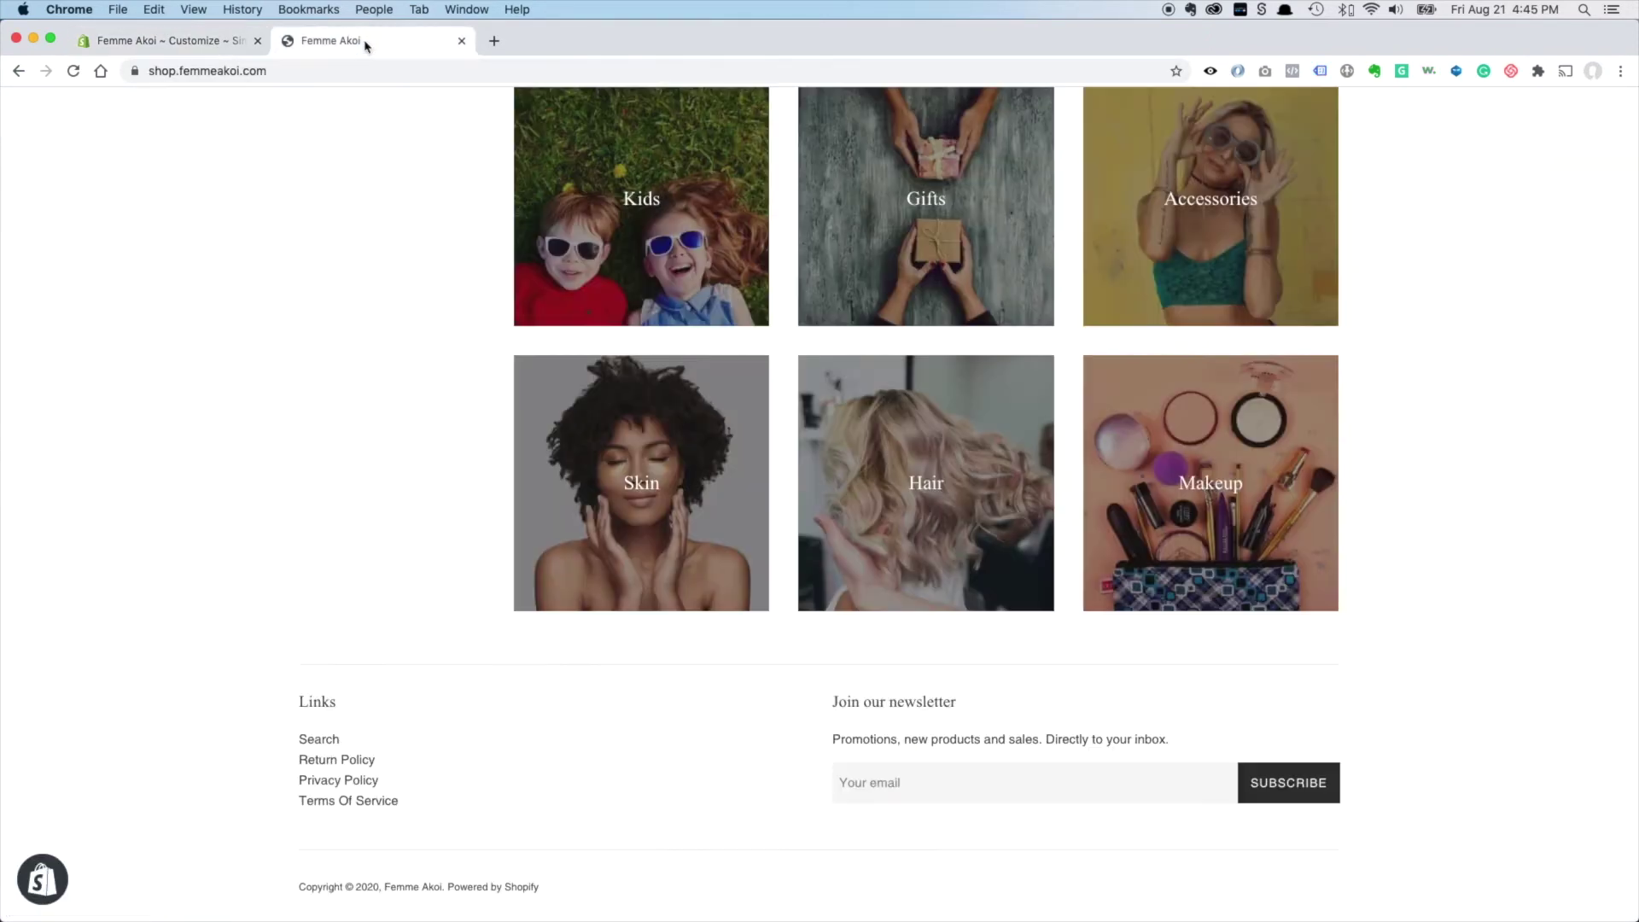
left_click(73, 71)
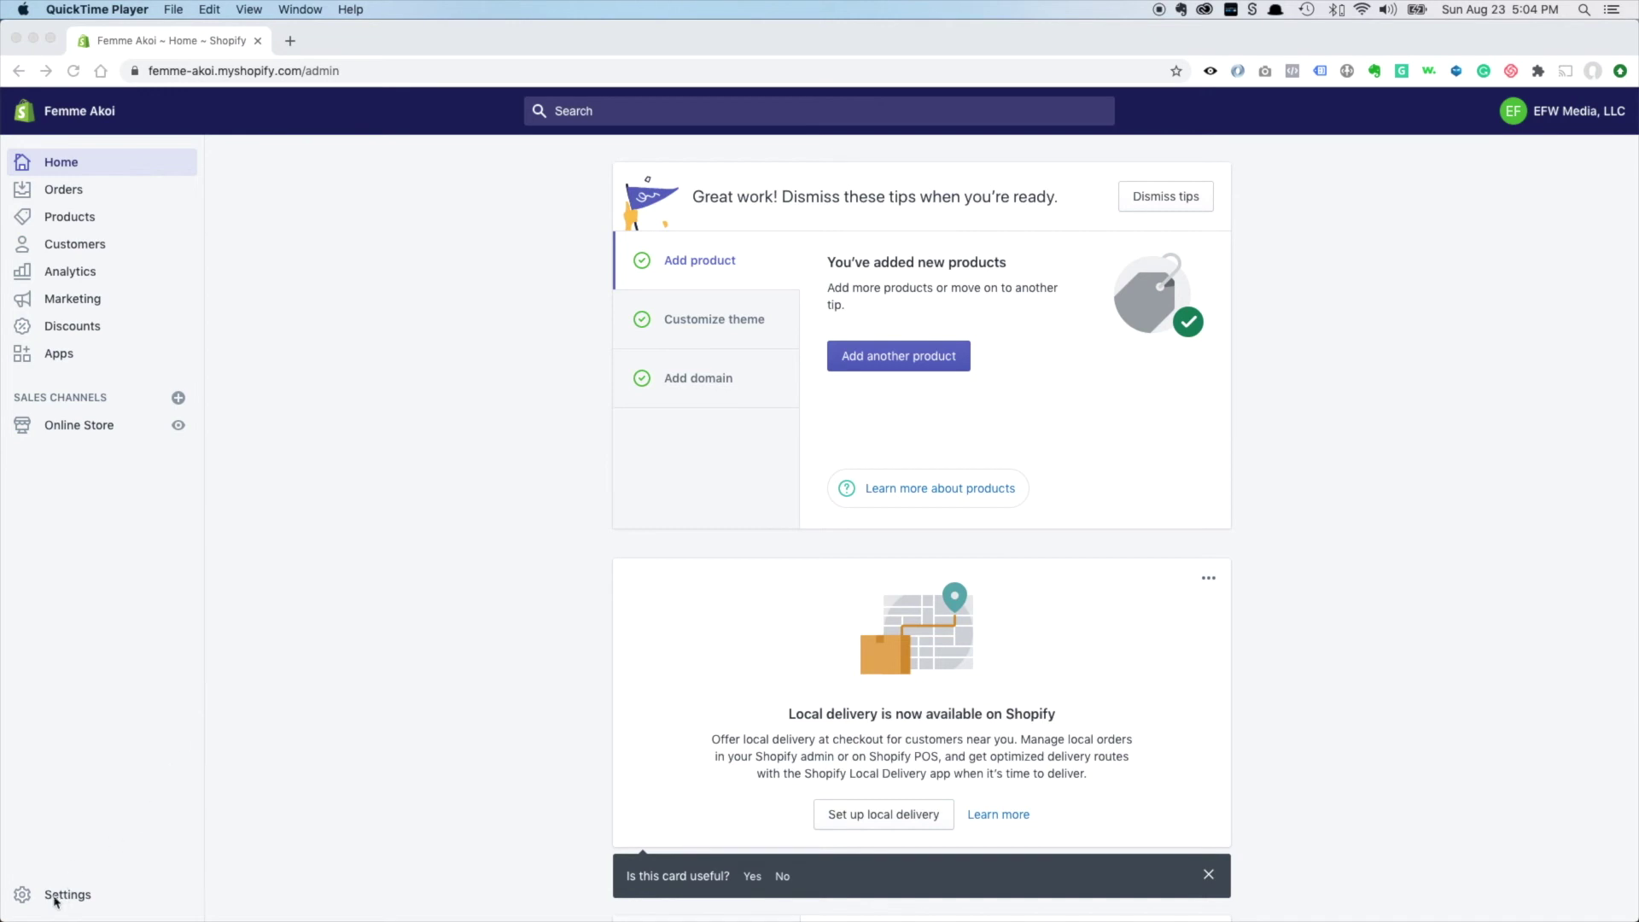
left_click(102, 776)
left_click(53, 893)
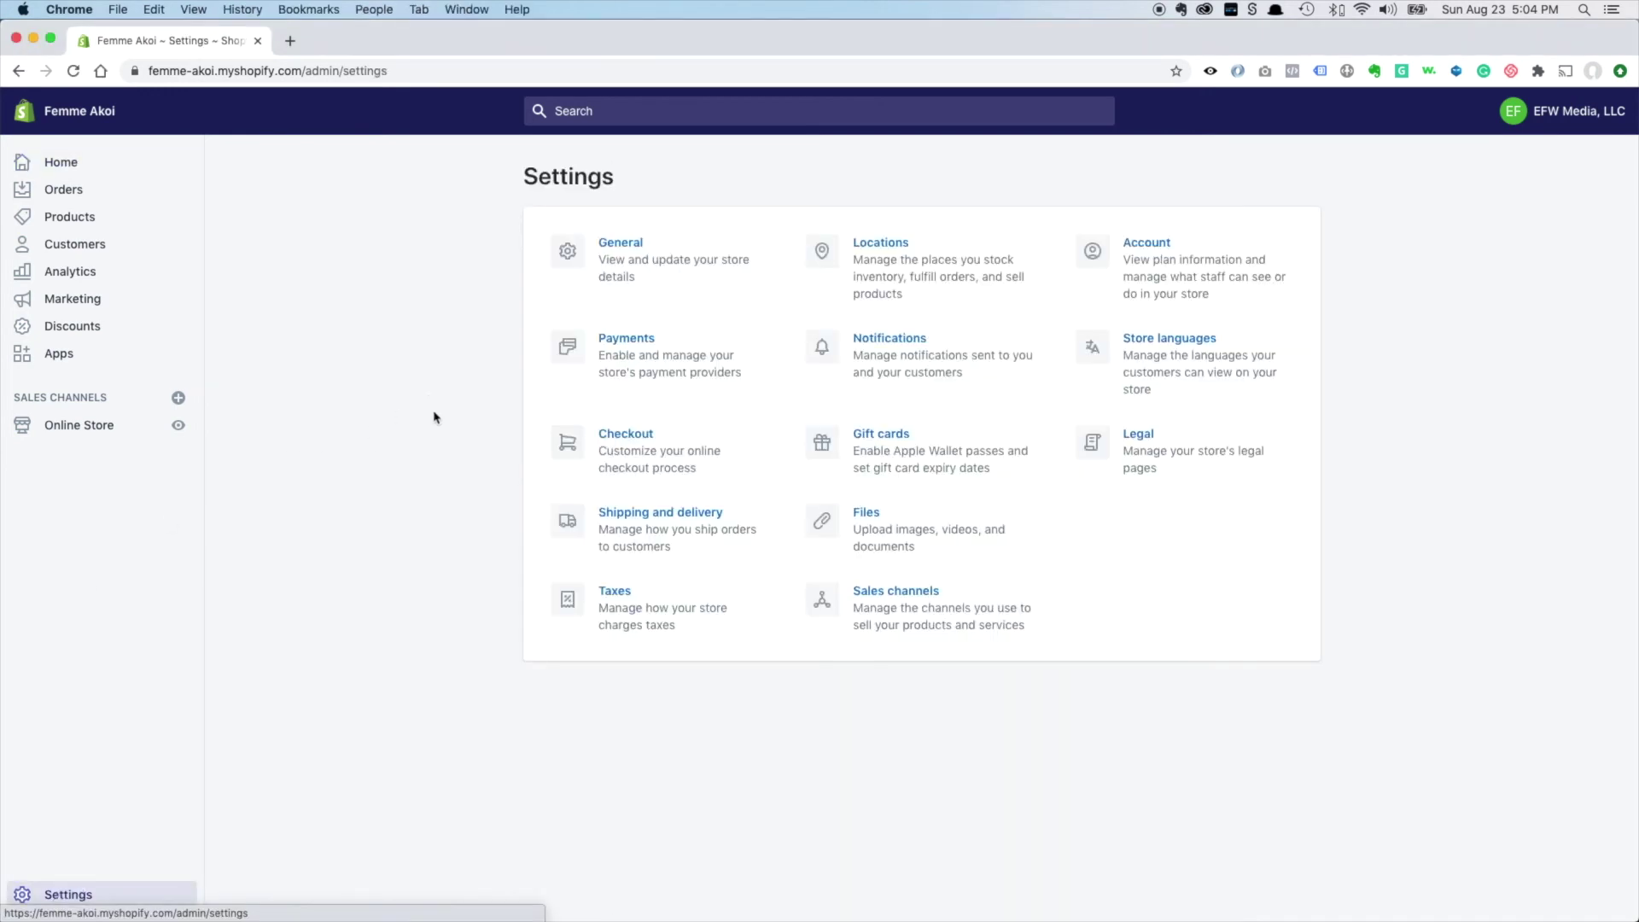
left_click(628, 518)
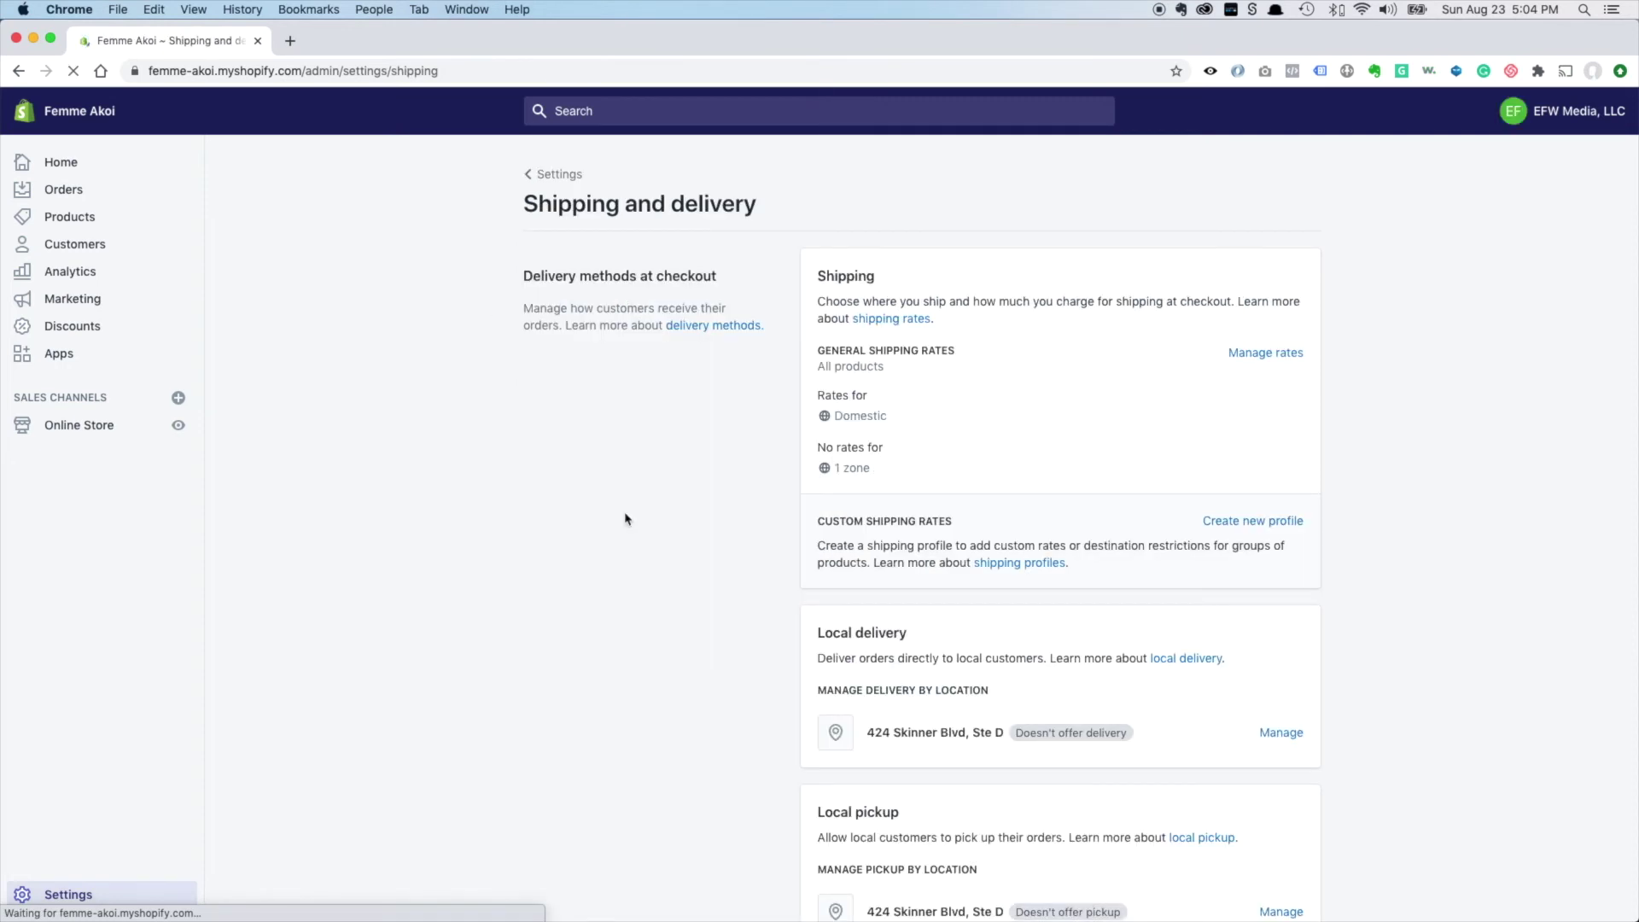
scroll(775, 539, "down", 5)
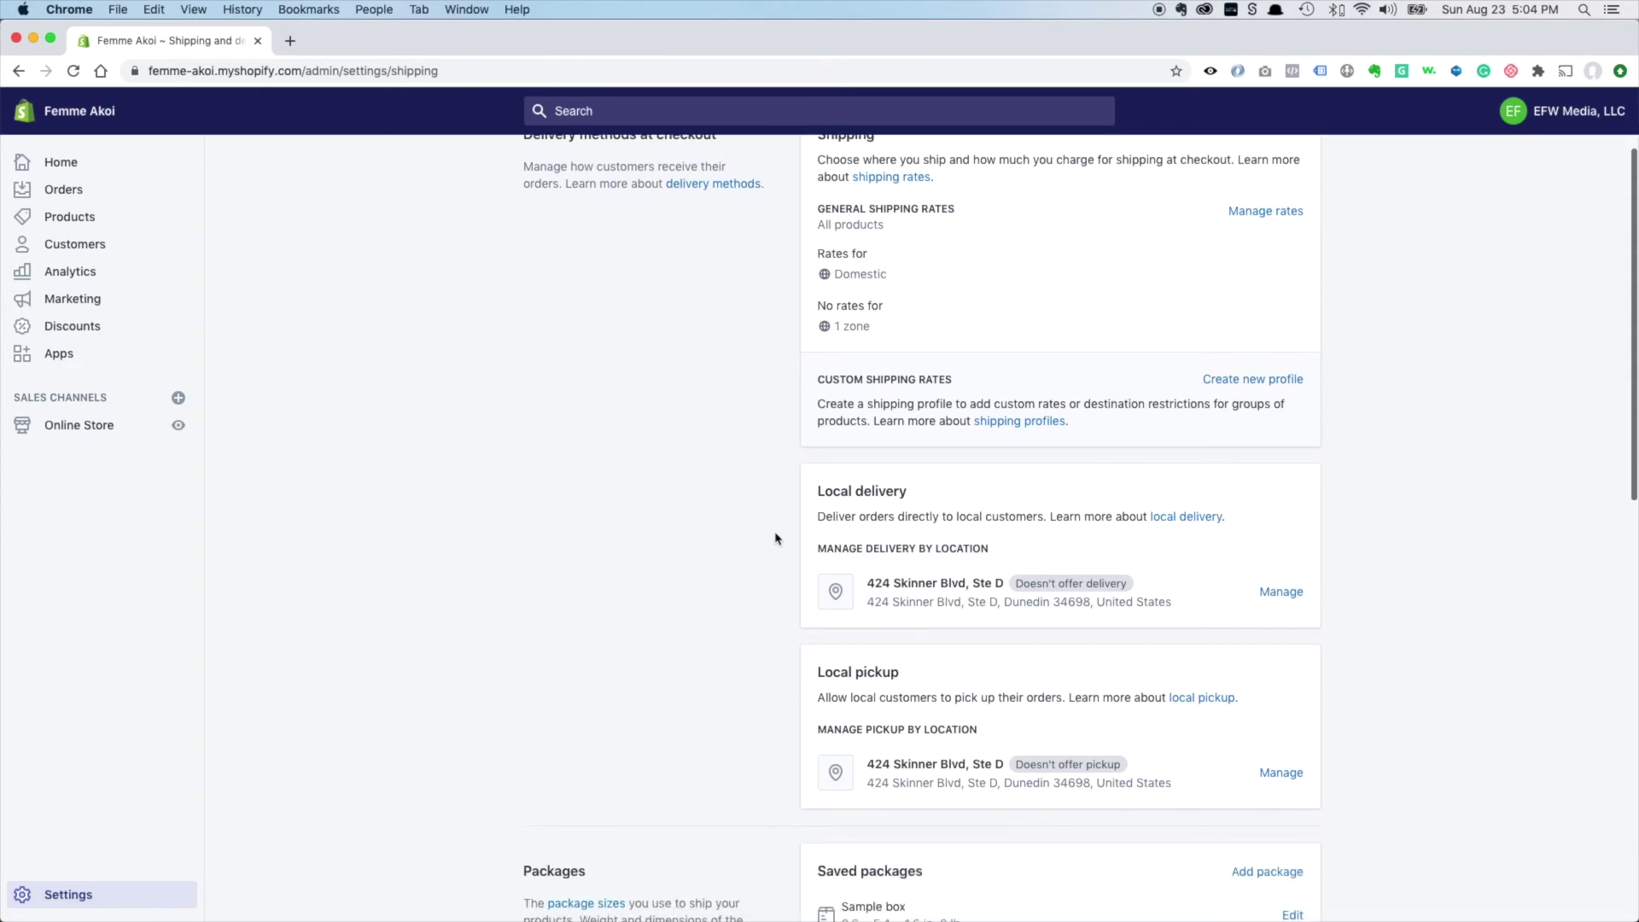
scroll(777, 564, "down", 2)
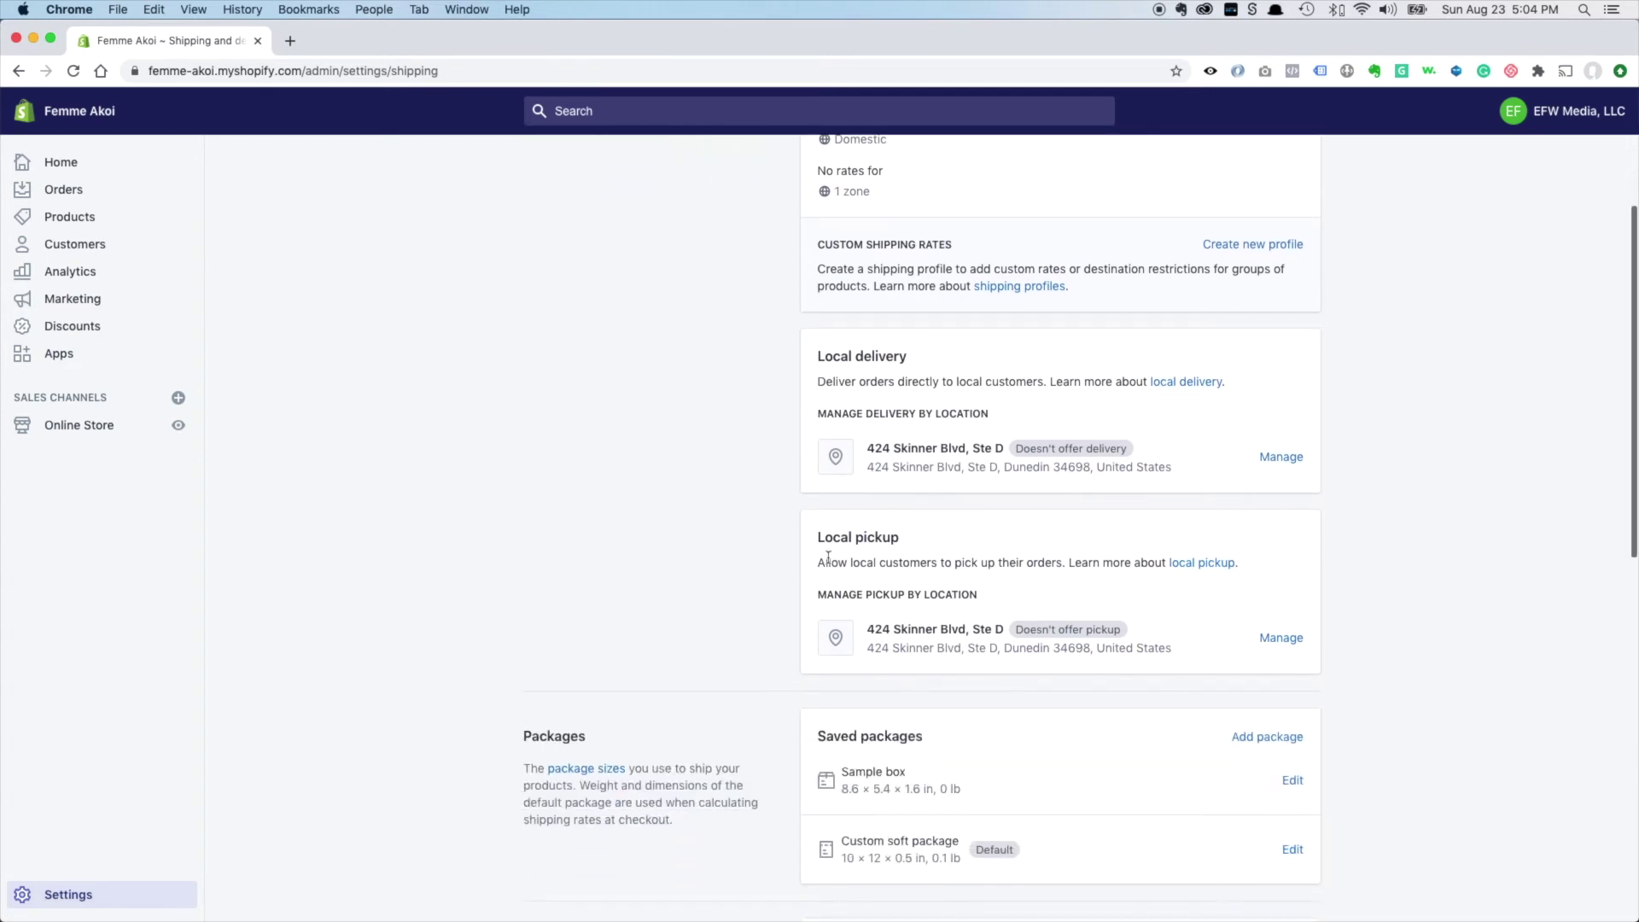
scroll(775, 589, "down", 1)
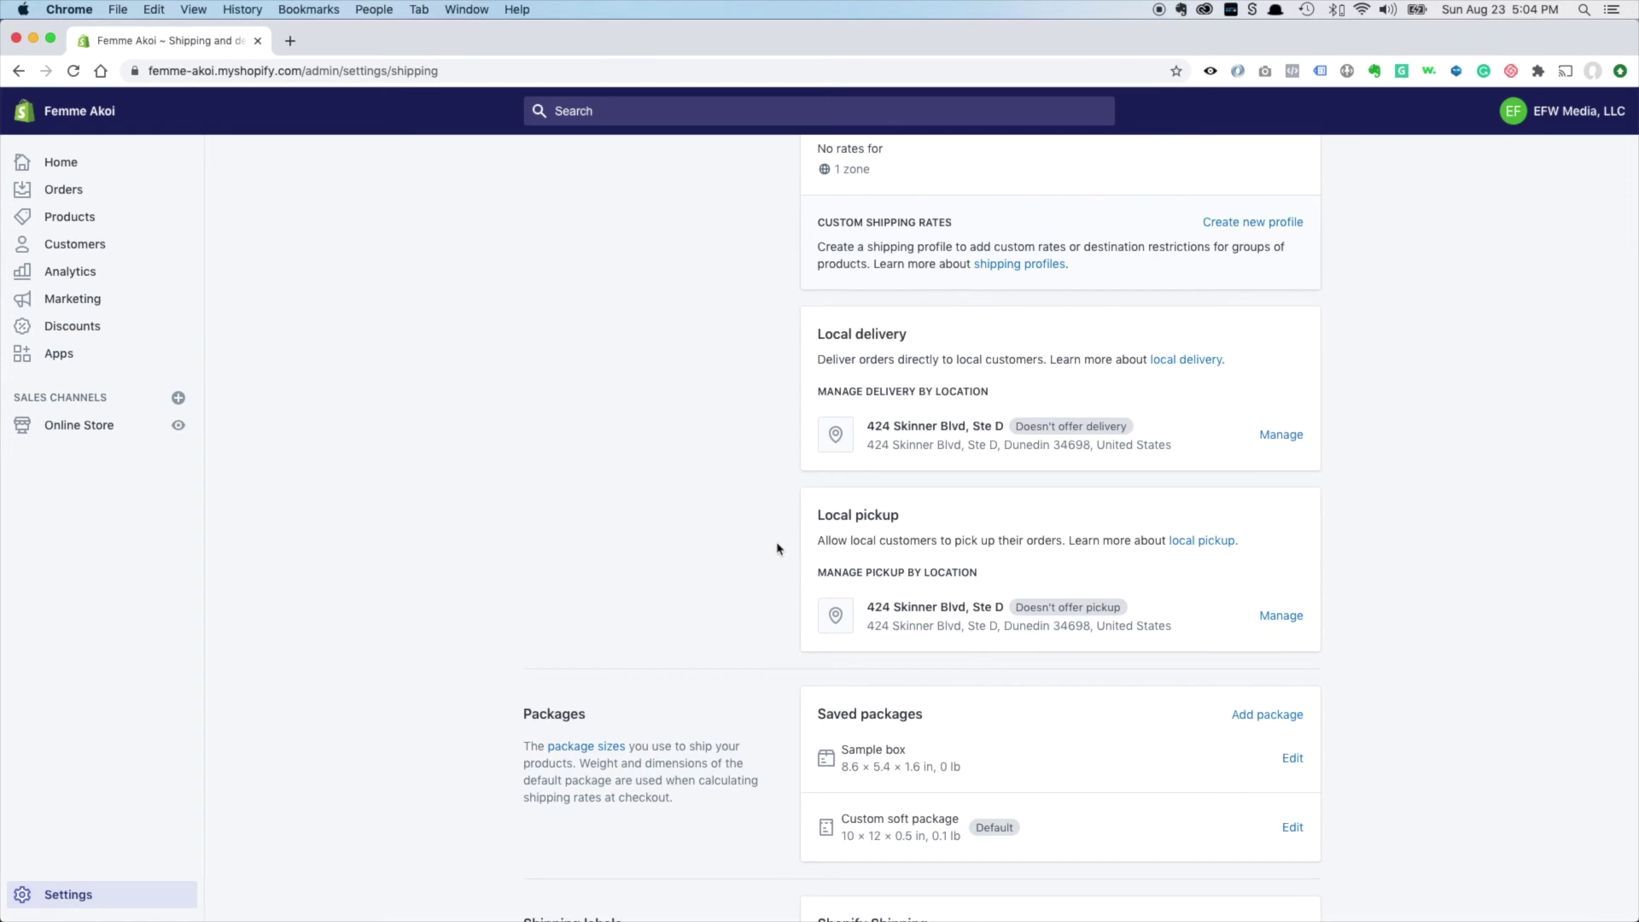
scroll(840, 539, "up", 2)
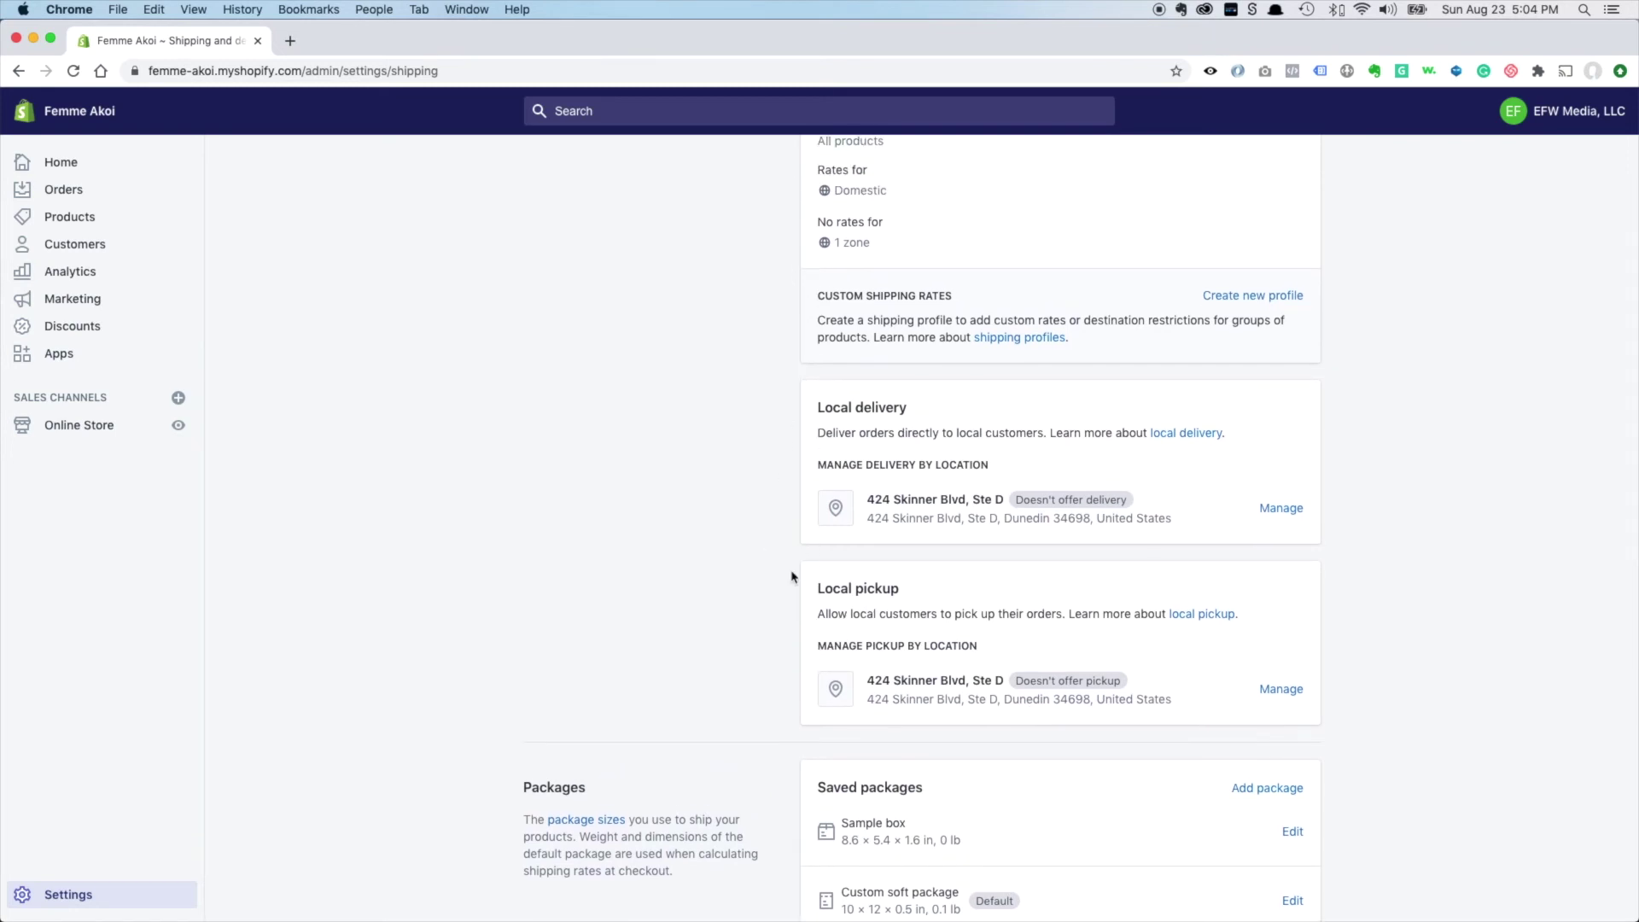
scroll(838, 585, "down", 3)
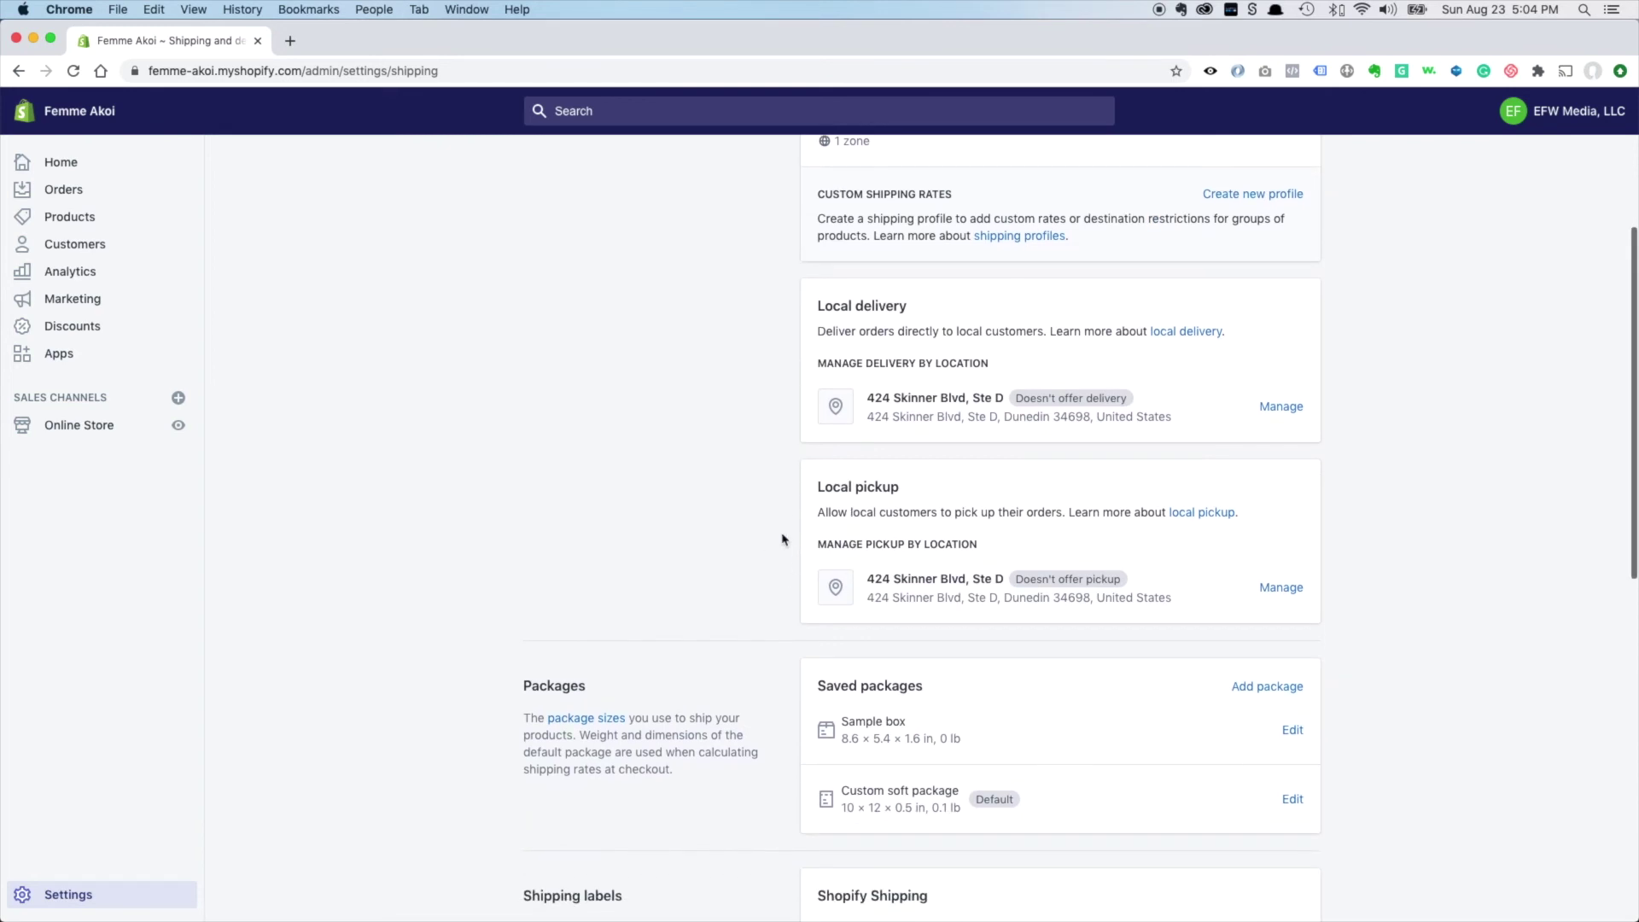
scroll(780, 512, "down", 1)
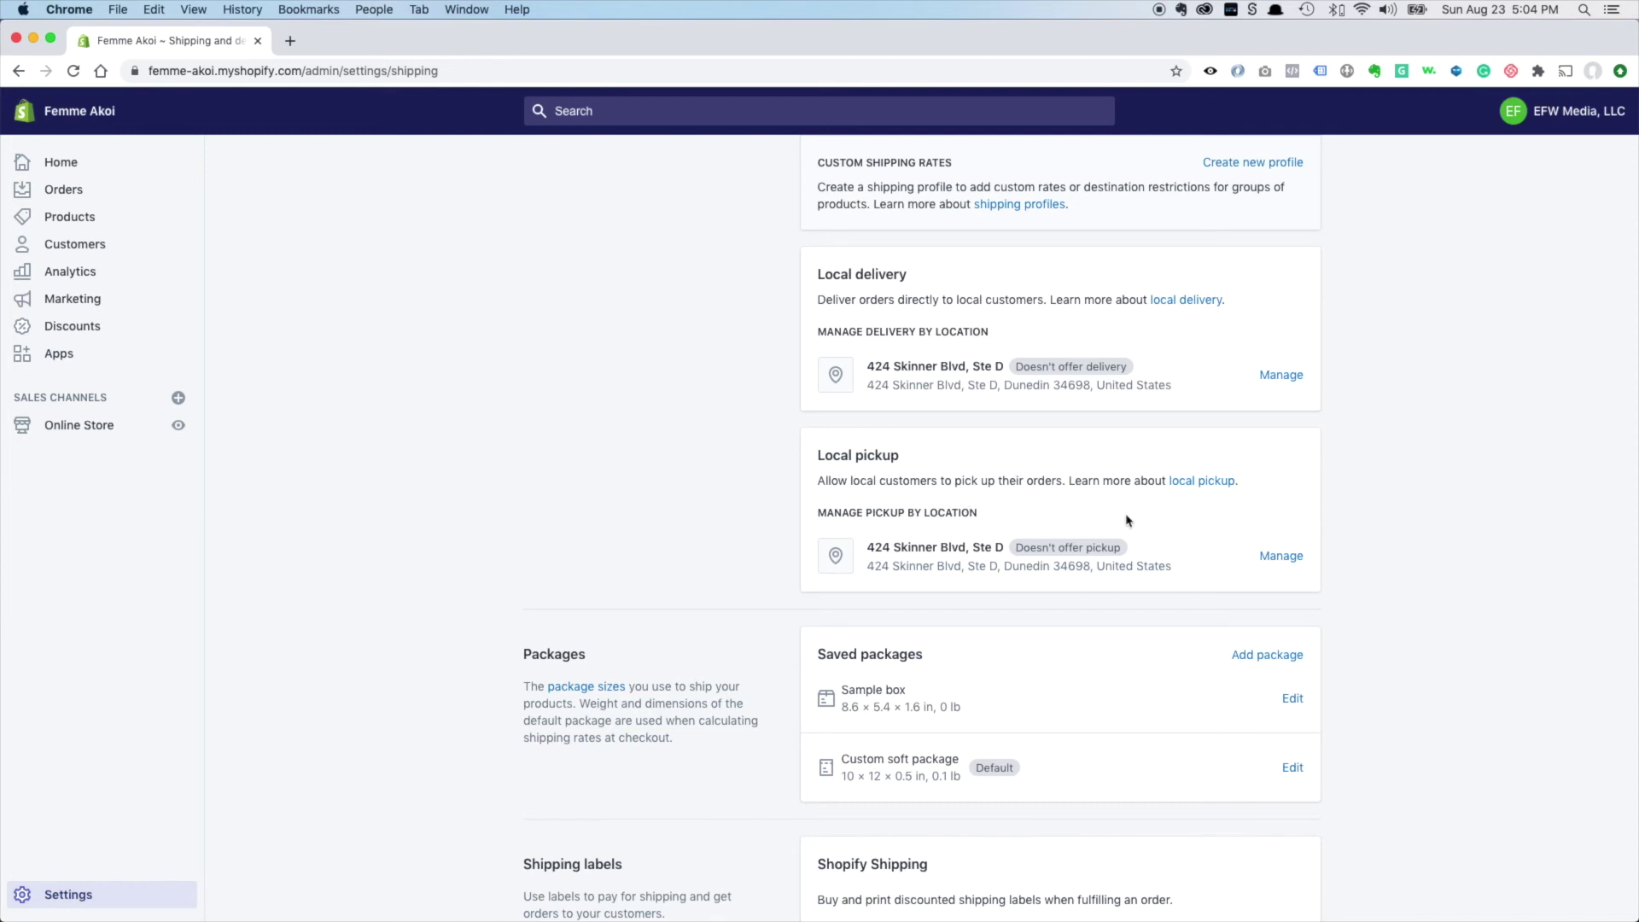
left_click(1283, 557)
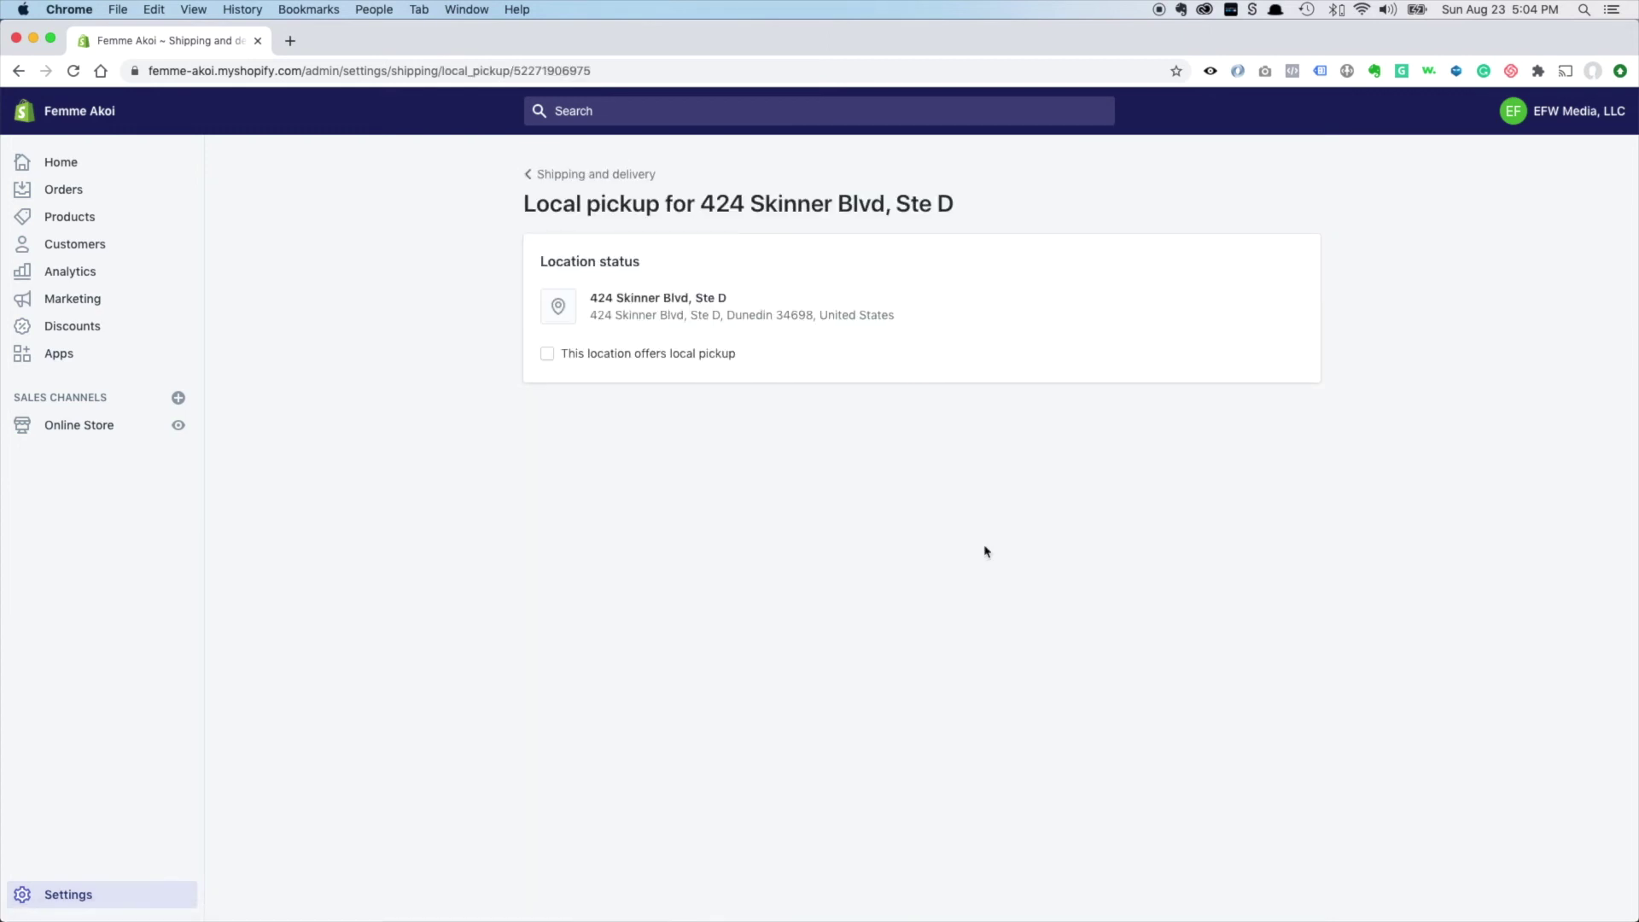
Step: Enable local pickup at 424 Skinner Blvd, usually ready in 1 hour, and save
left_click(618, 354)
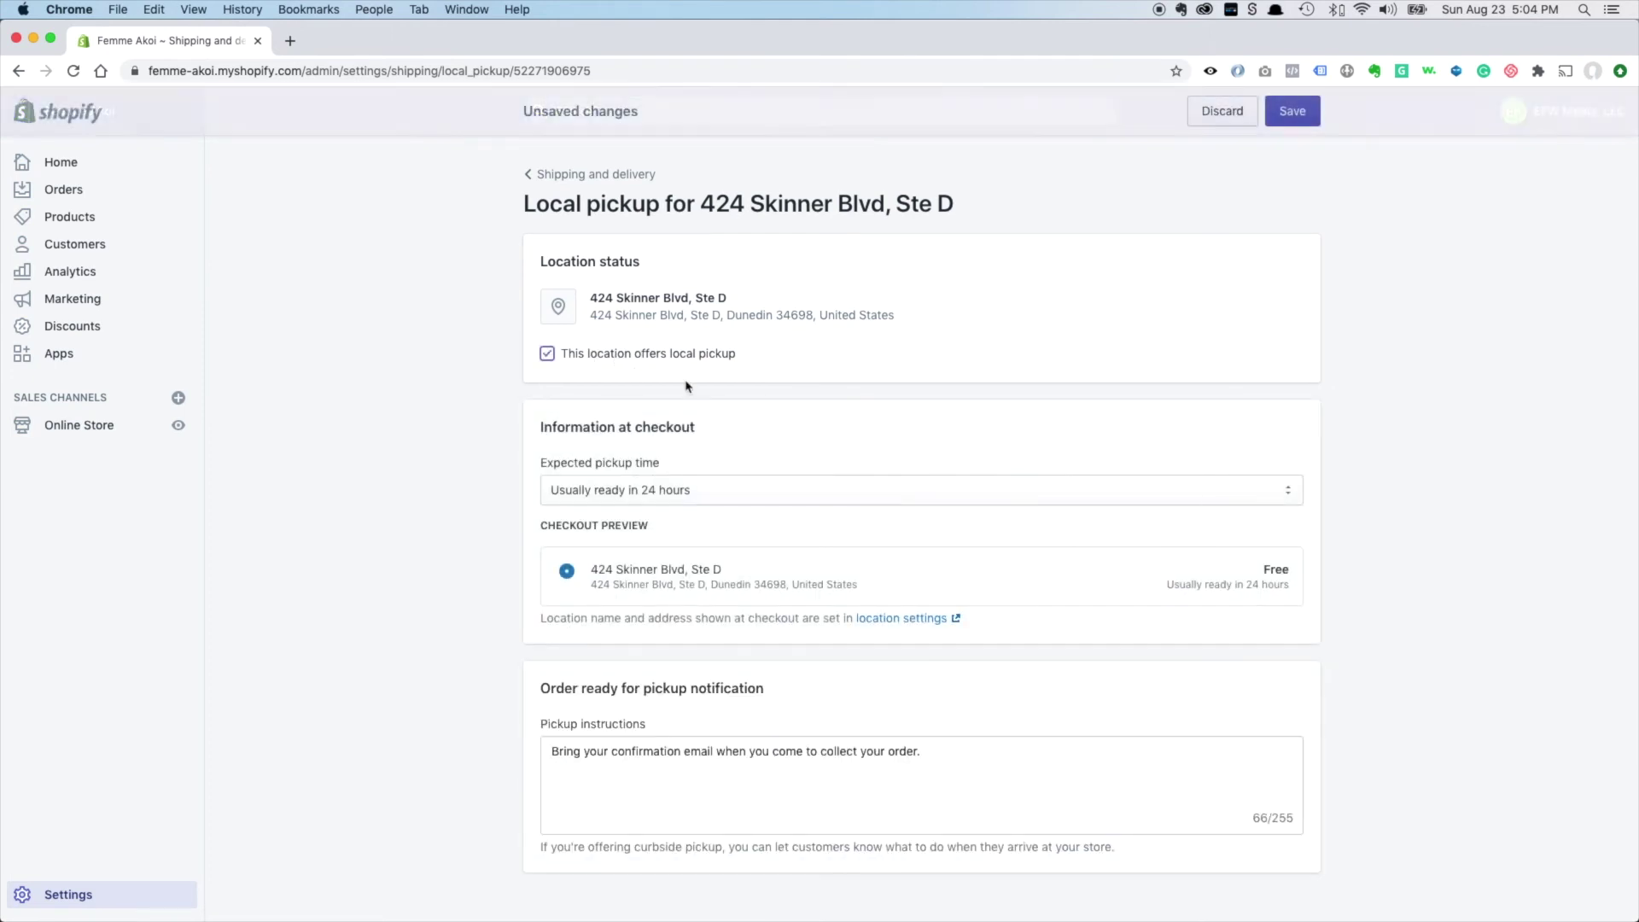
left_click(913, 492)
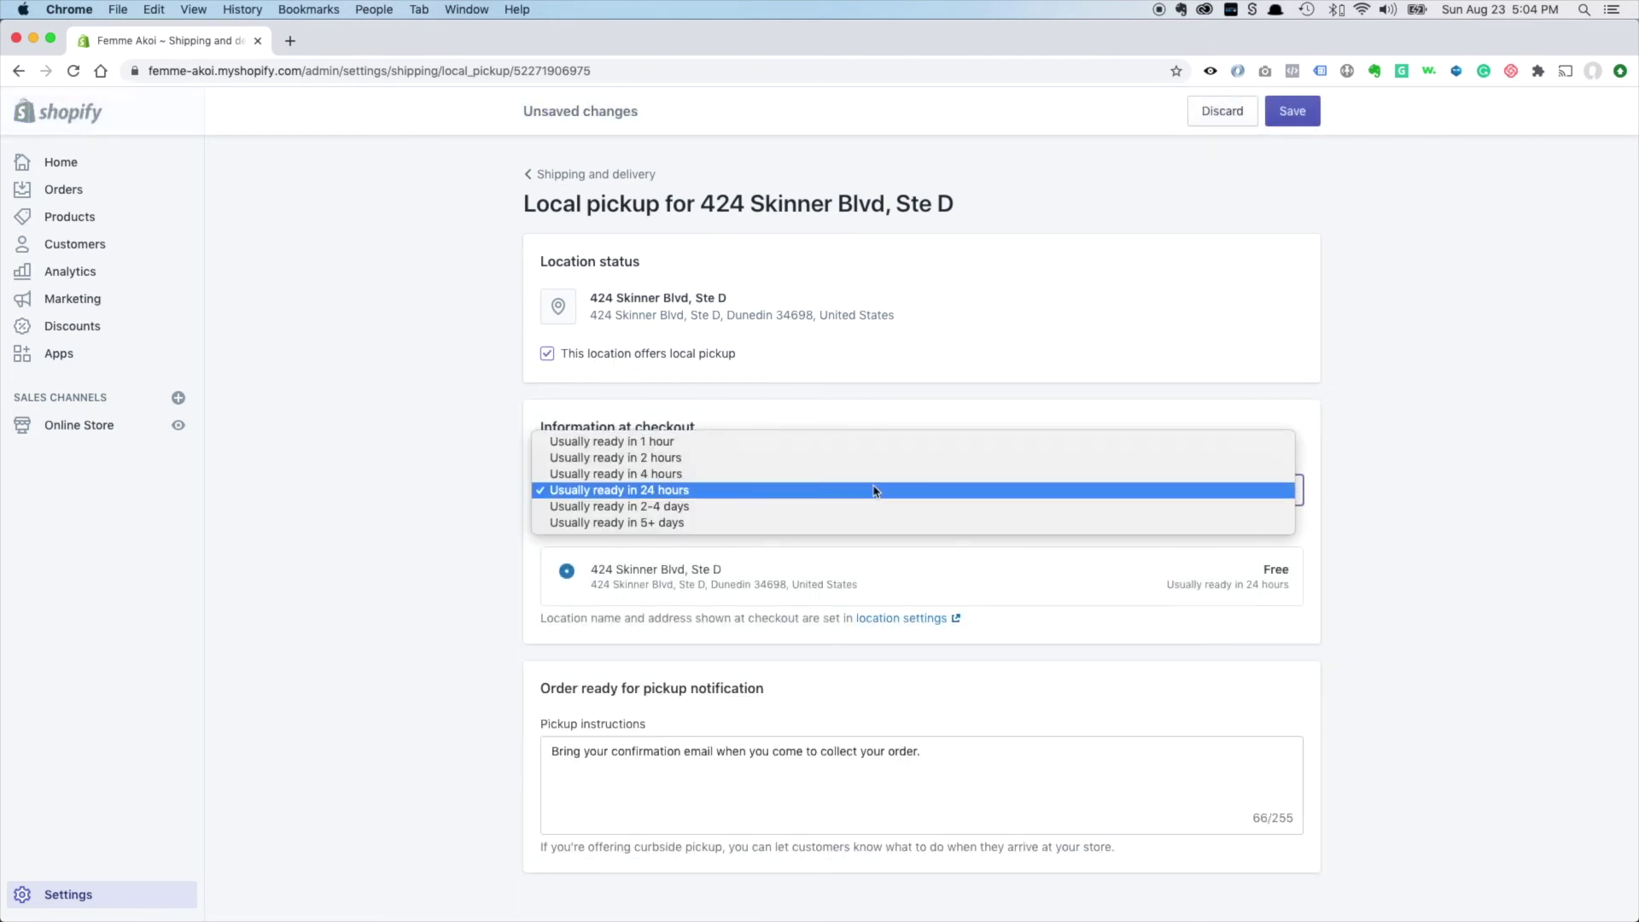
left_click(866, 442)
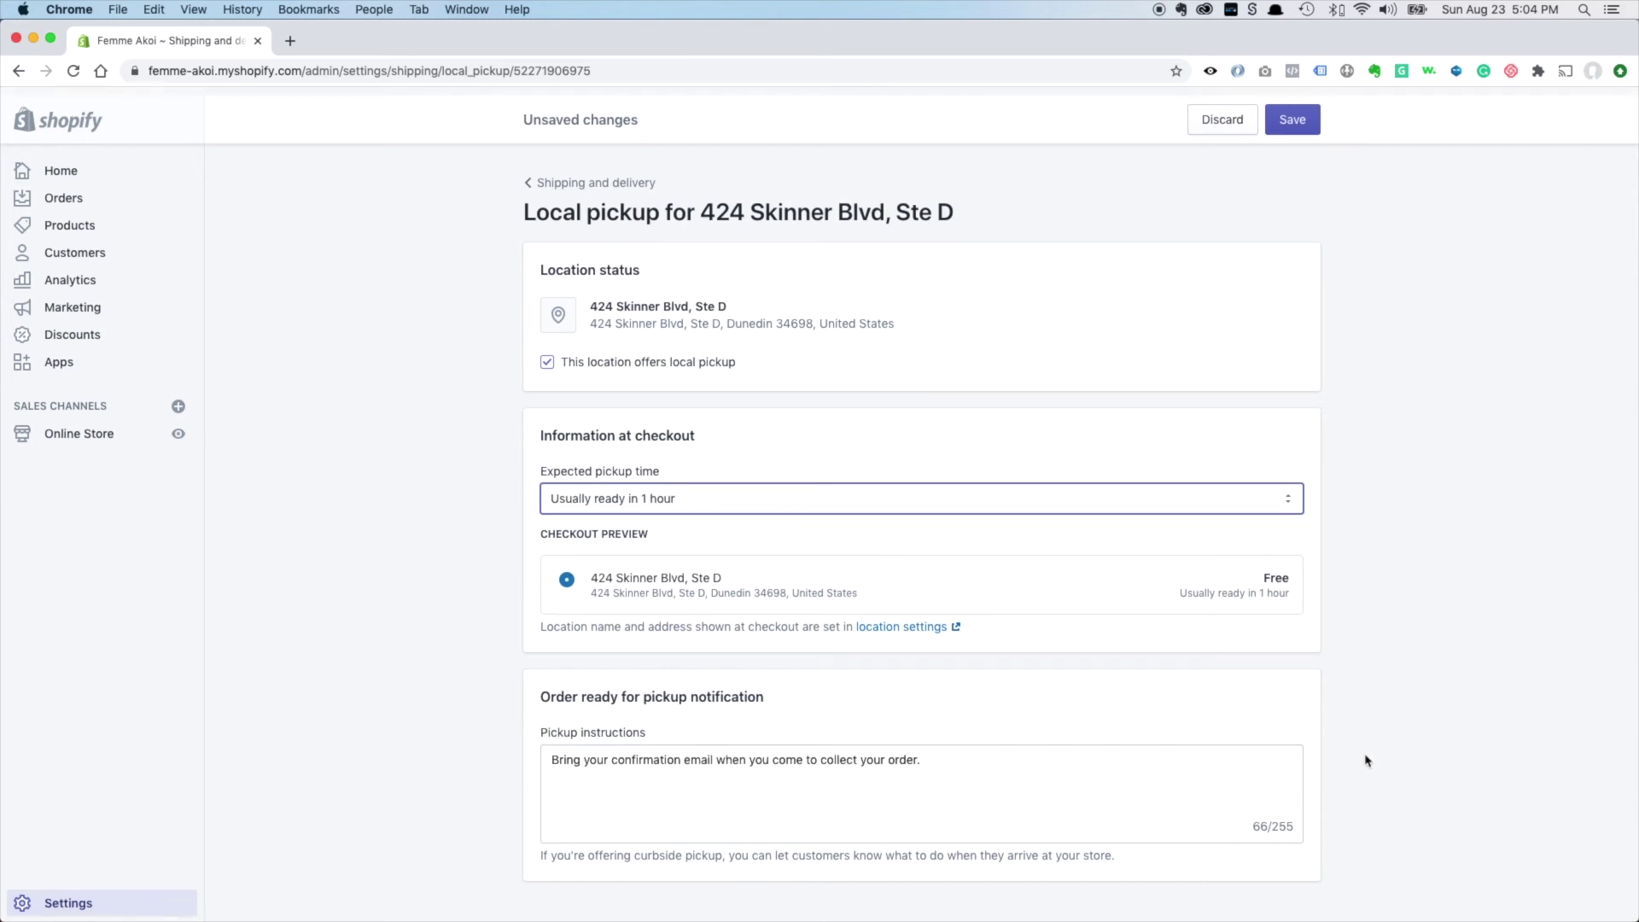
left_click(1283, 120)
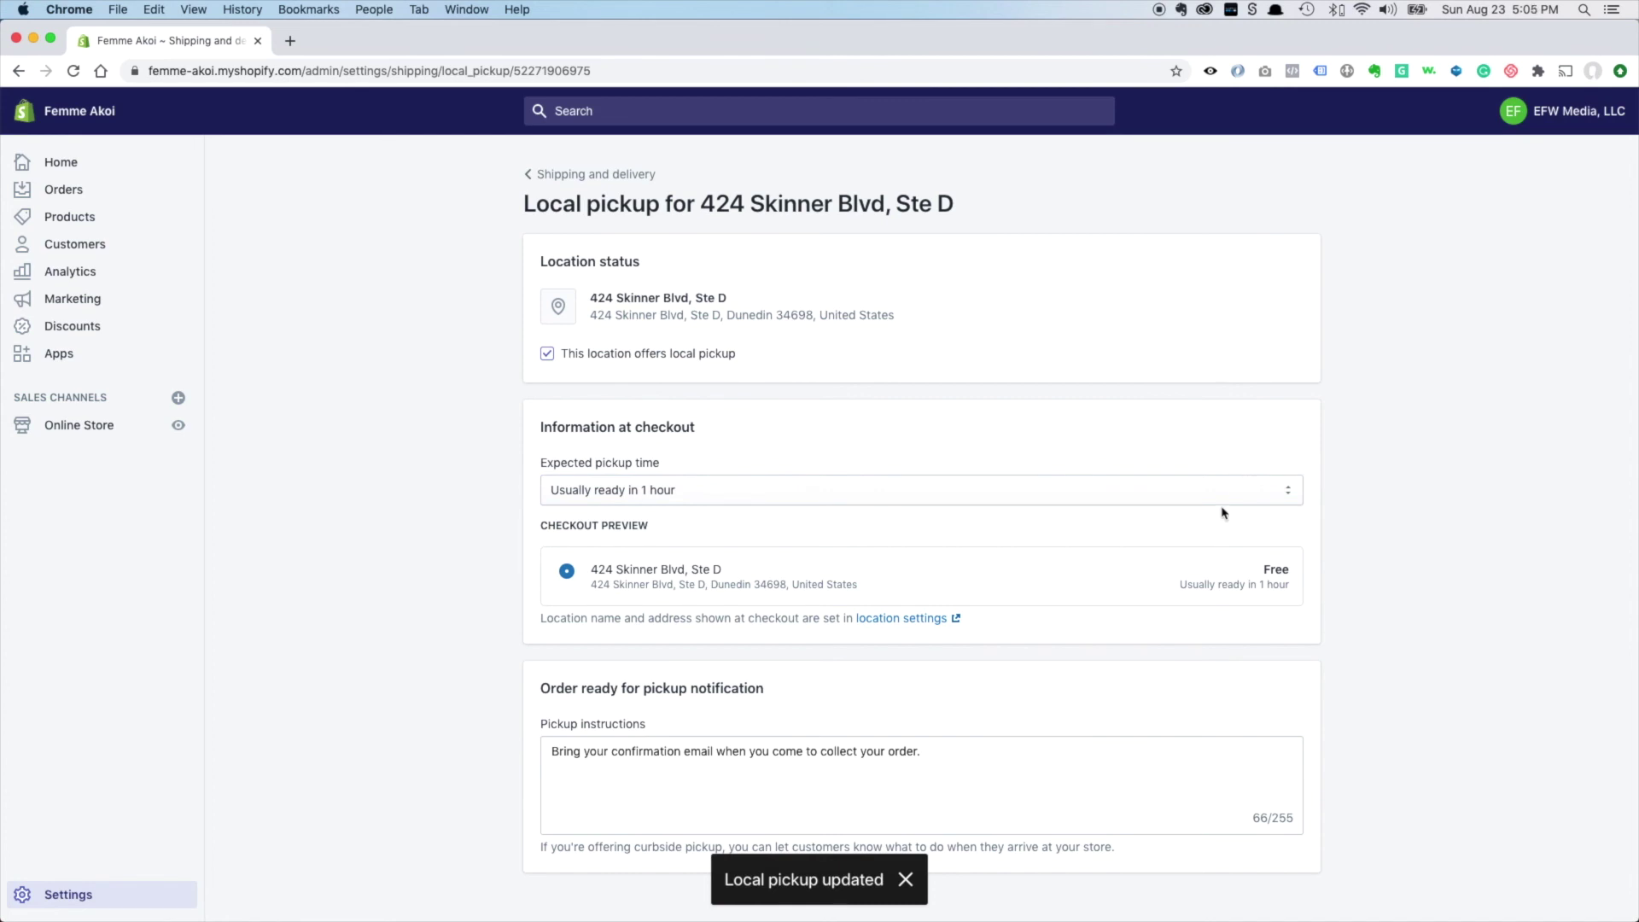
Step: Return to the shipping overview and view the live storefront in a new tab
left_click(549, 177)
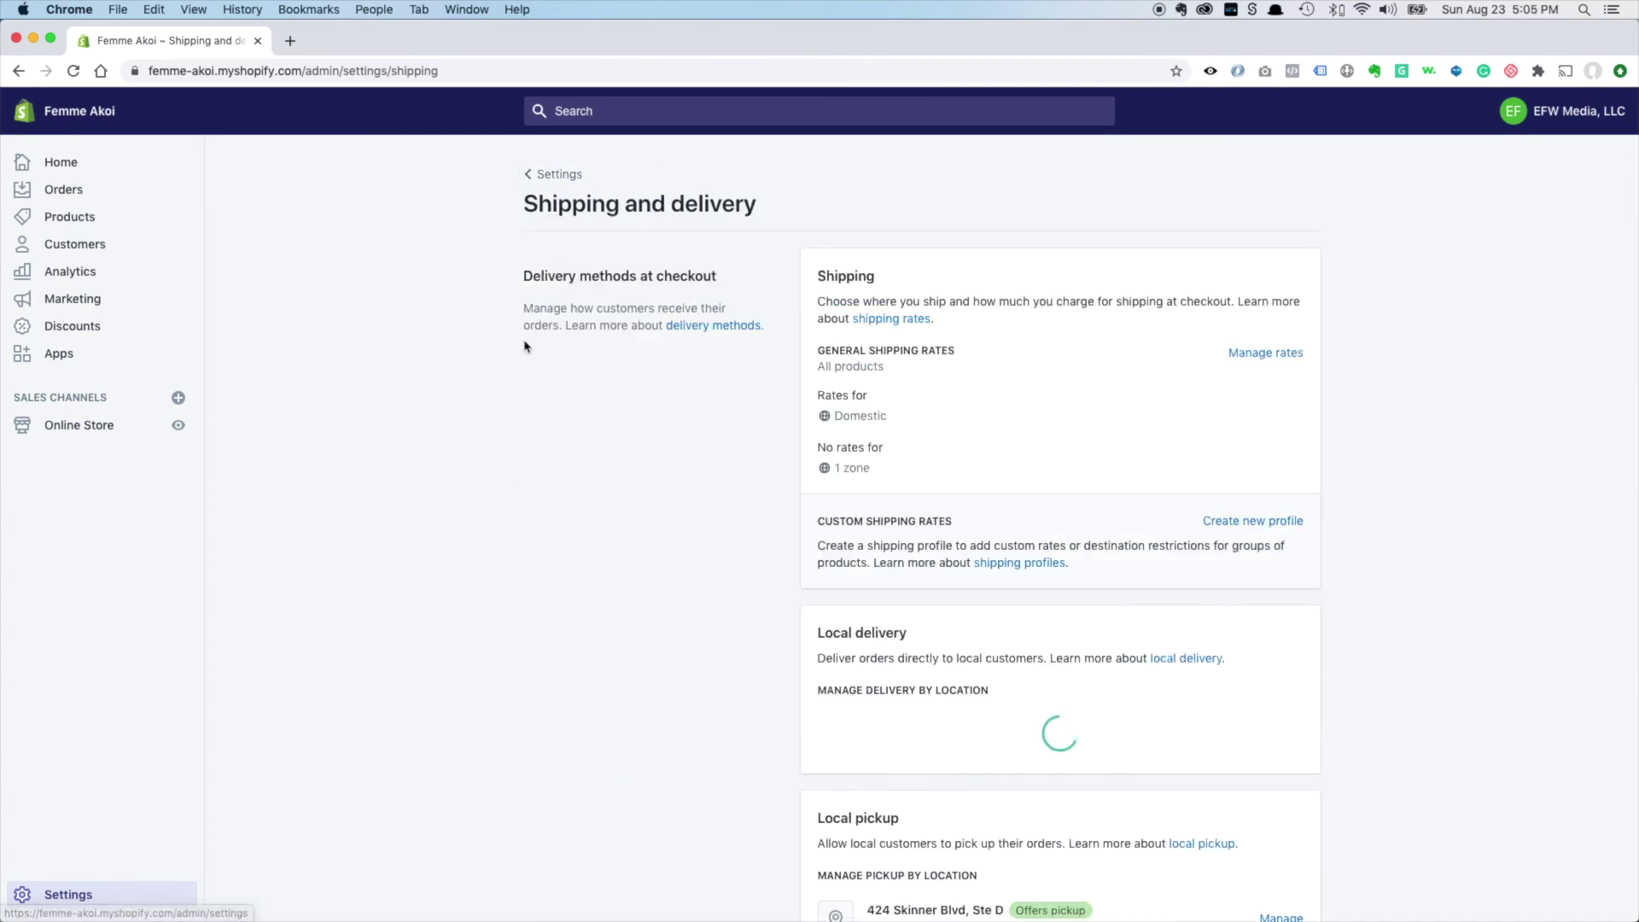
scroll(748, 694, "down", 5)
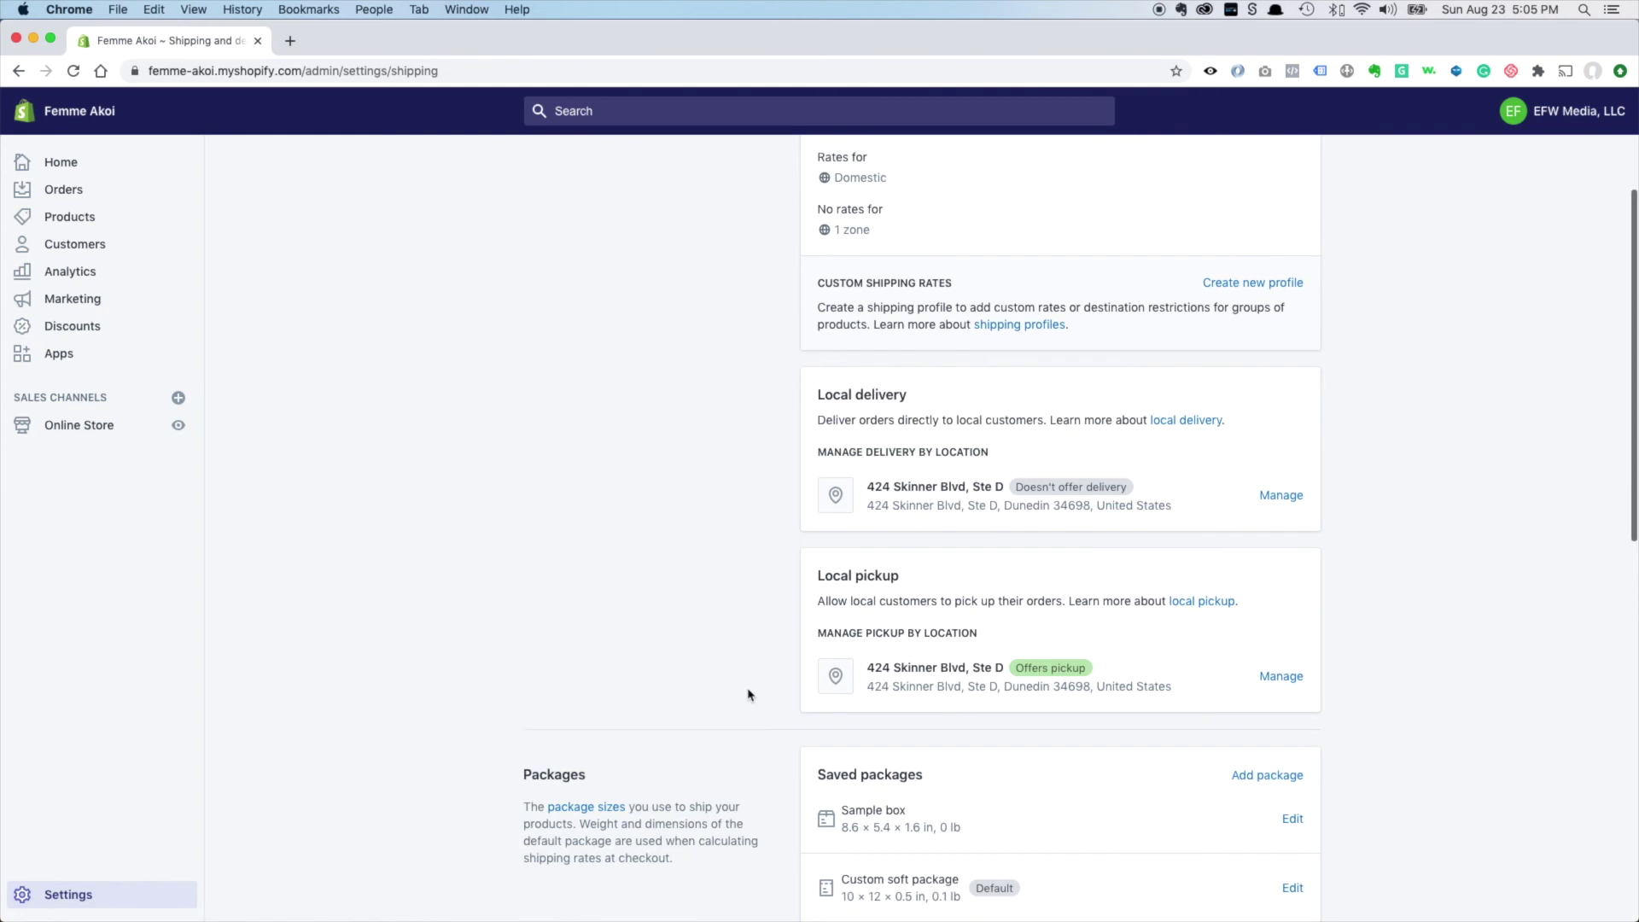
left_click(178, 424)
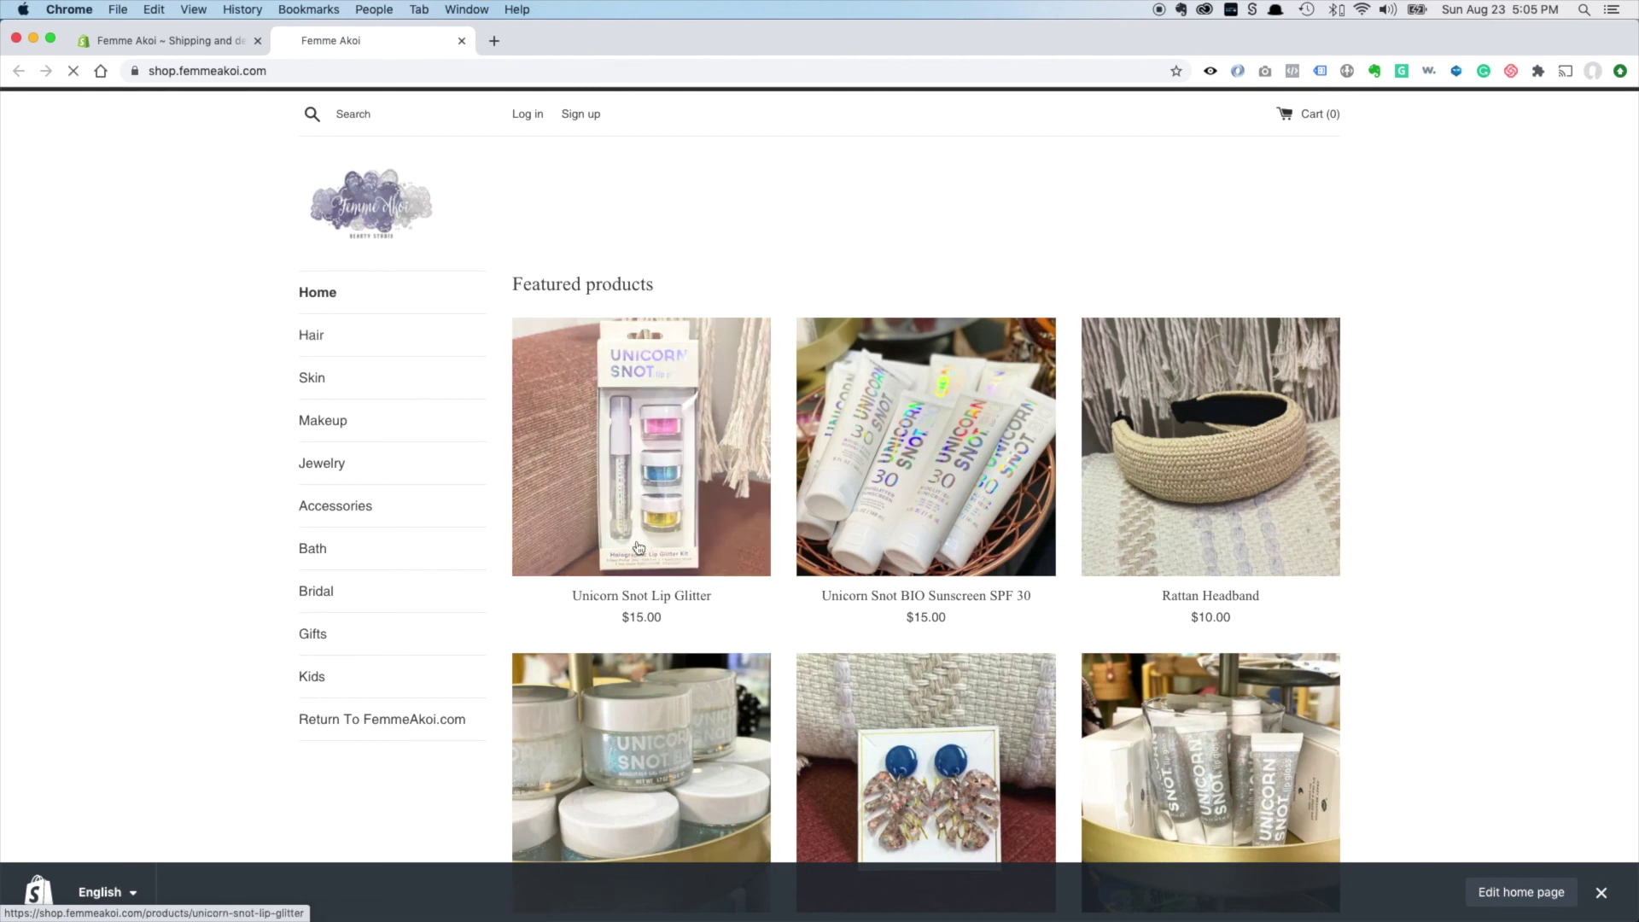
Step: Add the Unicorn Snot Lip Glitter to the cart and view the cart
left_click(615, 511)
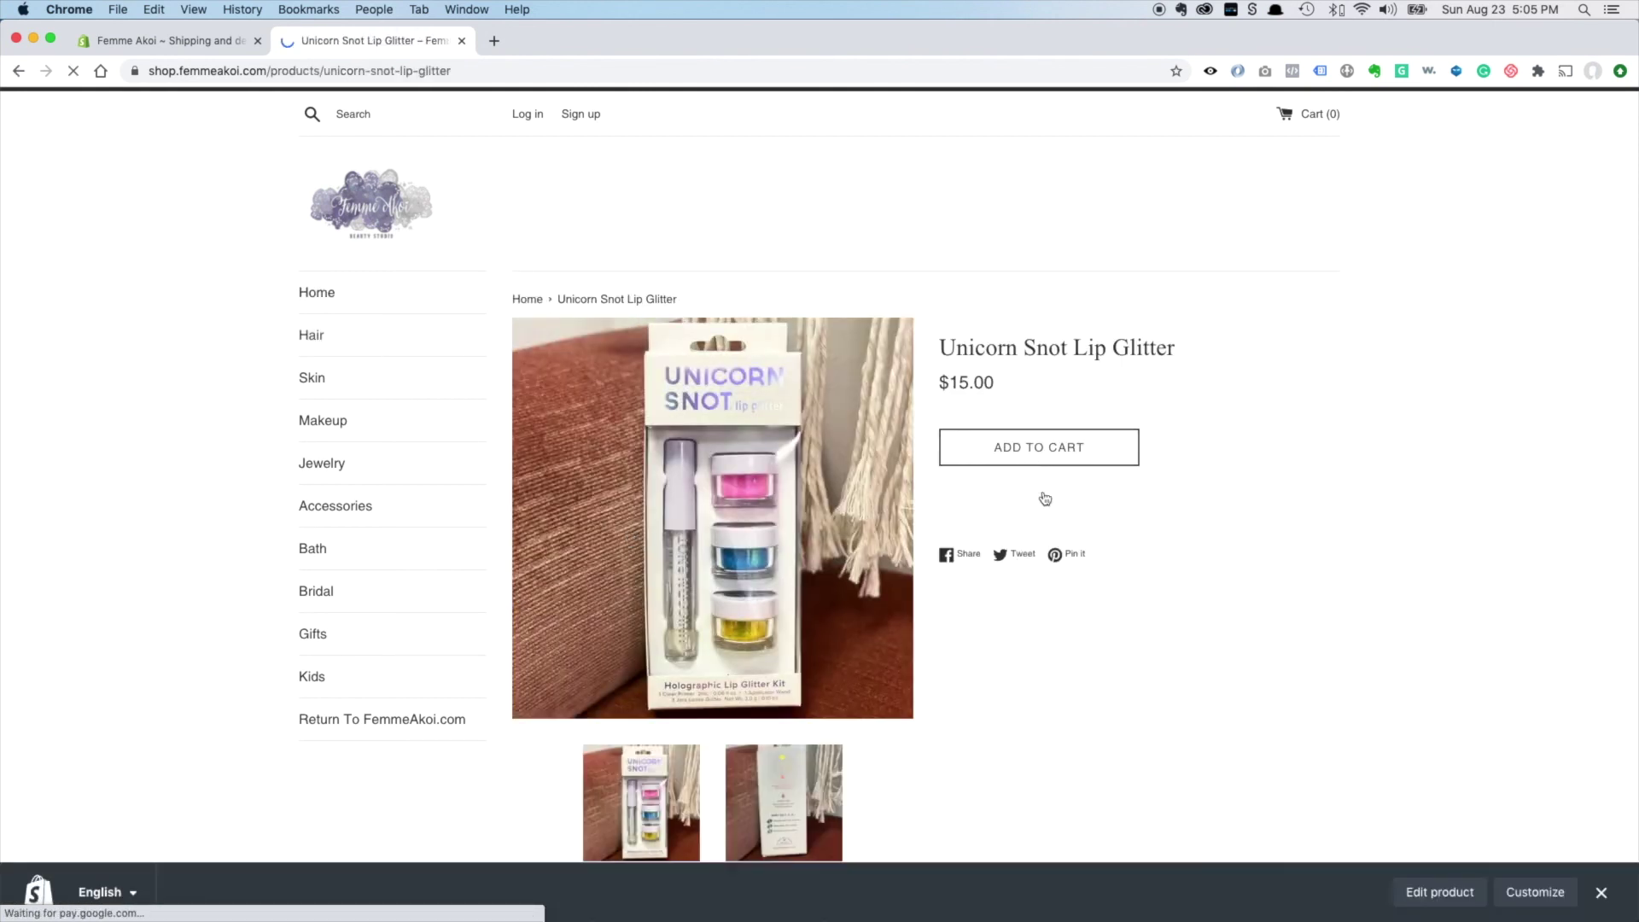
scroll(1039, 479, "down", 2)
left_click(1021, 300)
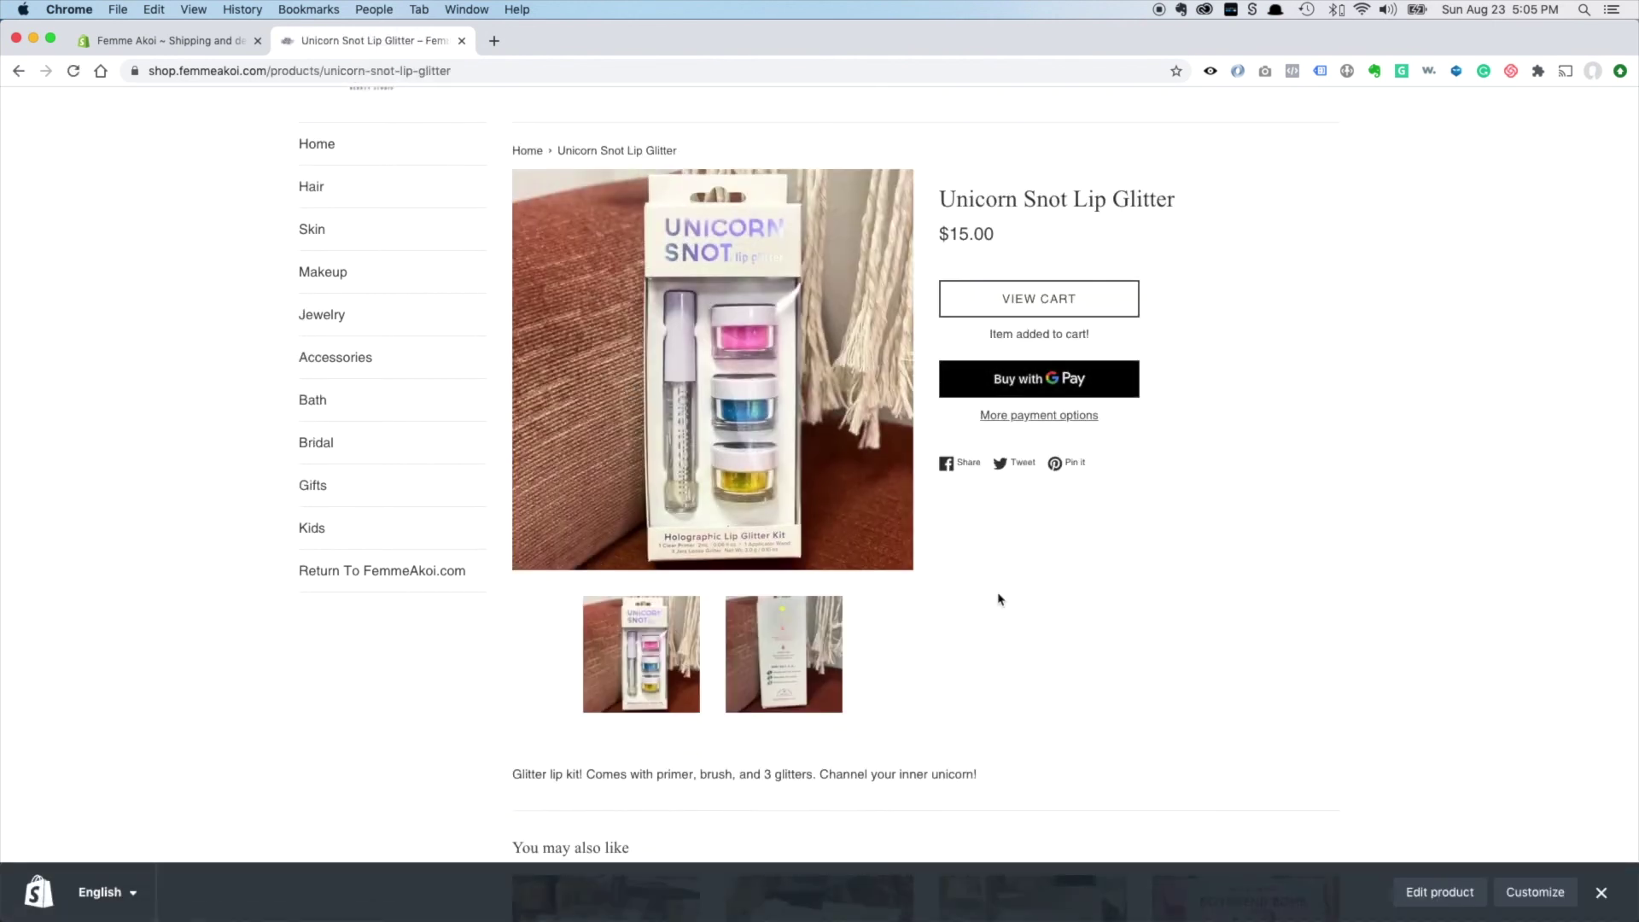
left_click(1038, 298)
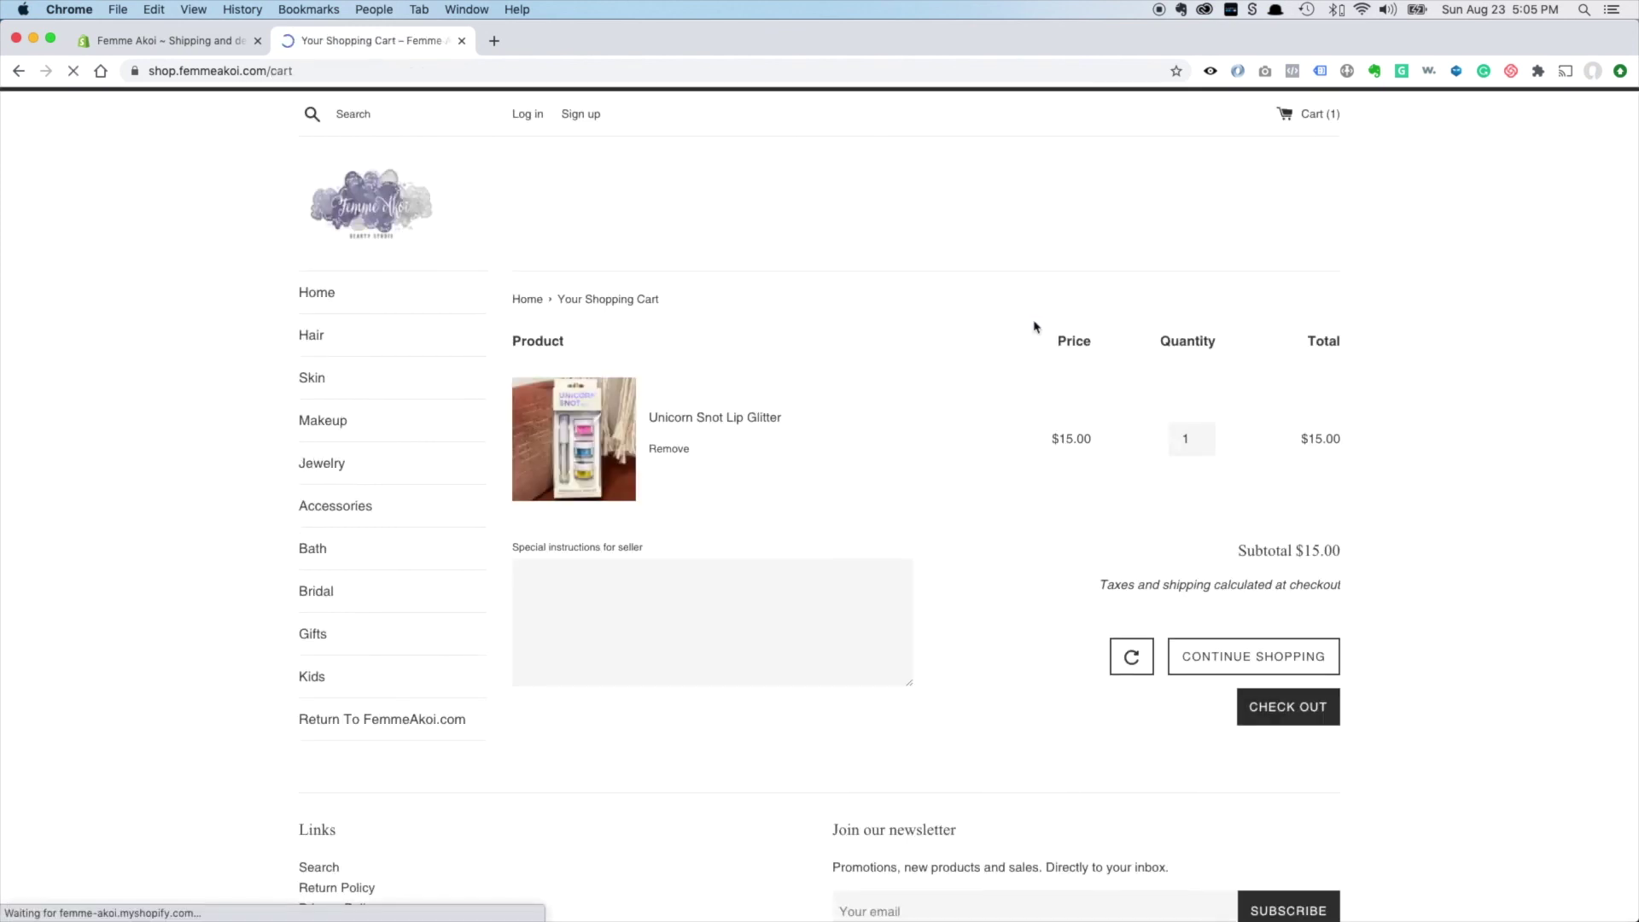
Step: Check out and choose free pickup at 424 Skinner Blvd as the delivery method
left_click(1296, 721)
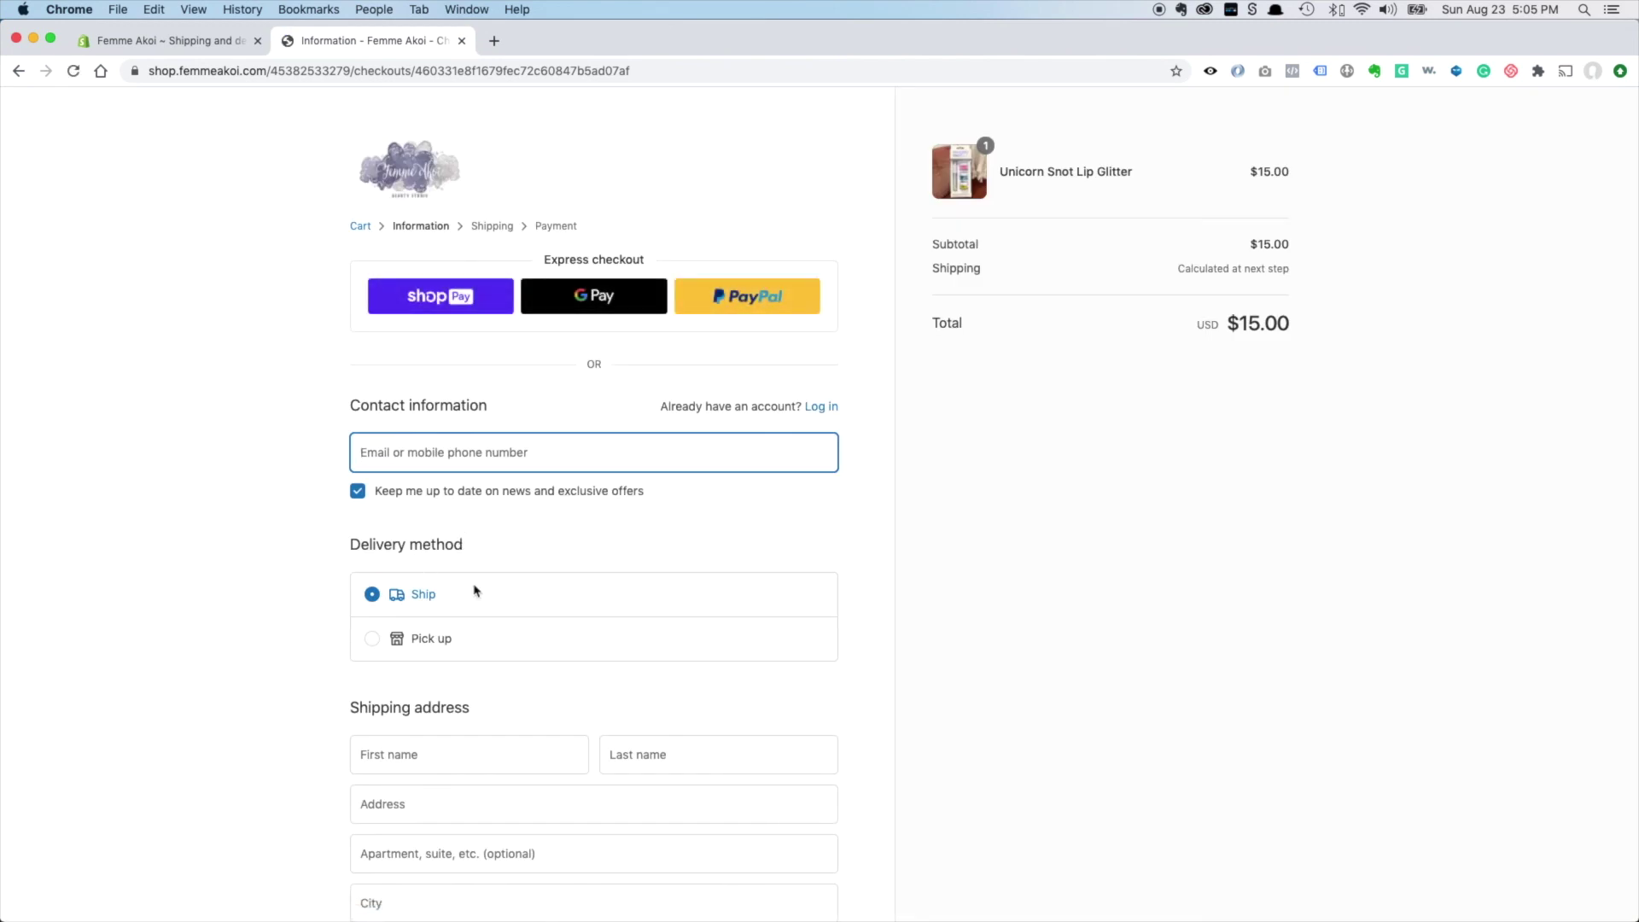
scroll(472, 589, "down", 1)
scroll(444, 602, "down", 1)
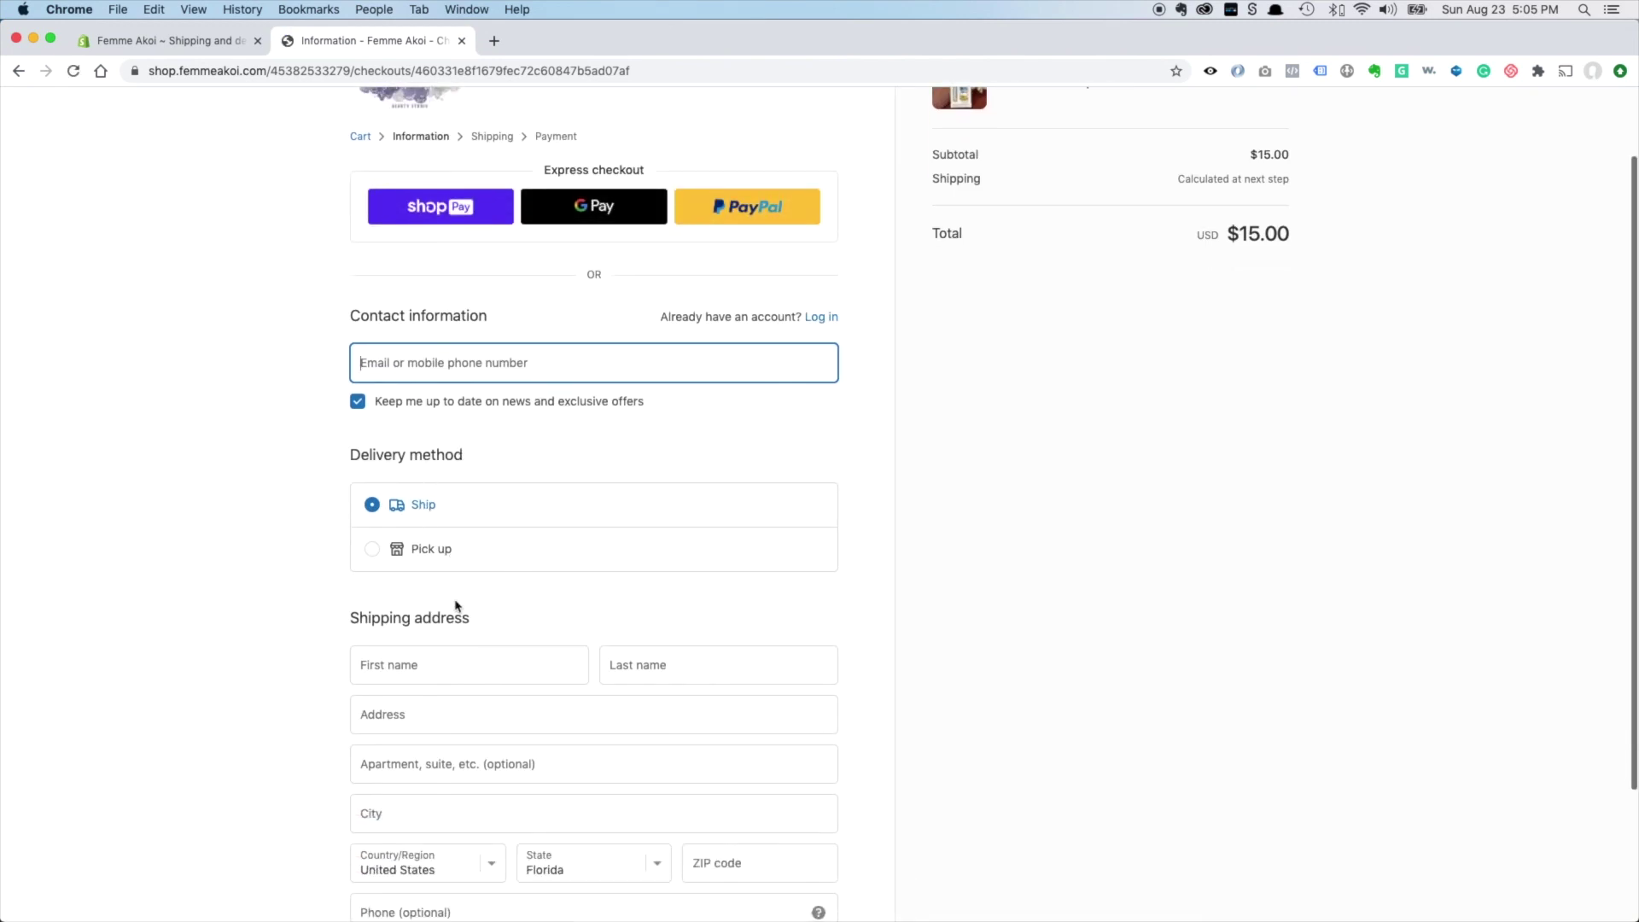
left_click(372, 547)
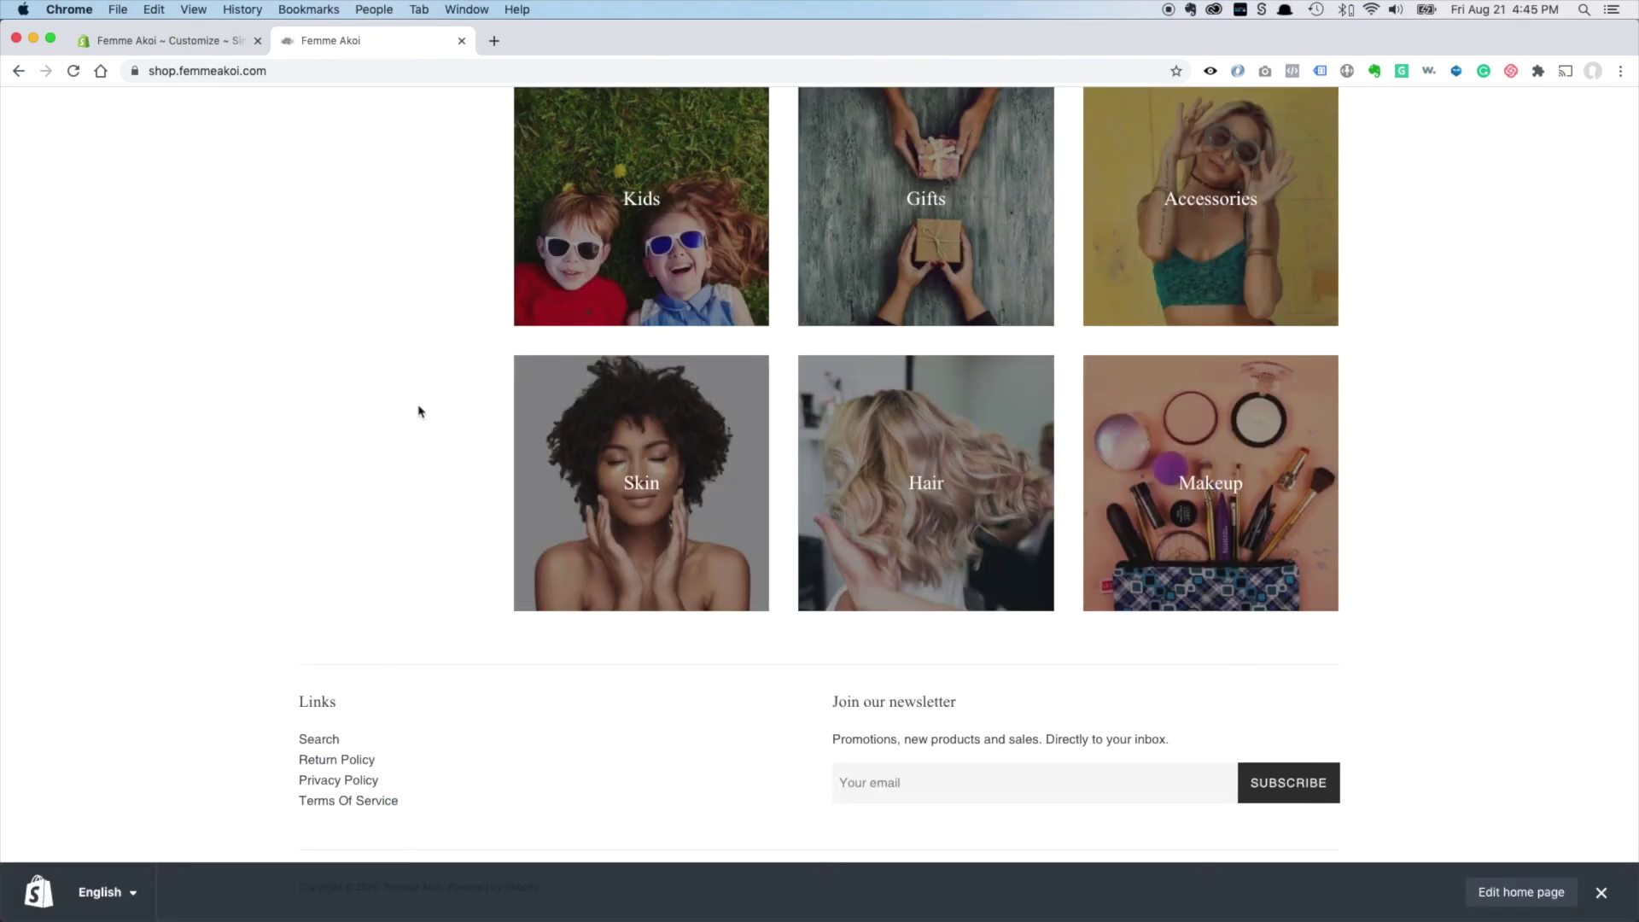
scroll(466, 540, "up", 20)
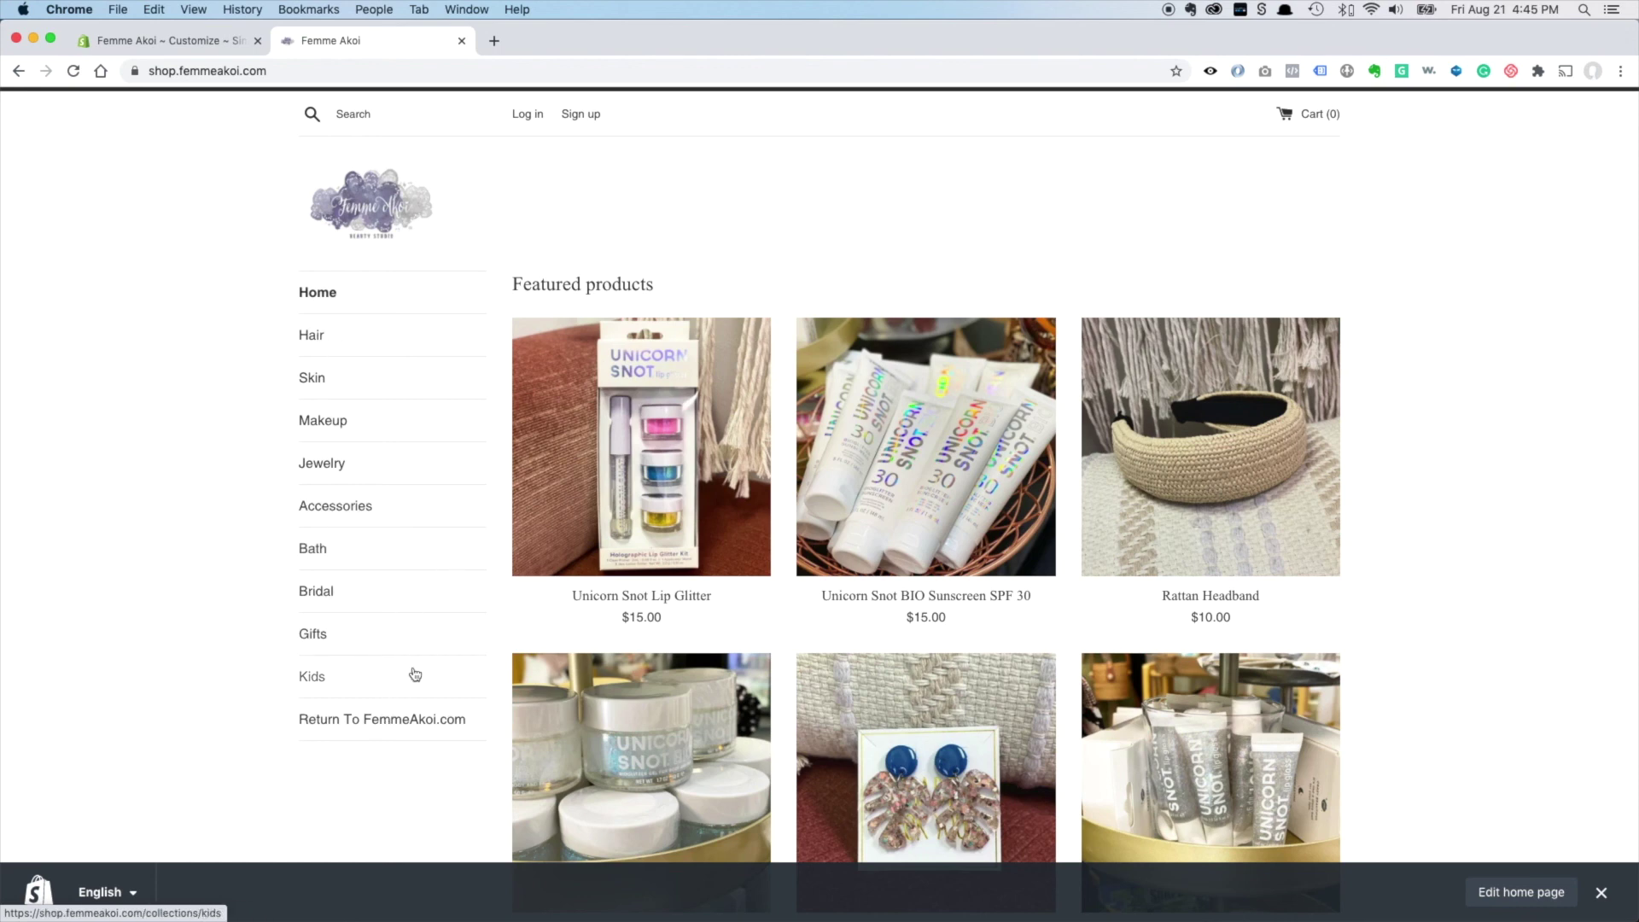
scroll(415, 675, "down", 15)
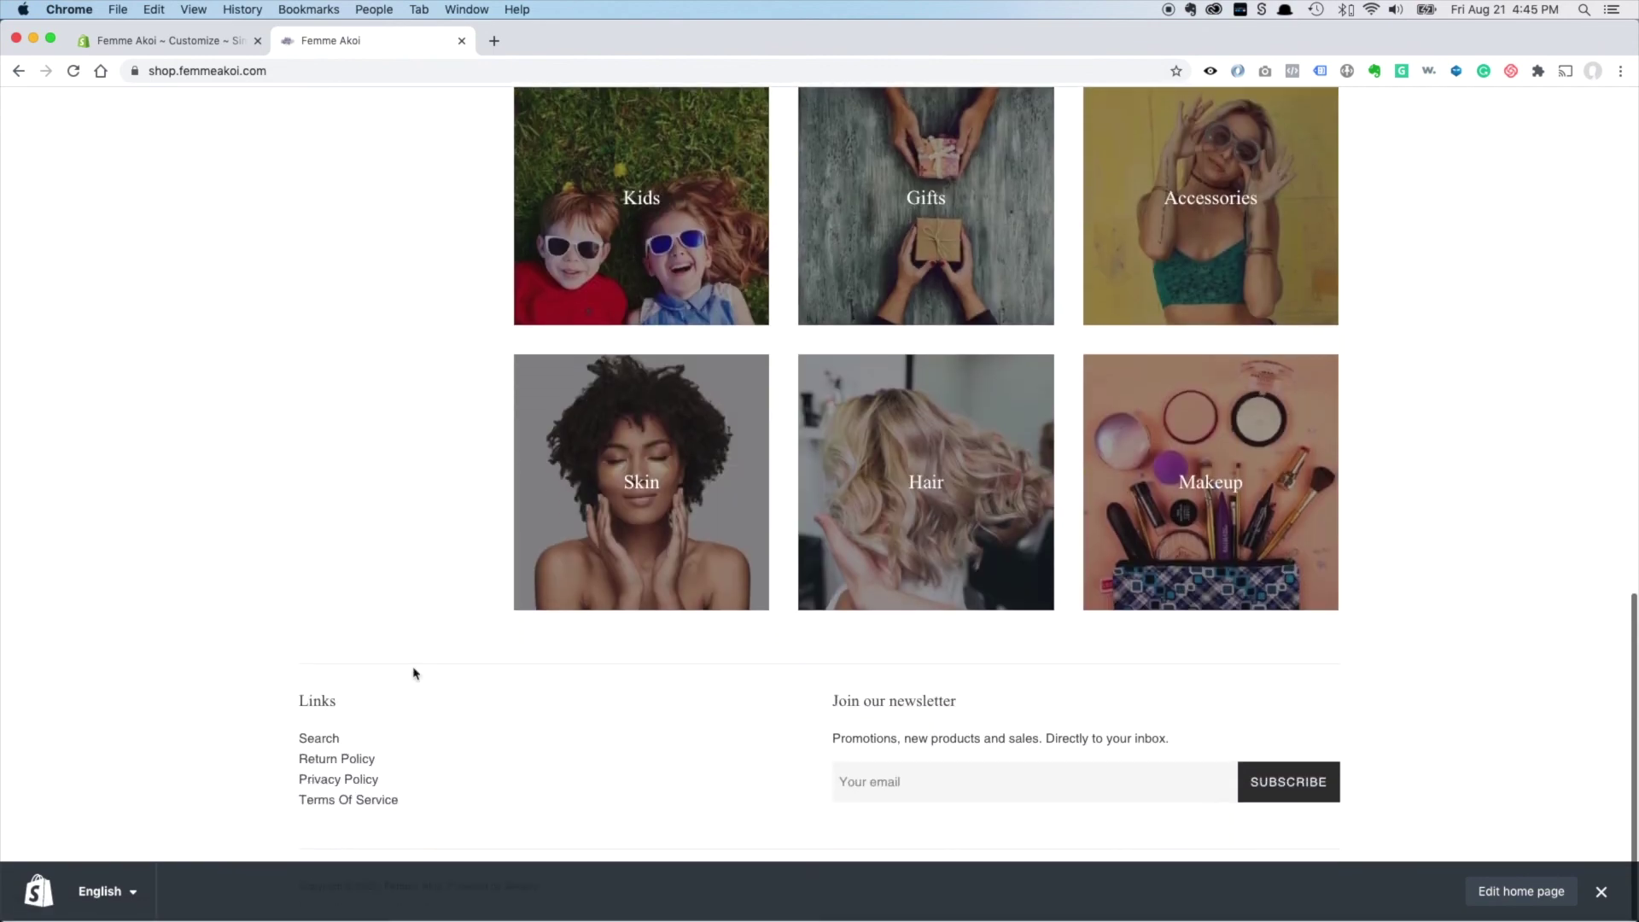
scroll(415, 676, "up", 15)
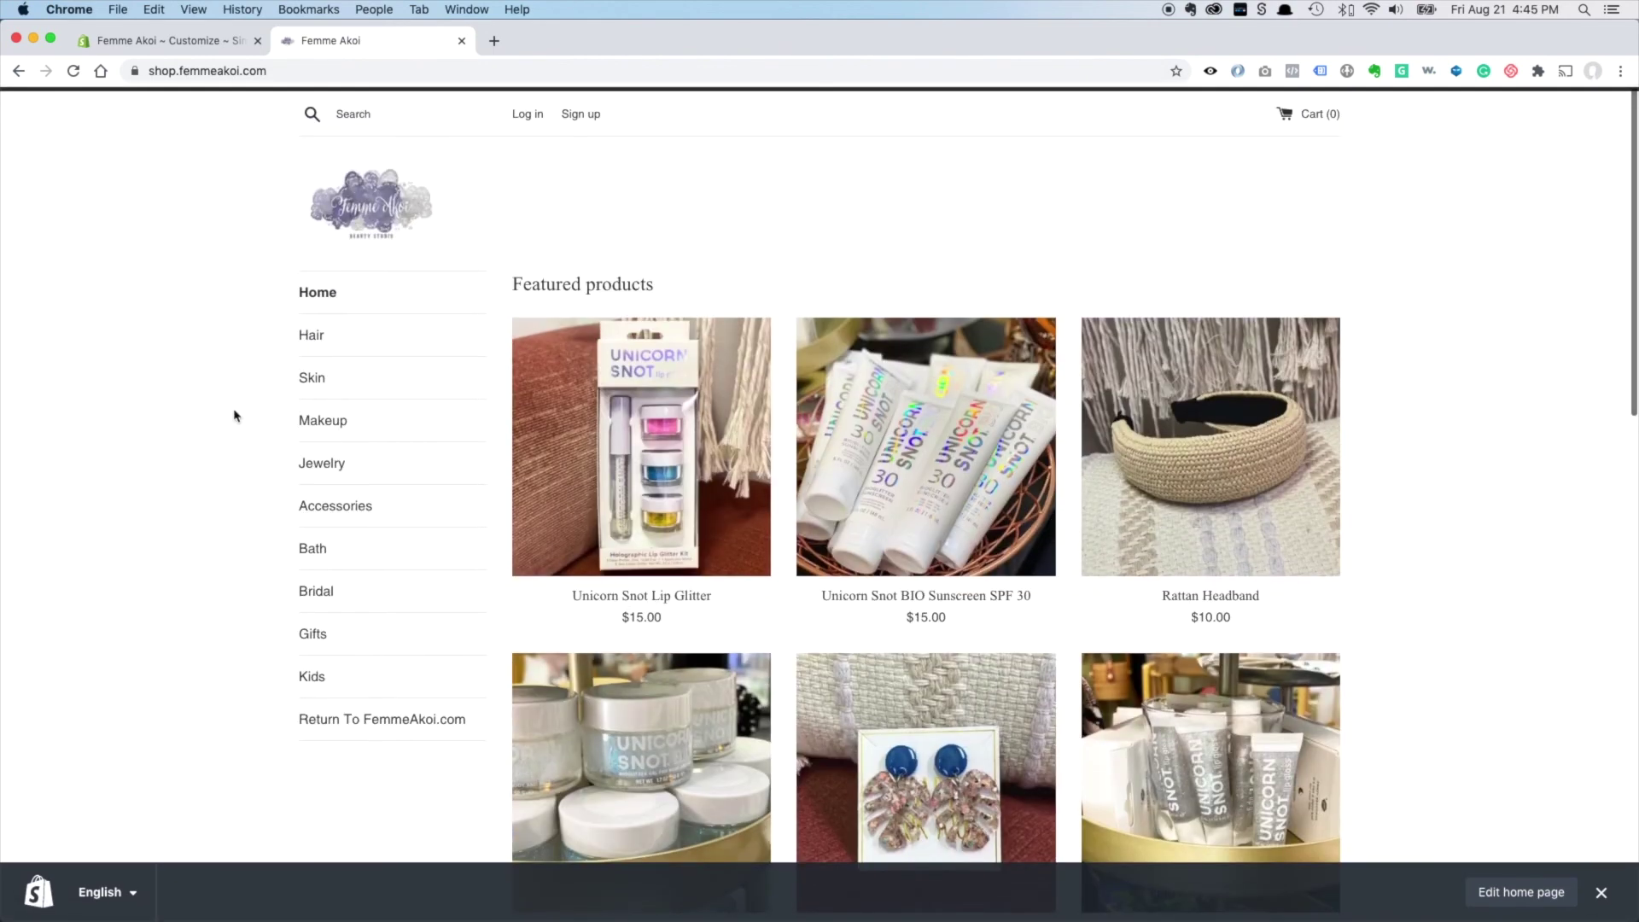